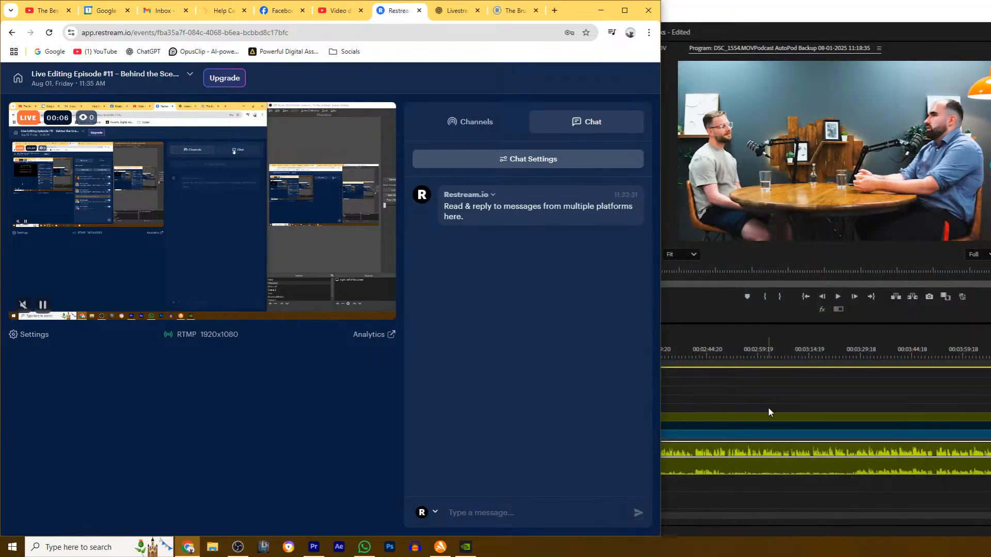
# - Switch to the Premiere Pro edit and play the podcast sequence from about 00:02:04, replaying the stretch before the next camera change
pyautogui.click(794, 411)
pyautogui.click(570, 353)
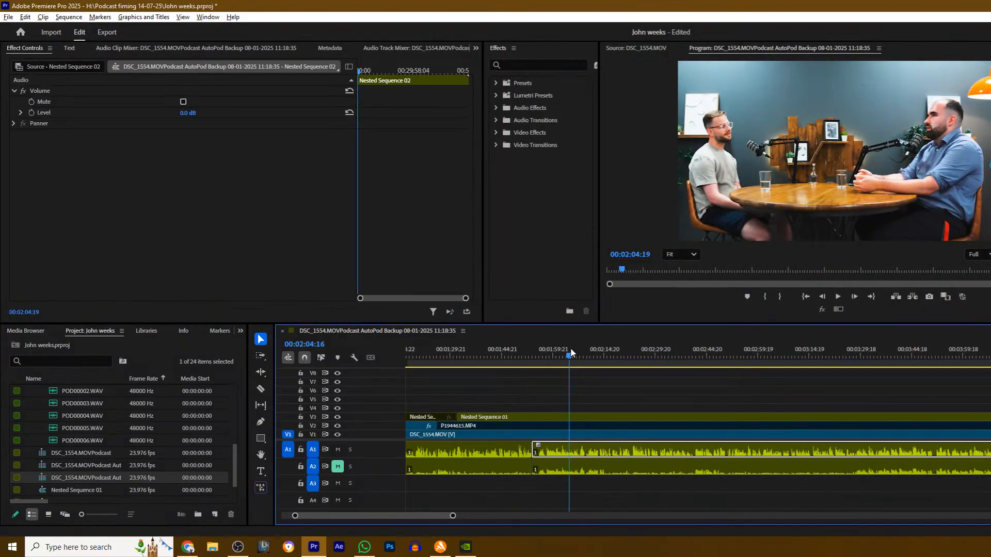
pyautogui.press('space')
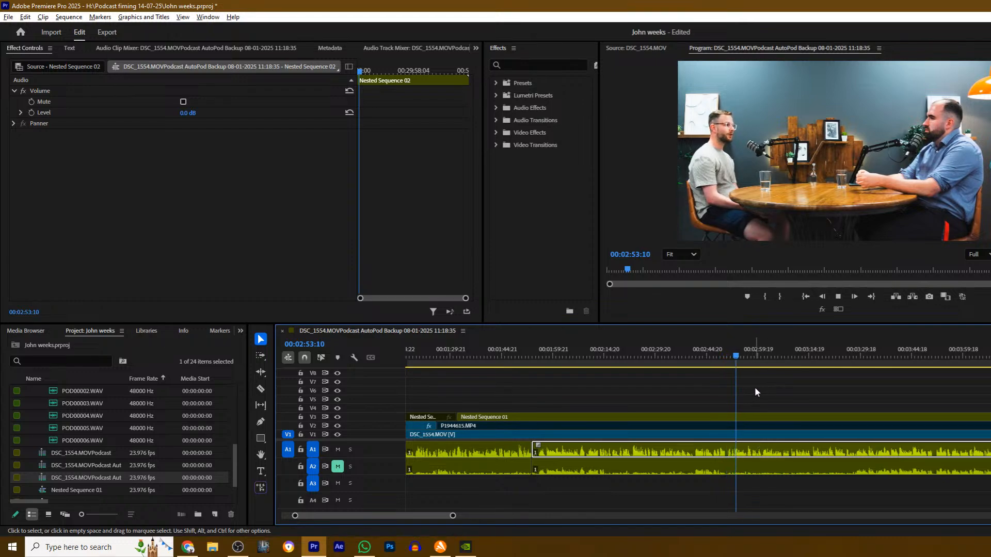
pyautogui.moveTo(735, 355); pyautogui.dragTo(669, 385)
pyautogui.press('space')
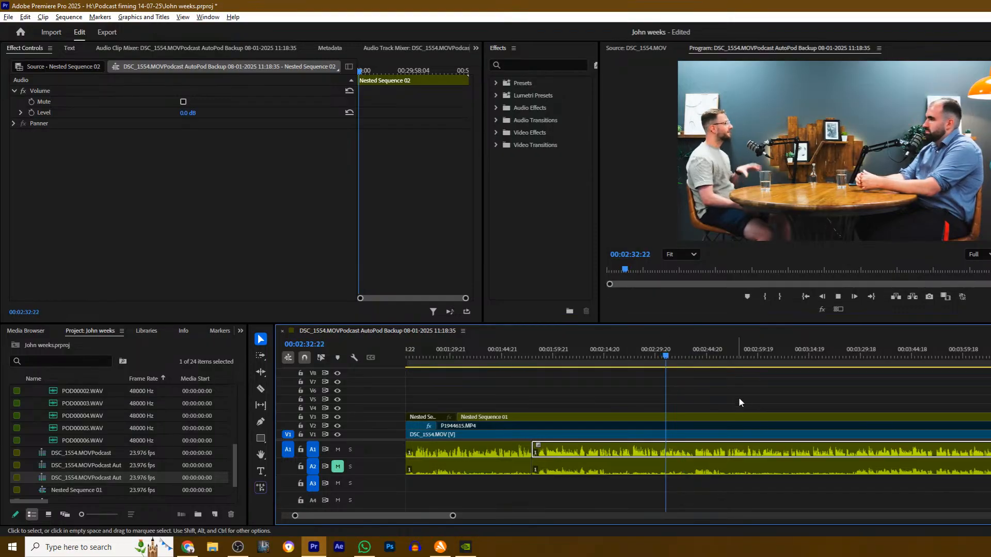
# - Split the wide-shot Nested Sequence 01 clip on V3 at 00:02:37:23 and disable the section after the cut
pyautogui.click(711, 403)
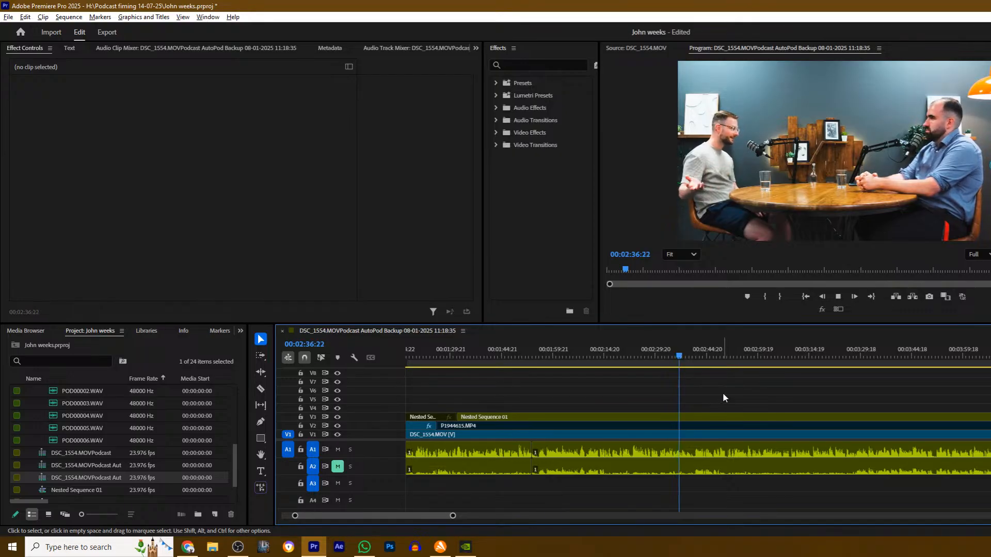
pyautogui.press('space')
pyautogui.press('c')
pyautogui.click(684, 418)
pyautogui.press('v')
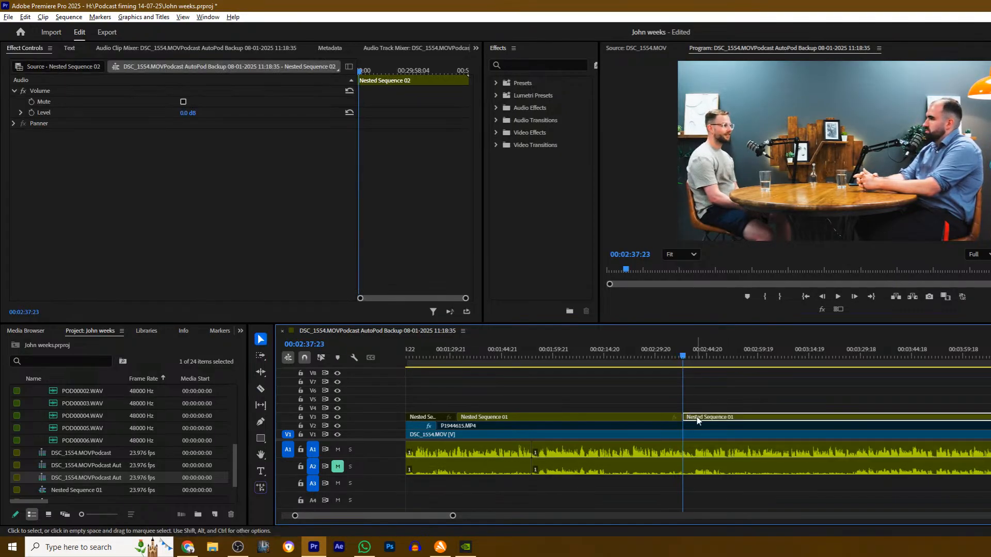
pyautogui.click(696, 419)
pyautogui.hotkey('shift', 'e')
# - Split the P1944615.MP4 clip on V2 at the same point as the V3 cut and disable the section after it
pyautogui.press('space')
# - Split the P1944615.MP4 clip on V2 at about 00:03:28 and re-enable the section after the cut
pyautogui.press('space')
pyautogui.press('c')
pyautogui.click(686, 425)
pyautogui.press('v')
pyautogui.click(702, 426)
pyautogui.hotkey('shift', 'e')
pyautogui.press('space')
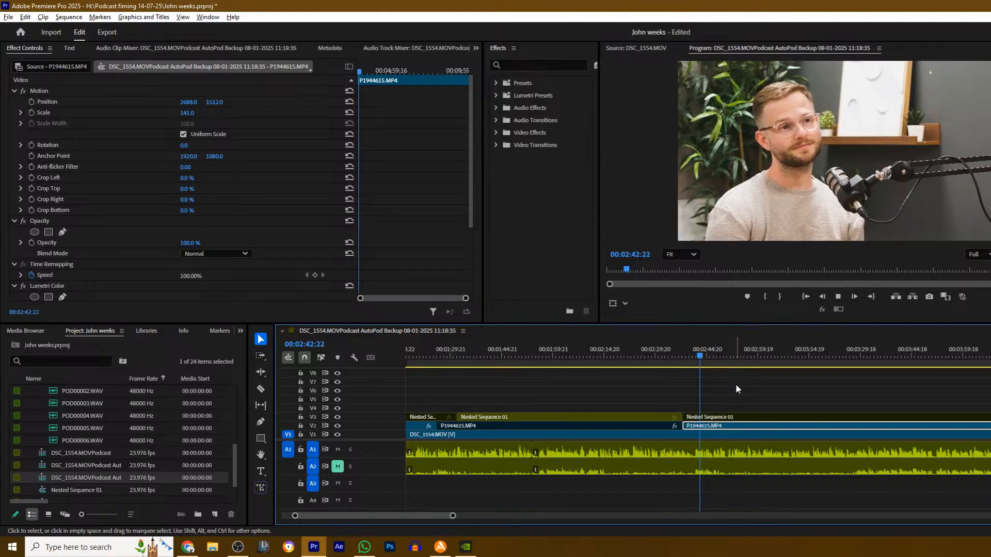
pyautogui.click(768, 387)
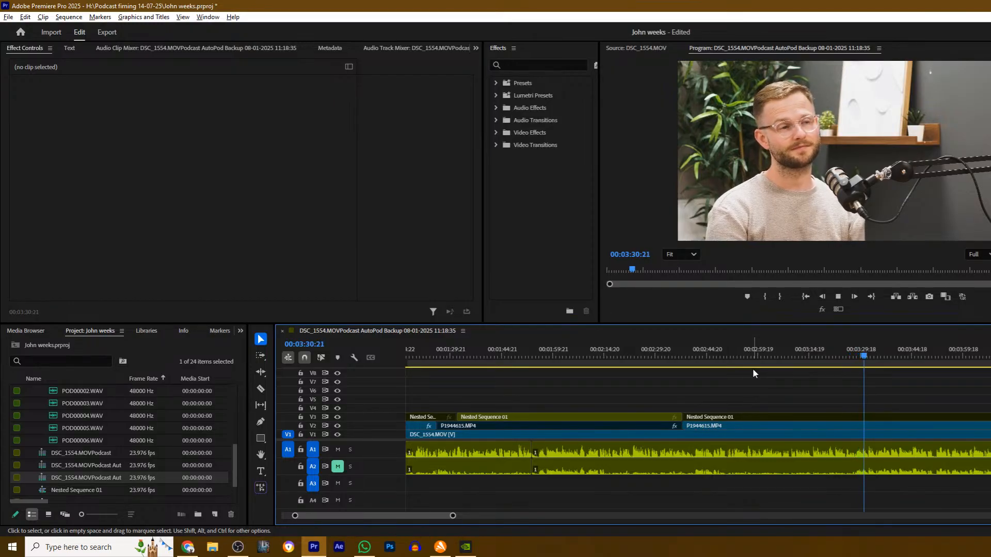
pyautogui.click(857, 360)
pyautogui.press('c')
pyautogui.click(857, 426)
pyautogui.press('v')
pyautogui.click(866, 425)
pyautogui.hotkey('shift', 'e')
# - Play on and replay the stretch around 00:04:32 to 00:04:55 to find the next speaker change
pyautogui.press('space')
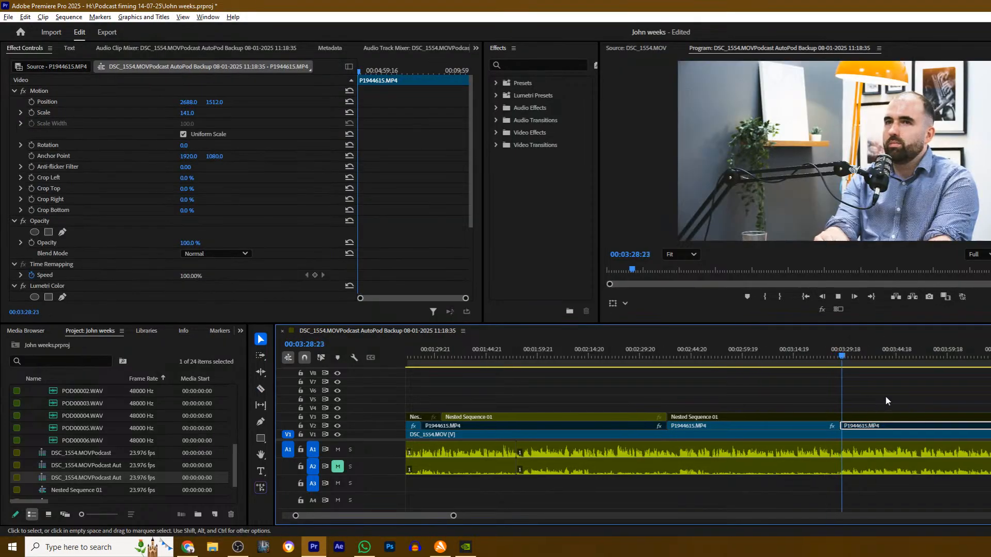
pyautogui.moveTo(454, 516); pyautogui.dragTo(594, 515)
pyautogui.click(661, 399)
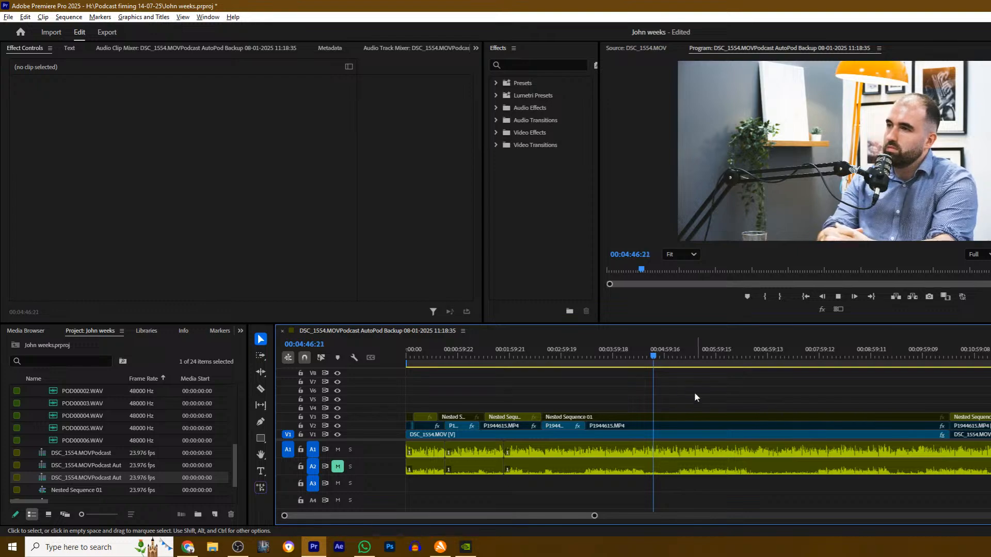
pyautogui.click(641, 356)
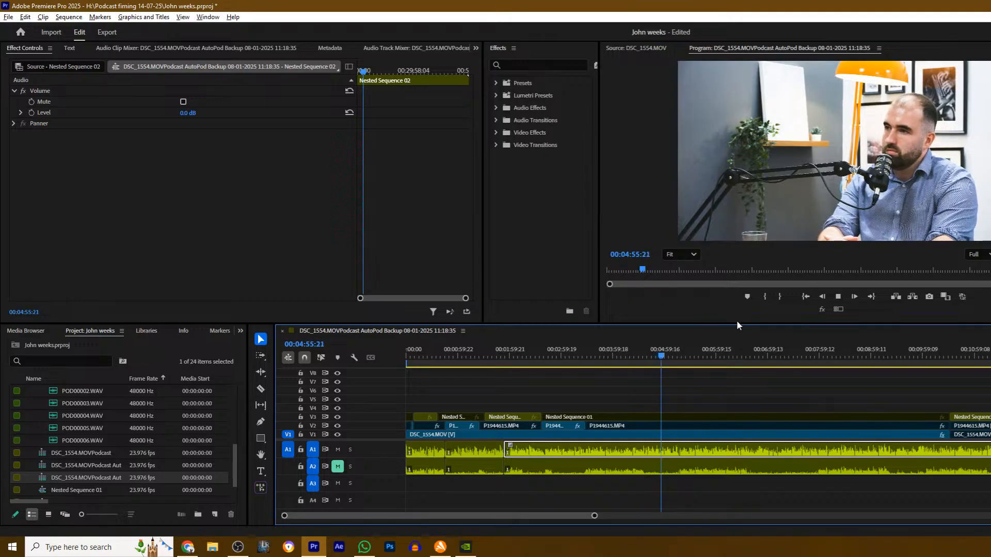
pyautogui.click(650, 360)
pyautogui.moveTo(651, 361); pyautogui.dragTo(646, 361)
pyautogui.press('space')
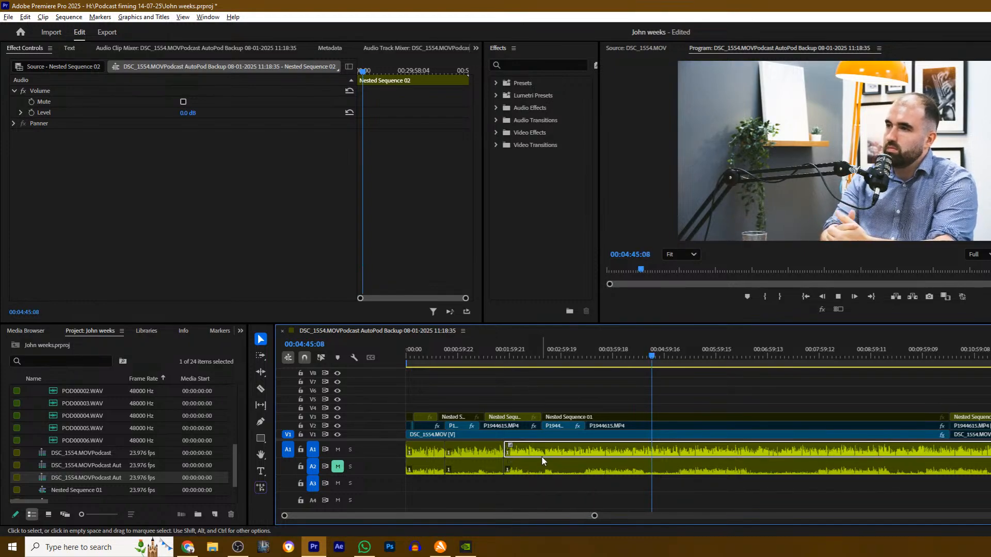
pyautogui.click(671, 403)
pyautogui.moveTo(652, 358); pyautogui.dragTo(639, 359)
pyautogui.press('space')
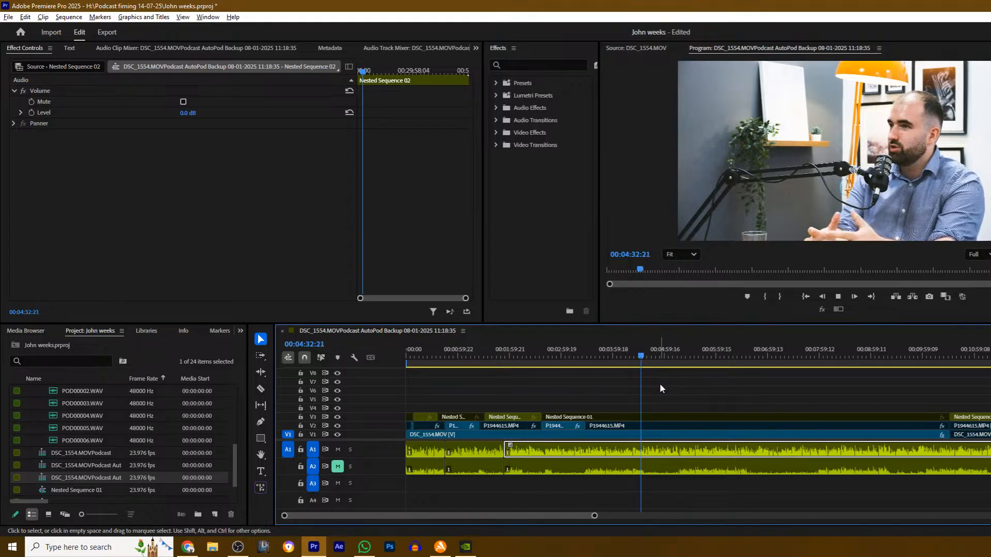
# - Split the P1944615.MP4 clip on V2 shortly after 00:04:32 and disable the section after the cut
pyautogui.press('c')
pyautogui.press('space')
pyautogui.click(645, 424)
pyautogui.press('v')
pyautogui.click(680, 426)
# - Play on from the new cut, check the stream preview in OBS Studio, and return to Premiere Pro
pyautogui.press('space')
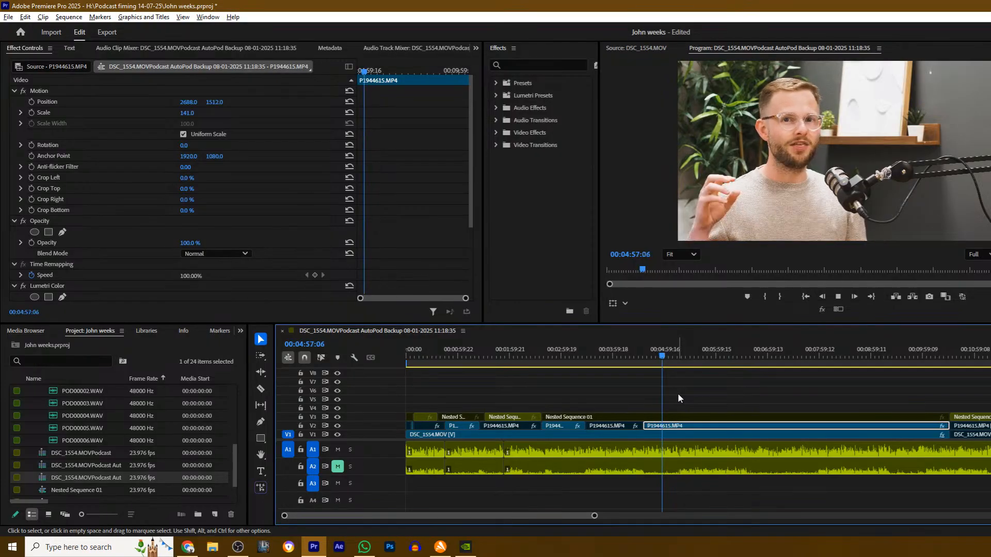
pyautogui.click(237, 548)
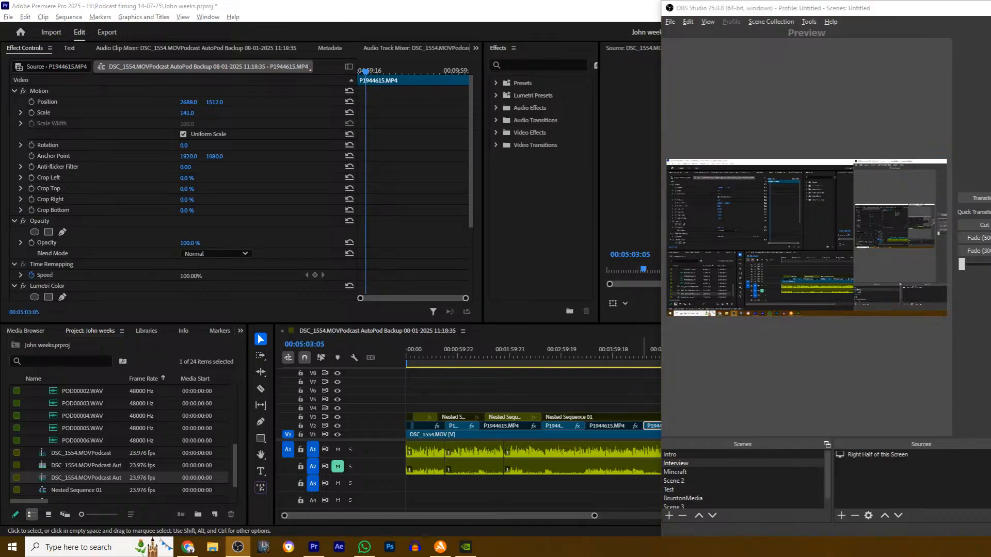
pyautogui.hotkey('alt', 'Tab')
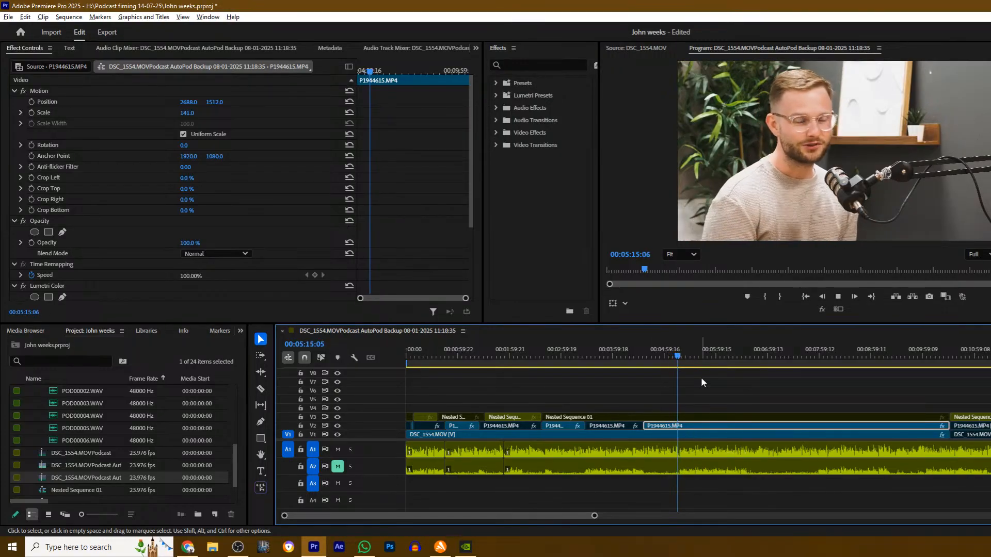
# - Split the P1944615.MP4 clip on V2 shortly after 00:05:15 and re-enable the section after the cut
pyautogui.click(701, 411)
pyautogui.press('space')
pyautogui.press('c')
pyautogui.click(680, 427)
pyautogui.press('v')
pyautogui.click(692, 424)
pyautogui.hotkey('shift', 'e')
# - Split Nested Sequence 01 on V3 at the same point as the V2 cut and re-enable the wide shot after it
pyautogui.press('c')
pyautogui.click(681, 417)
pyautogui.press('v')
pyautogui.click(692, 418)
pyautogui.hotkey('shift', 'e')
# - Split Nested Sequence 01 on V3 at 00:05:59:21 and disable the wide shot after the cut
pyautogui.press('space')
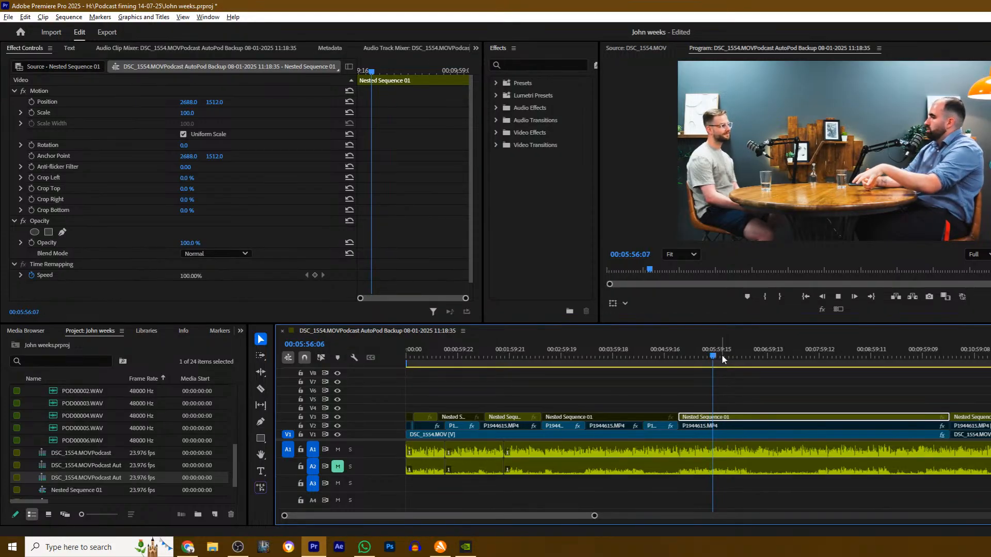
pyautogui.click(741, 387)
pyautogui.press('space')
pyautogui.press('c')
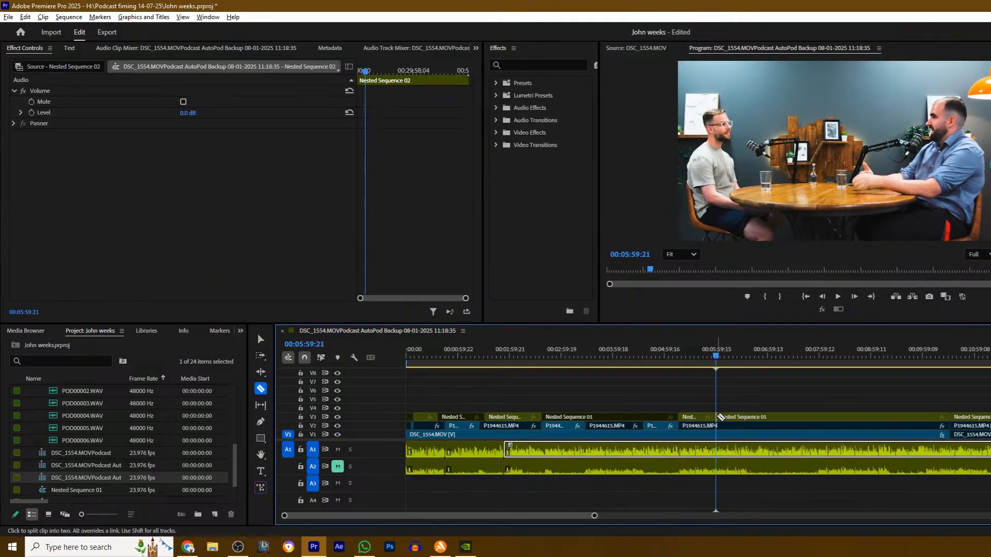
pyautogui.click(716, 416)
pyautogui.press('v')
pyautogui.click(734, 417)
# - Split the P1944615.MP4 clip on V2 at 00:06:36:17 and disable the section after the cut
pyautogui.press('space')
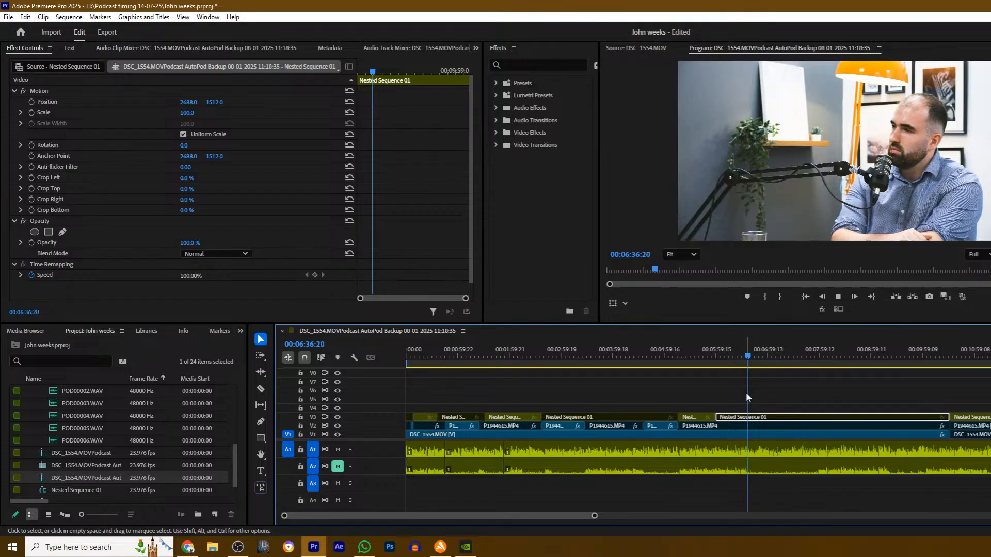
pyautogui.click(744, 352)
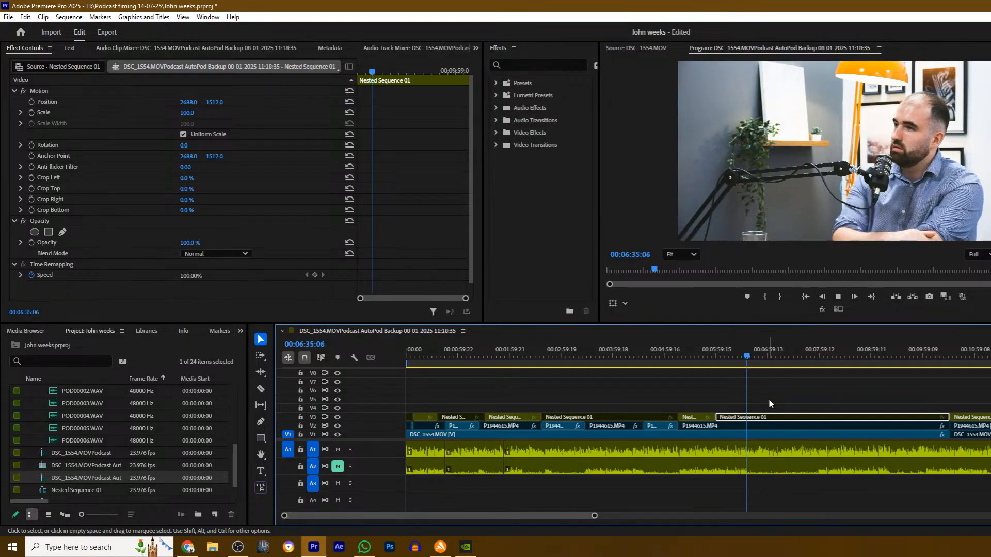
pyautogui.press('space')
pyautogui.press('c')
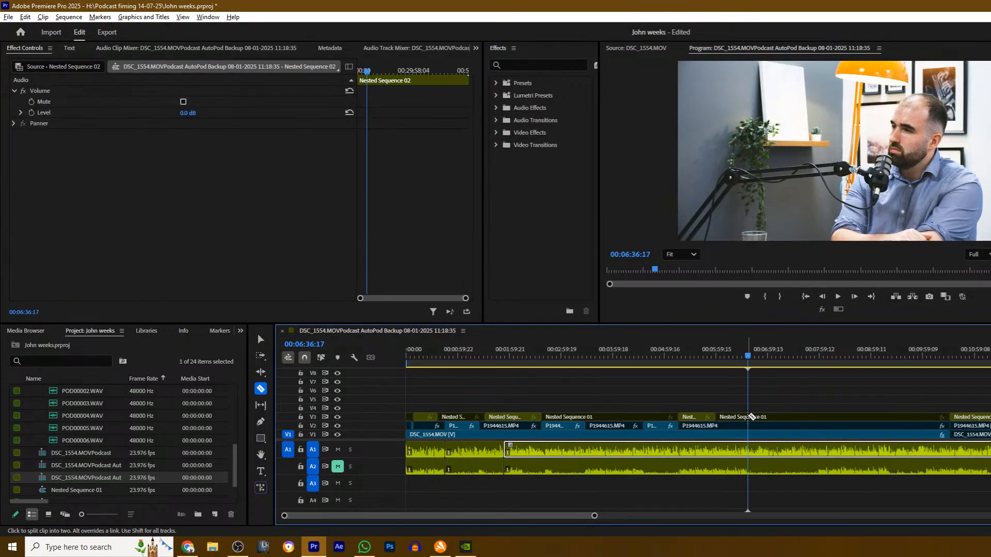
pyautogui.click(750, 427)
pyautogui.press('v')
pyautogui.click(758, 430)
# - Reposition the "Right Half of this Screen" source in the OBS Studio preview while the sequence plays, and return to Premiere Pro
pyautogui.press('space')
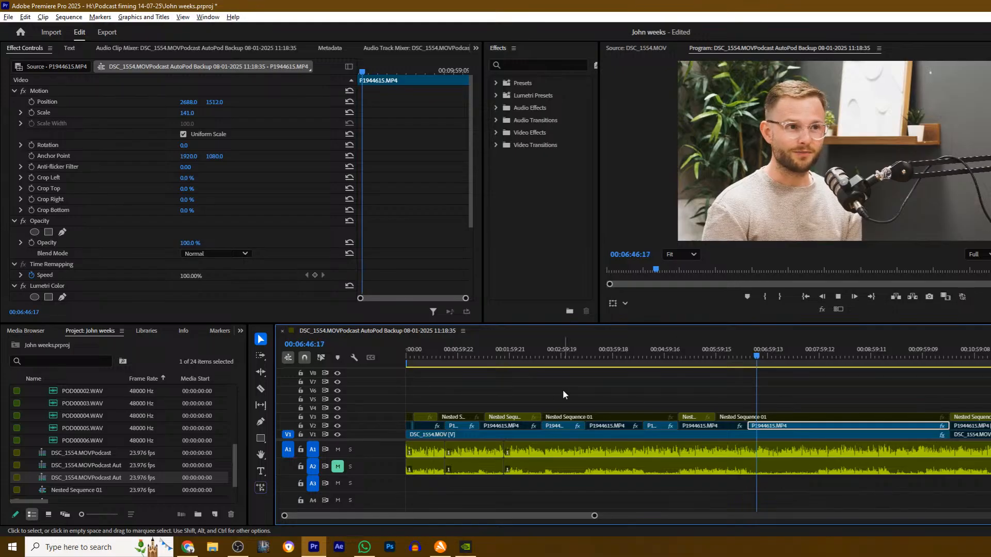
pyautogui.click(236, 548)
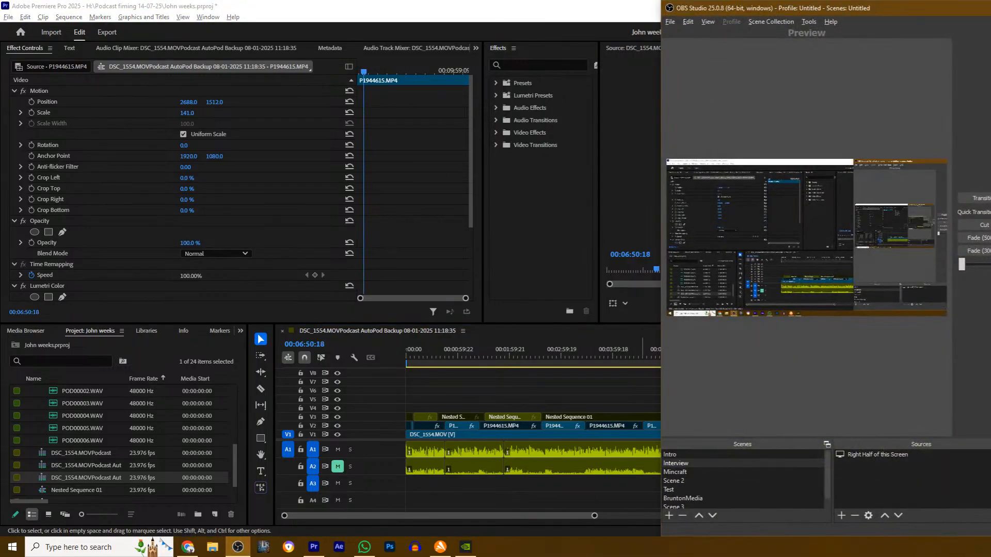
pyautogui.click(951, 159)
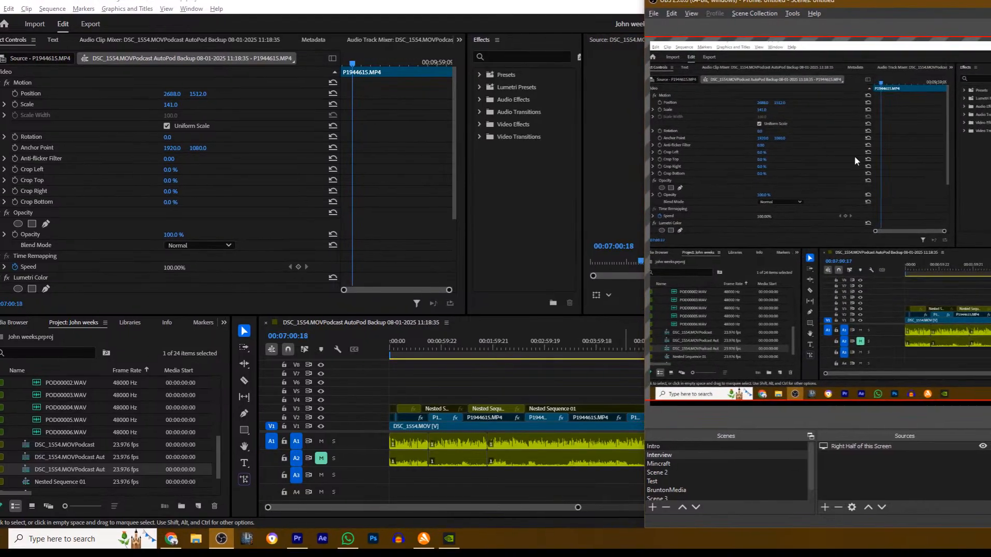
pyautogui.hotkey('alt', 'Tab')
# - Split Nested Sequence 01 on V3 at about 00:07:08 and re-enable the wide shot after the cut
pyautogui.scroll(-5, 621, 379)
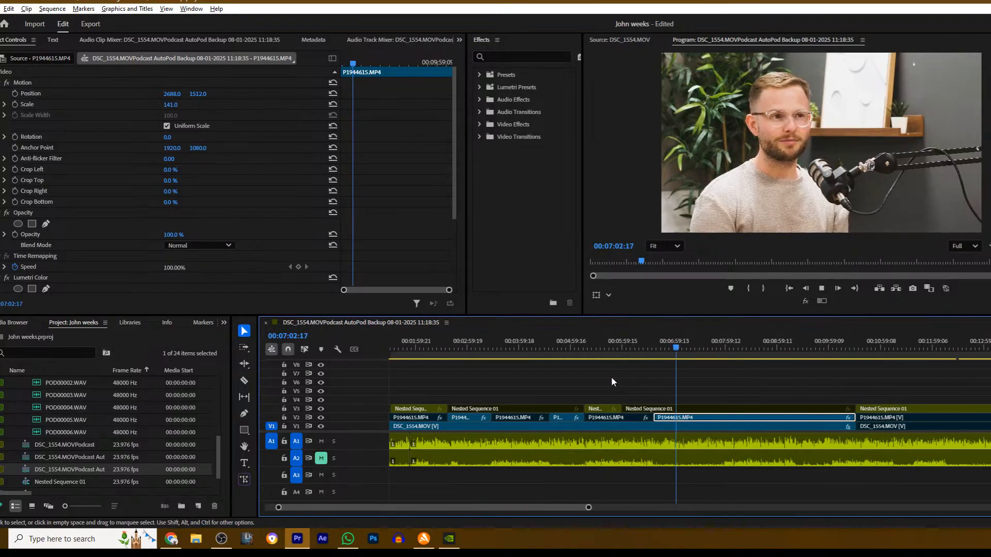
pyautogui.scroll(-5, 590, 376)
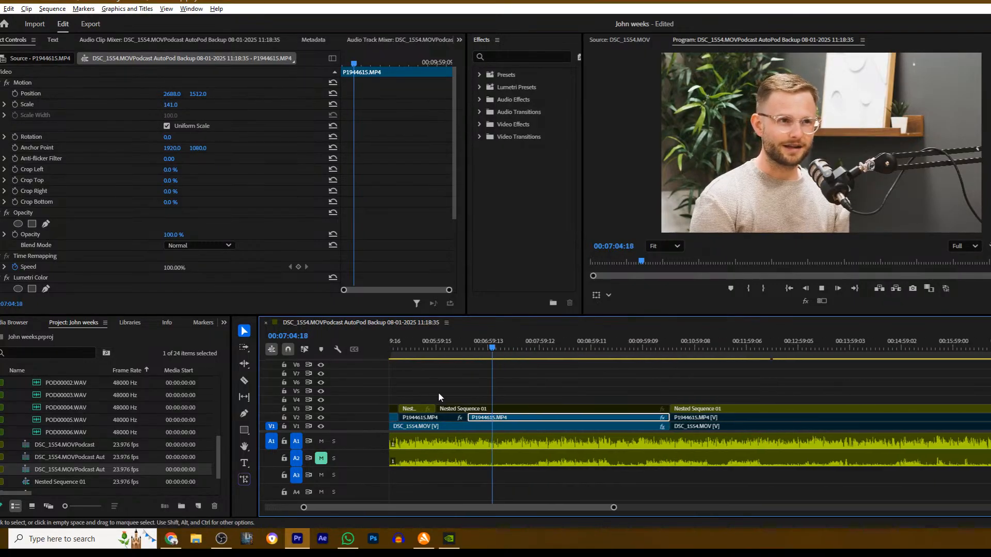
pyautogui.click(543, 388)
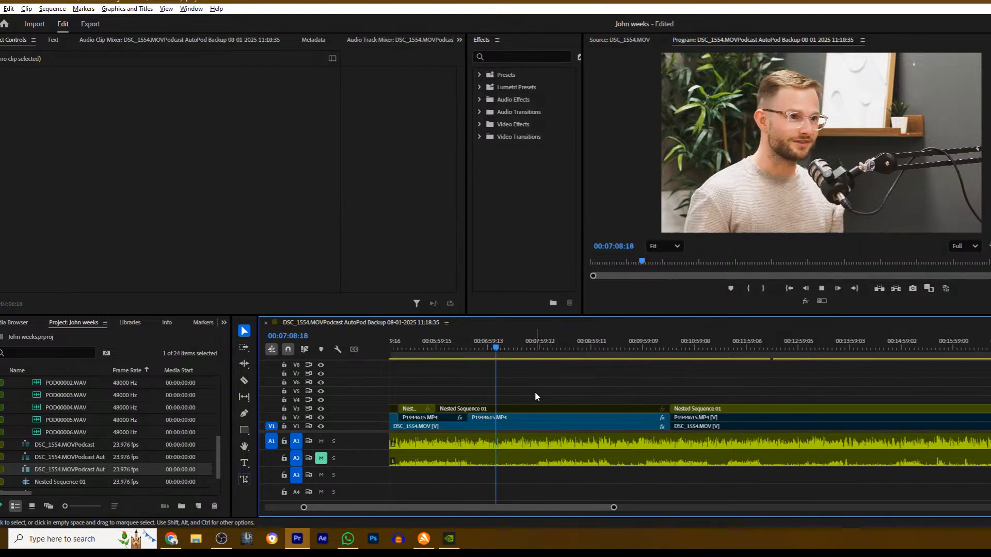
pyautogui.click(499, 404)
pyautogui.press('c')
pyautogui.click(501, 408)
pyautogui.press('v')
pyautogui.click(508, 410)
pyautogui.click(537, 384)
# - Split Nested Sequence 01 and P1944615.MP4 at 00:08:07:10, disabling the wide shot and enabling P1944615.MP4 after the cut
pyautogui.press('space')
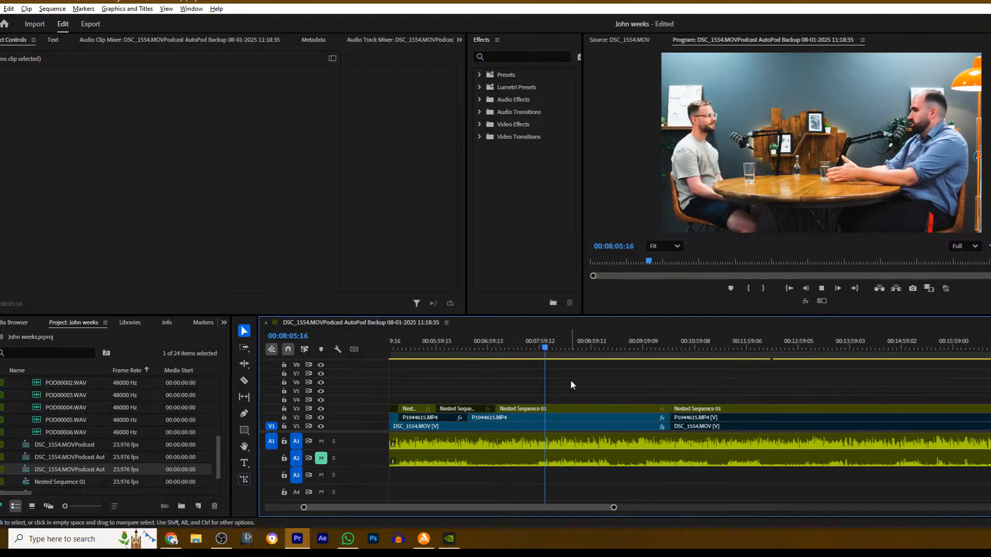
pyautogui.press('space')
pyautogui.click(544, 407)
pyautogui.press('c')
pyautogui.click(547, 409)
pyautogui.click(553, 417)
pyautogui.press('v')
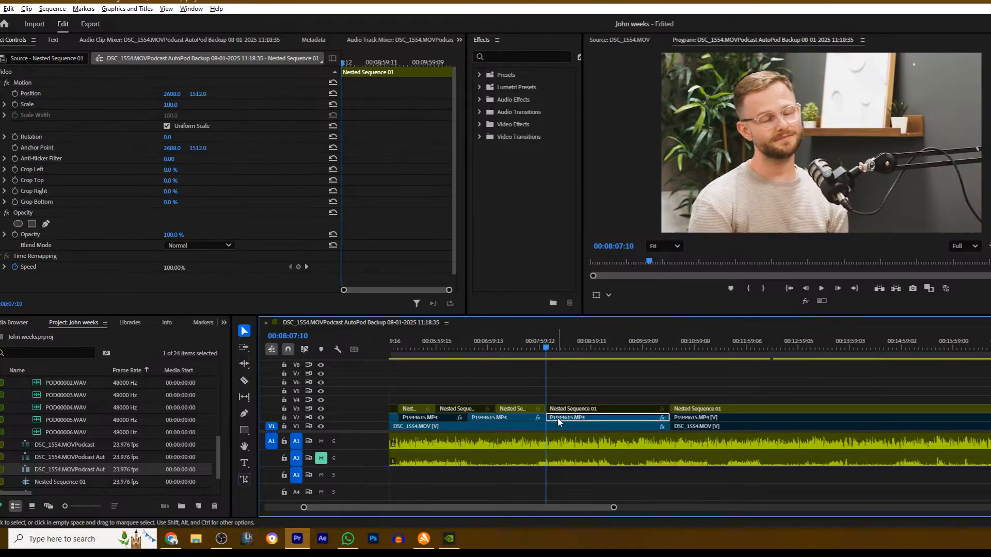
pyautogui.click(573, 417)
# - Split the P1944615.MP4 clip on V2 at 00:09:21:21 and disable the section after the cut
pyautogui.press('space')
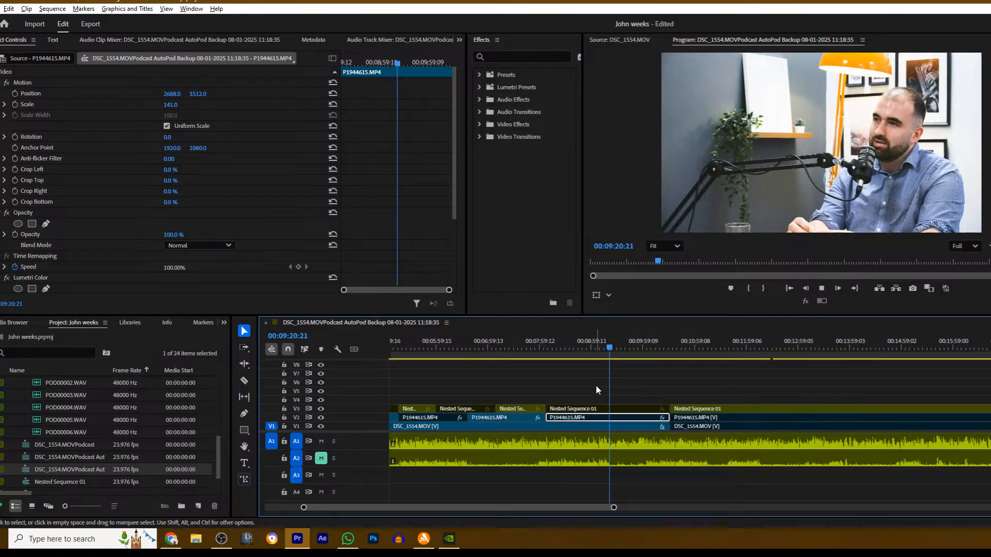
pyautogui.press('space')
pyautogui.press('c')
pyautogui.click(618, 418)
pyautogui.press('v')
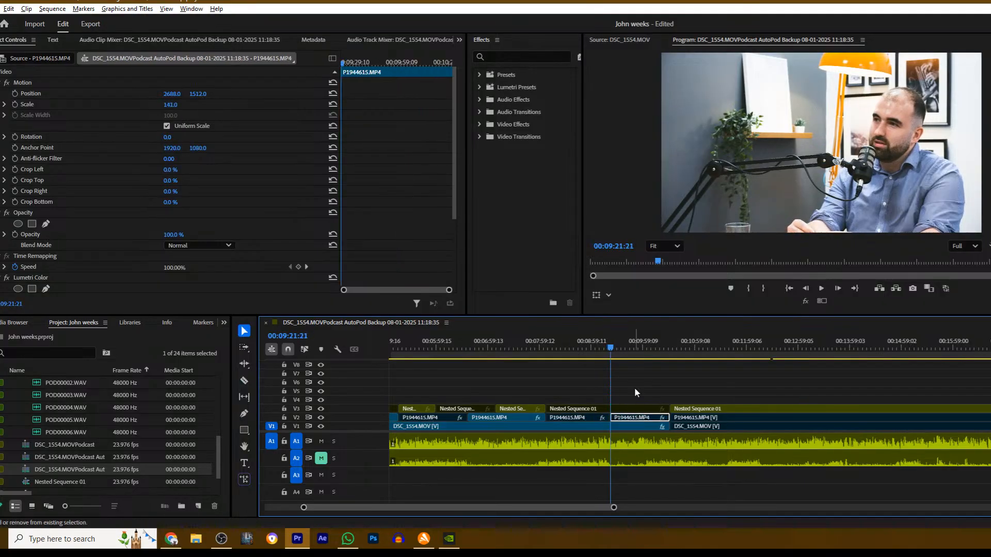
# - Split the P1944615.MP4 clip on V2 at about 00:10:07 and re-enable the short section after the cut
pyautogui.press('space')
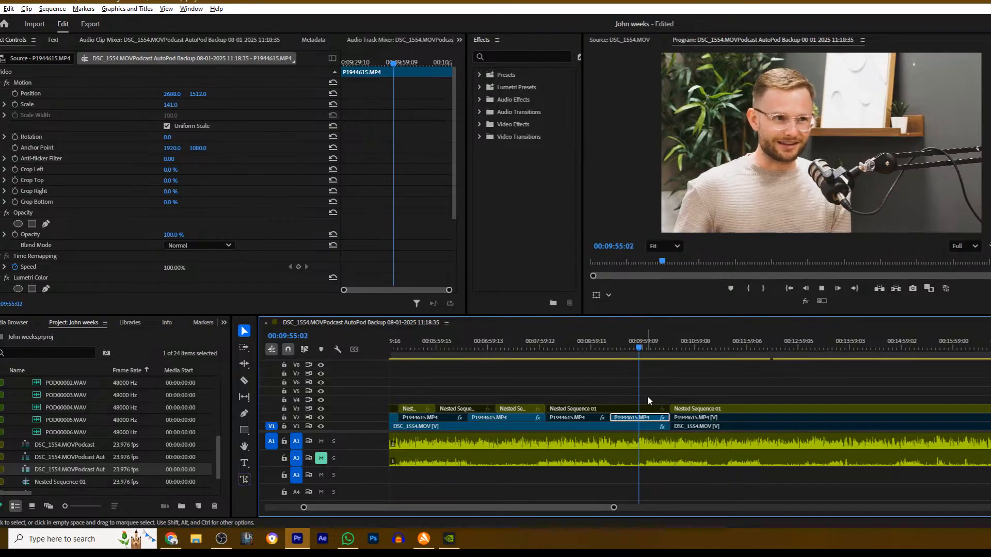
pyautogui.click(652, 380)
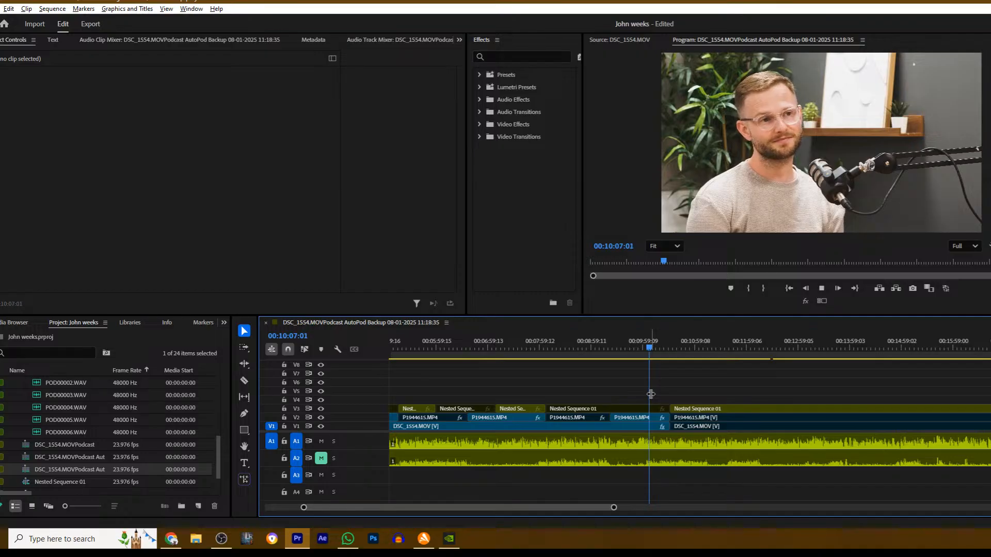
pyautogui.press('space')
pyautogui.press('c')
pyautogui.click(652, 418)
pyautogui.press('v')
pyautogui.click(659, 418)
# - Split Nested Sequence 01 on V3 at 00:10:50:22 and disable the wide shot after the cut
pyautogui.press('space')
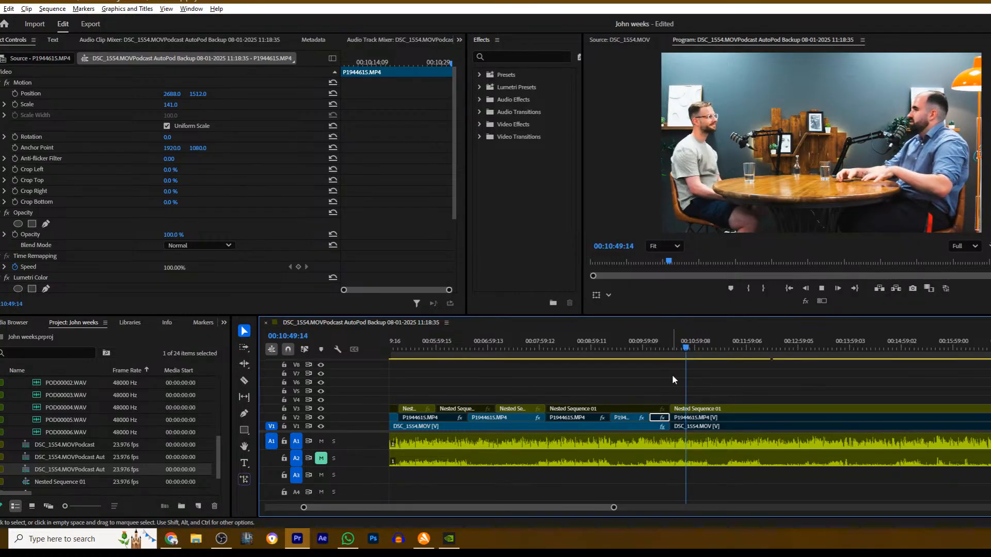
pyautogui.press('space')
pyautogui.press('c')
pyautogui.click(687, 410)
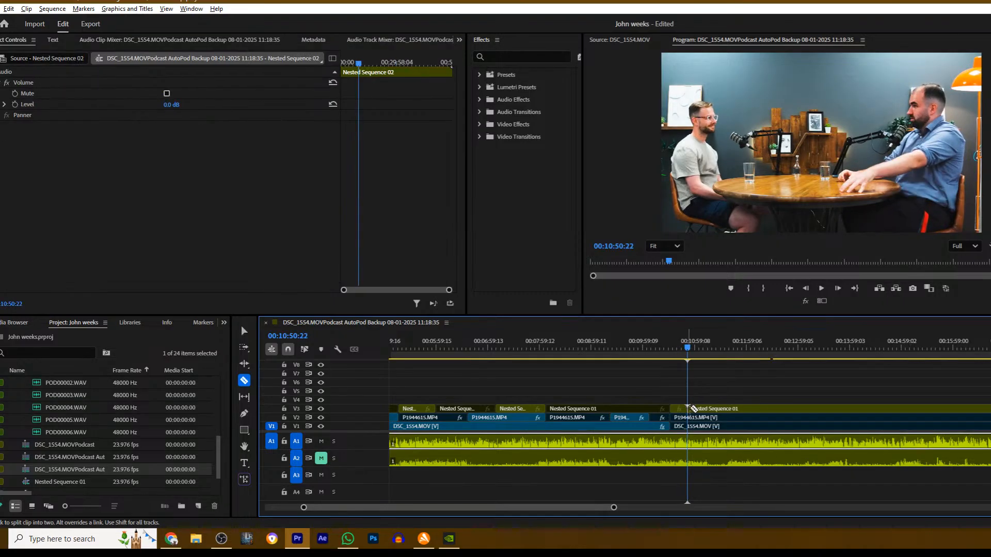
pyautogui.press('v')
pyautogui.click(718, 409)
pyautogui.hotkey('shift', 'e')
# - Split the DSC_1554.MOV clip on V1 at the same point as the V3 cut and select the section after it
pyautogui.press('c')
pyautogui.click(688, 426)
pyautogui.press('v')
pyautogui.click(733, 426)
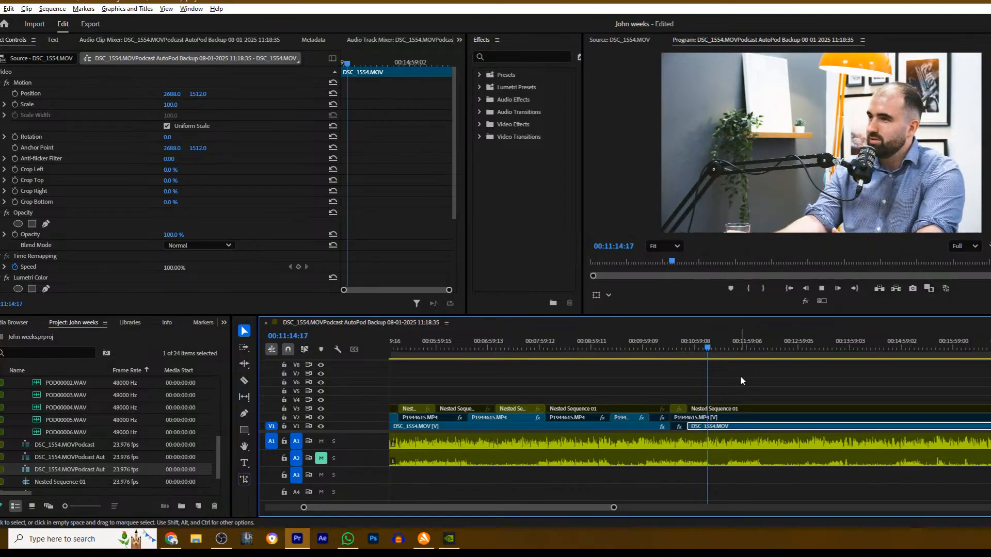
# - Split DSC_1554.MOV on V1 and P1944615.MP4 on V2 at 00:11:15:17, and re-enable the V2 section after the cut
pyautogui.press('space')
pyautogui.press('c')
pyautogui.click(710, 427)
pyautogui.press('v')
pyautogui.press('c')
pyautogui.click(709, 419)
pyautogui.press('v')
pyautogui.click(722, 419)
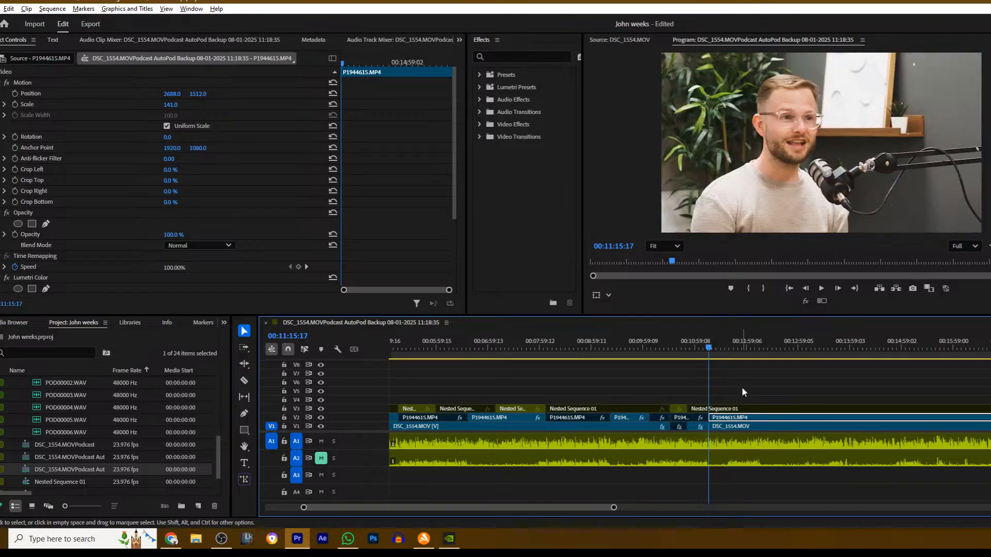
# - Split Nested Sequence 01 on V3 at 00:11:39:10 and enable the wide shot after the cut
pyautogui.press('space')
pyautogui.click(746, 379)
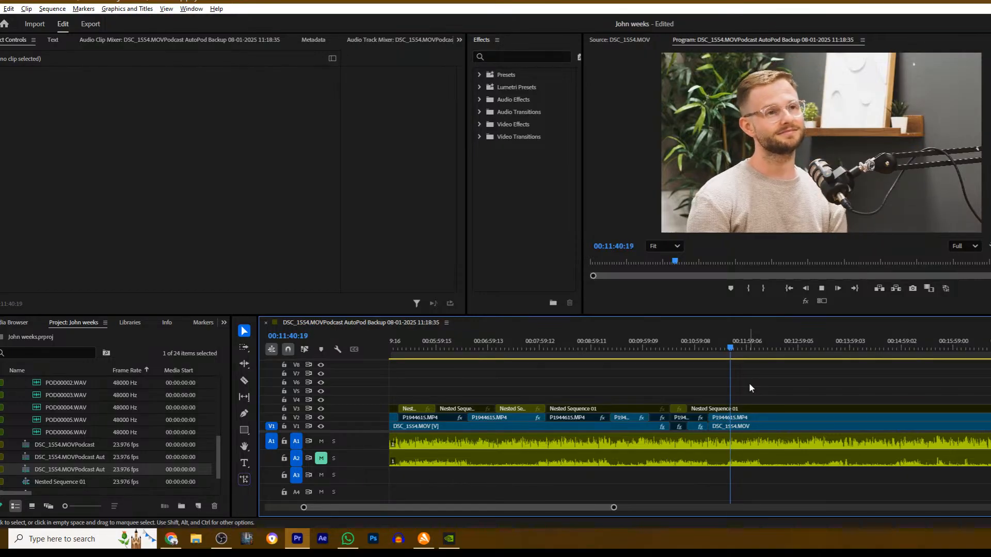
pyautogui.press('space')
pyautogui.click(729, 349)
pyautogui.press('c')
pyautogui.click(730, 409)
pyautogui.press('v')
pyautogui.click(755, 409)
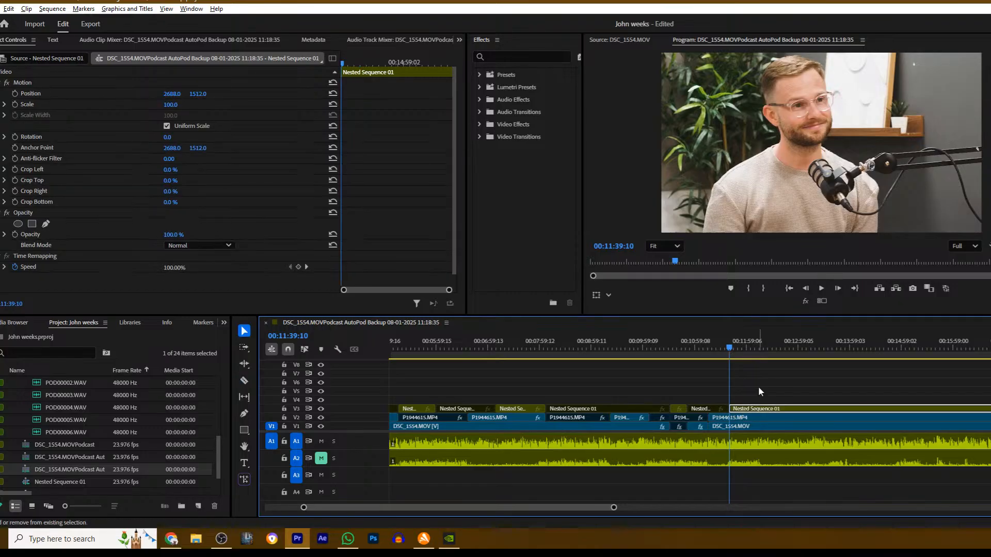
# - Split Nested Sequence 01 on V3 at 00:12:14:18 and disable the wide shot after the cut
pyautogui.press('space')
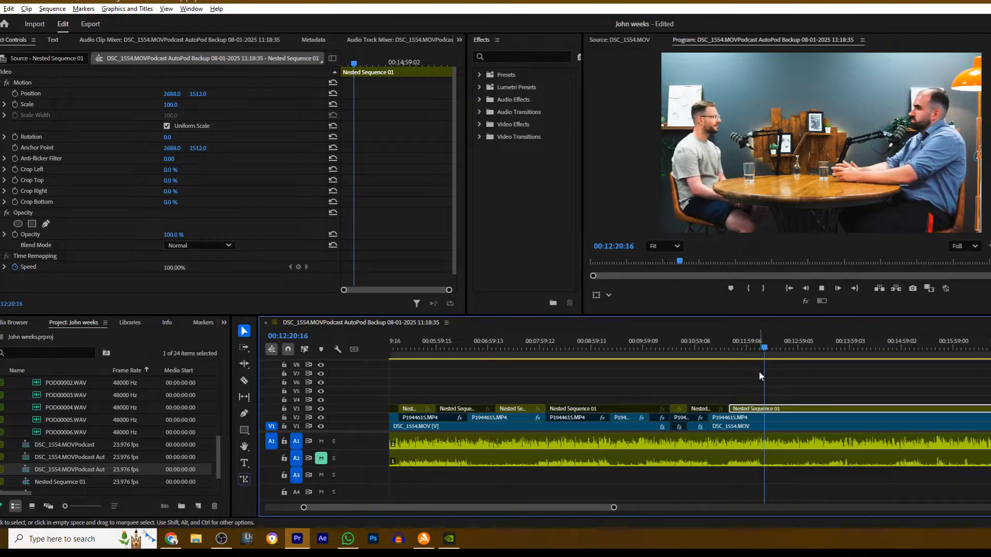
pyautogui.click(792, 397)
pyautogui.click(761, 347)
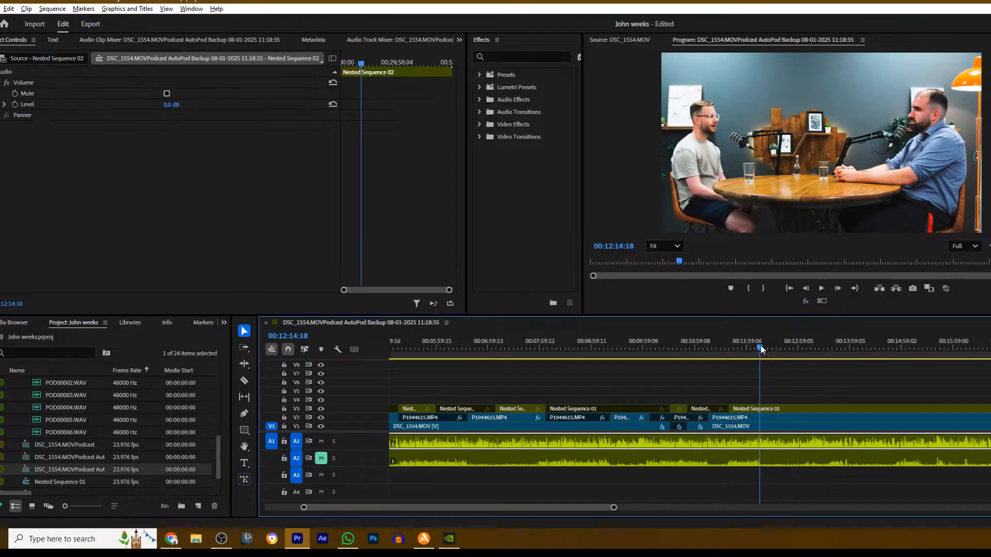
pyautogui.press('c')
pyautogui.click(760, 409)
pyautogui.press('v')
pyautogui.click(768, 409)
pyautogui.hotkey('shift', 'e')
# - Split Nested Sequence 01 on V3 at about 00:12:43 and enable the wide shot after the cut
pyautogui.press('space')
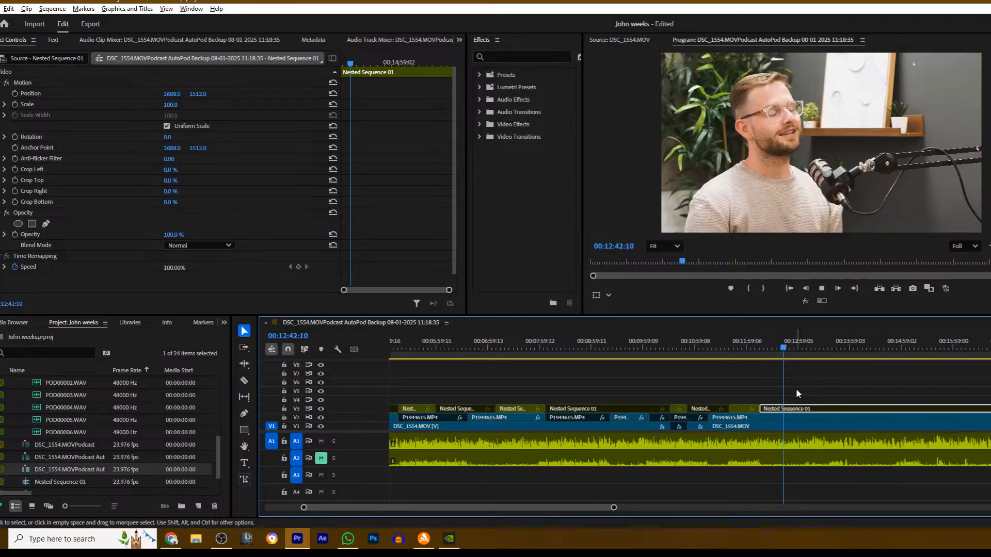
pyautogui.press('space')
pyautogui.press('c')
pyautogui.click(786, 409)
pyautogui.press('v')
pyautogui.click(806, 408)
pyautogui.hotkey('shift', 'e')
# - Split Nested Sequence 01 on V3 at 00:13:08:02 and disable the wide shot after the cut
pyautogui.press('space')
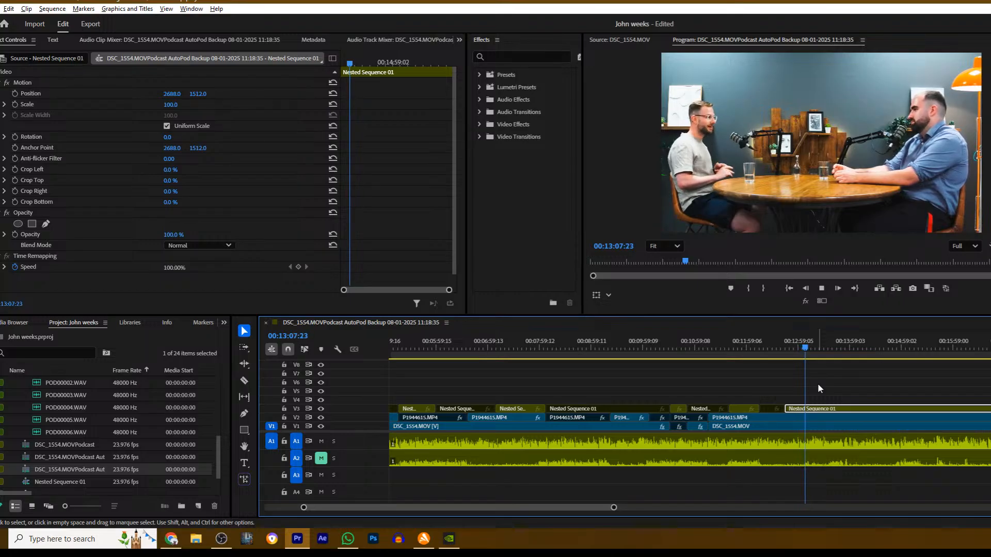
pyautogui.press('space')
pyautogui.press('c')
pyautogui.click(806, 408)
pyautogui.press('v')
pyautogui.click(837, 407)
pyautogui.hotkey('shift', 'e')
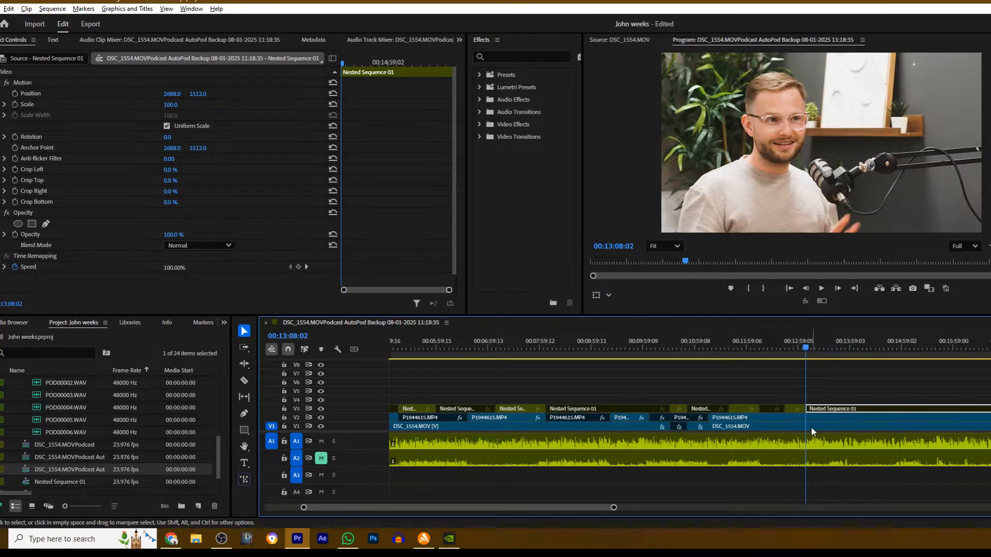
# - Split Nested Sequence 01 on V3 at 00:13:37:04 and enable the wide shot after the cut
pyautogui.press('space')
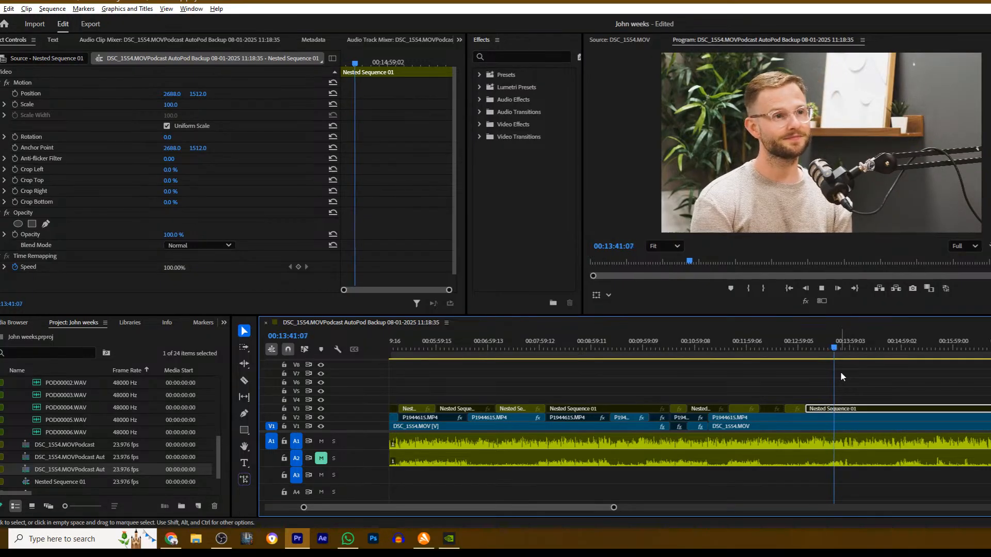
pyautogui.click(827, 344)
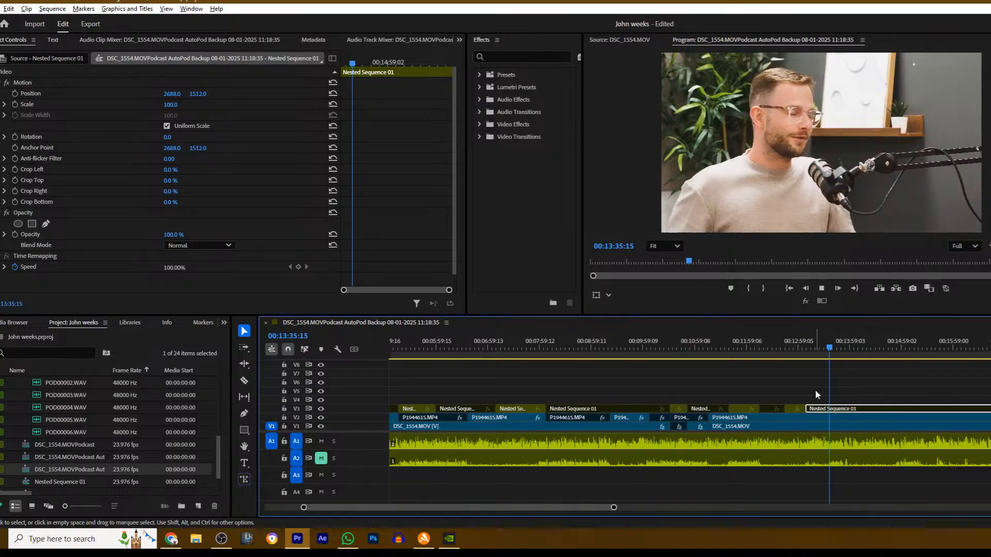
pyautogui.click(852, 386)
pyautogui.press('space')
pyautogui.press('c')
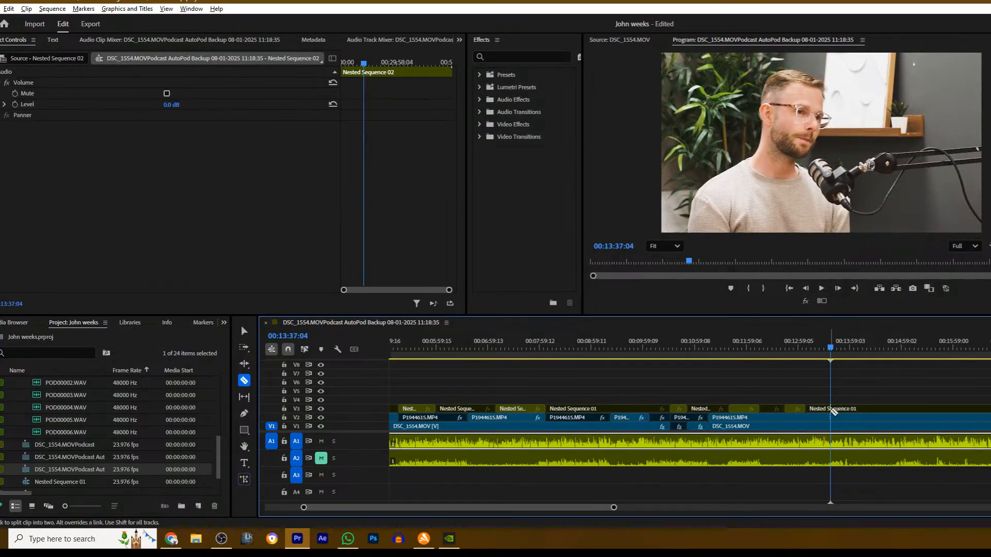
pyautogui.click(832, 410)
pyautogui.press('v')
# - Split Nested Sequence 01 on V3 at 00:13:54:05 and disable the wide shot after the cut
pyautogui.press('space')
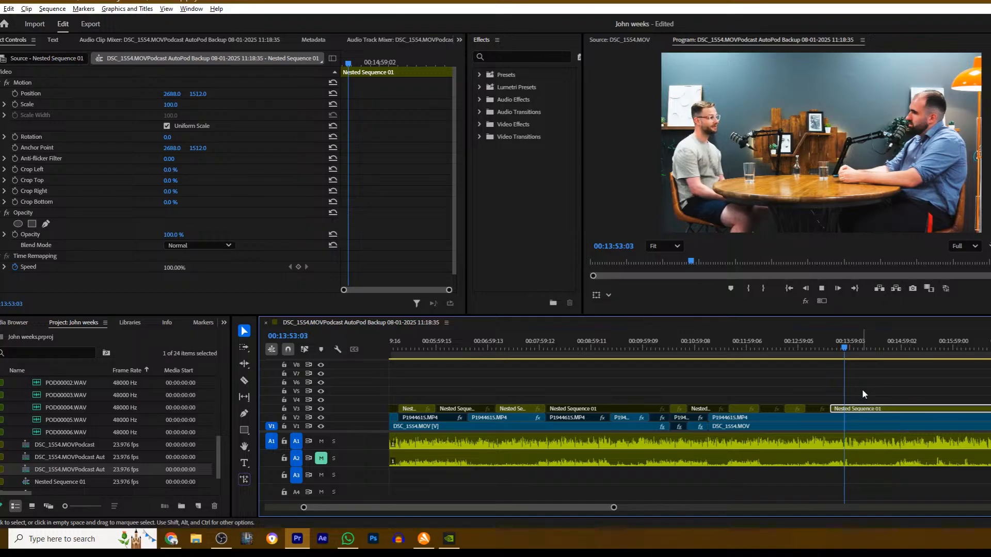
pyautogui.press('space')
pyautogui.press('c')
pyautogui.click(846, 411)
pyautogui.press('v')
pyautogui.click(856, 409)
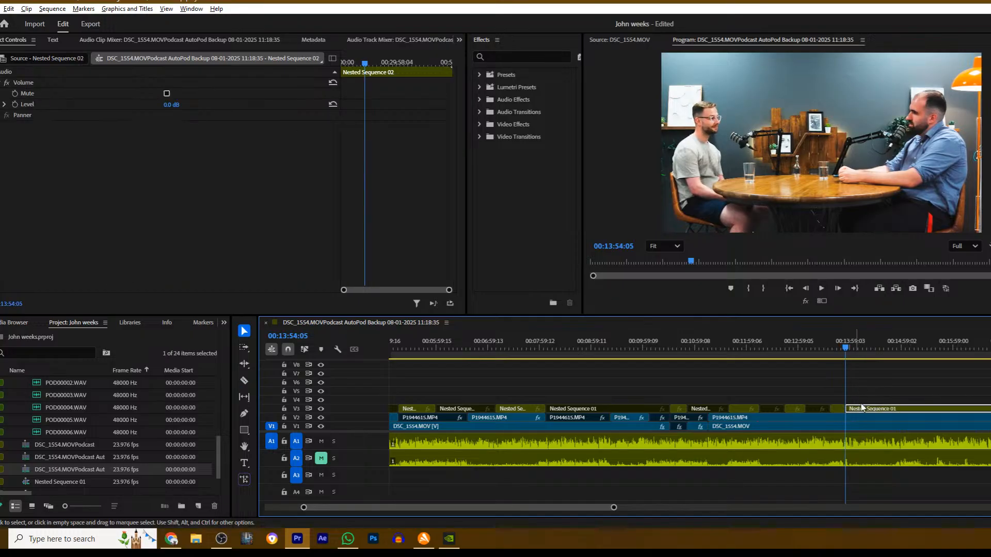
# - Split Nested Sequence 01 on V3 at 00:14:12:08 and select the section after the cut
pyautogui.press('space')
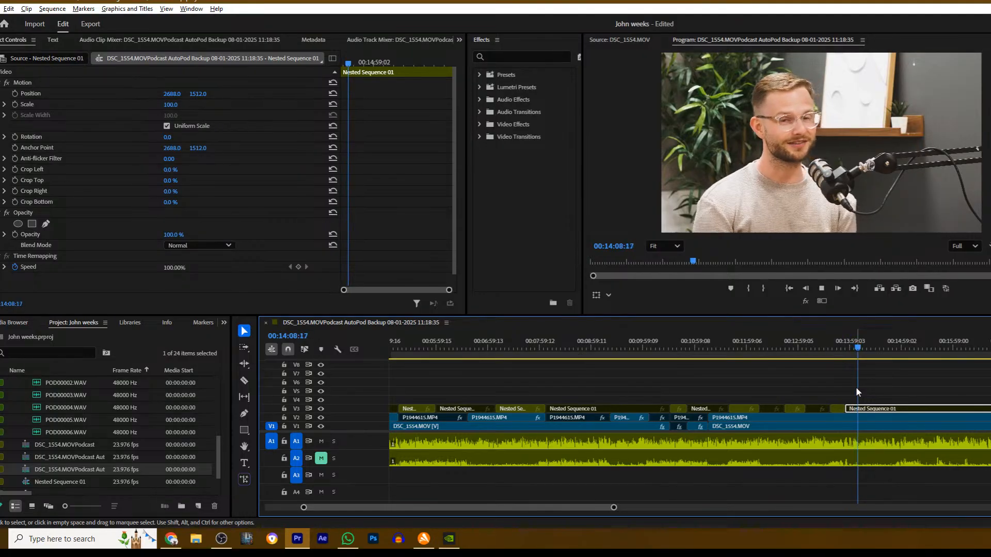
pyautogui.click(884, 383)
pyautogui.press('space')
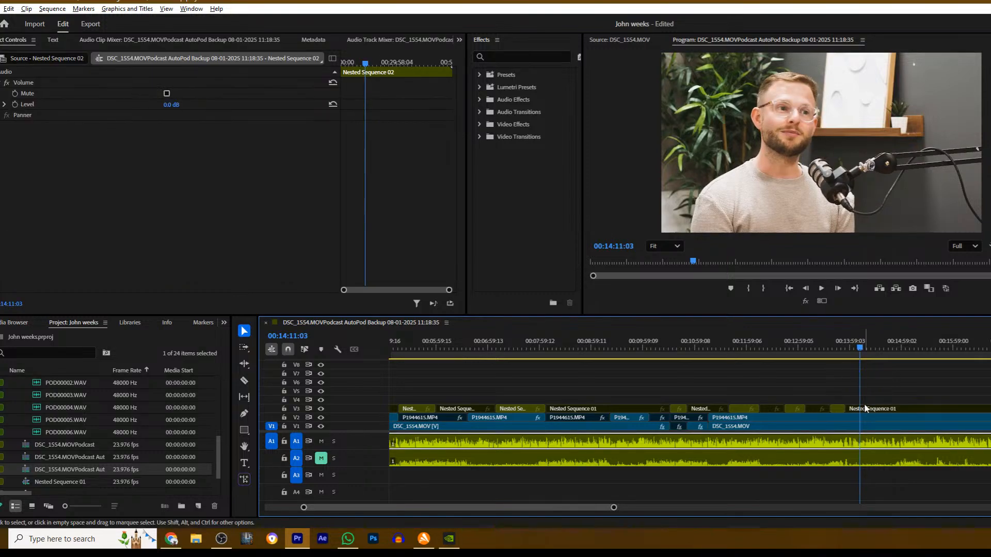
pyautogui.press('space')
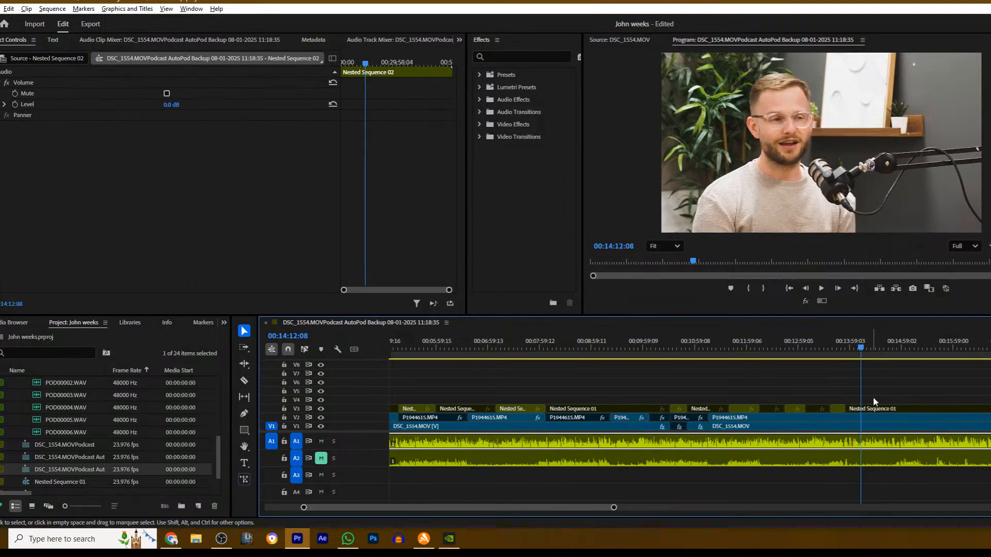
pyautogui.click(884, 409)
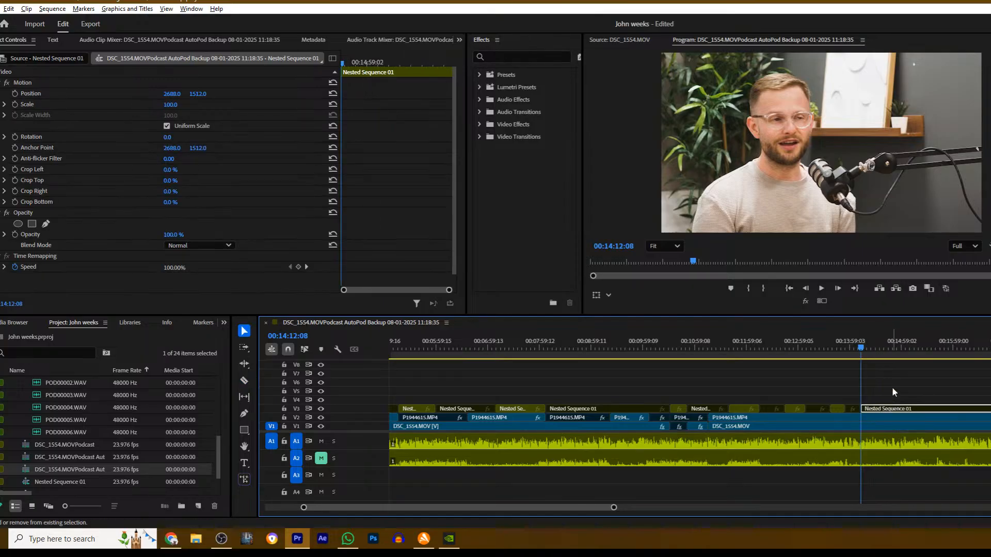
# - Try splitting the P1944615.MP4 clip on V2 at 00:14:12:08 and disabling the section after the cut
pyautogui.press('c')
pyautogui.click(862, 418)
pyautogui.press('v')
pyautogui.click(874, 418)
pyautogui.hotkey('shift', 'e')
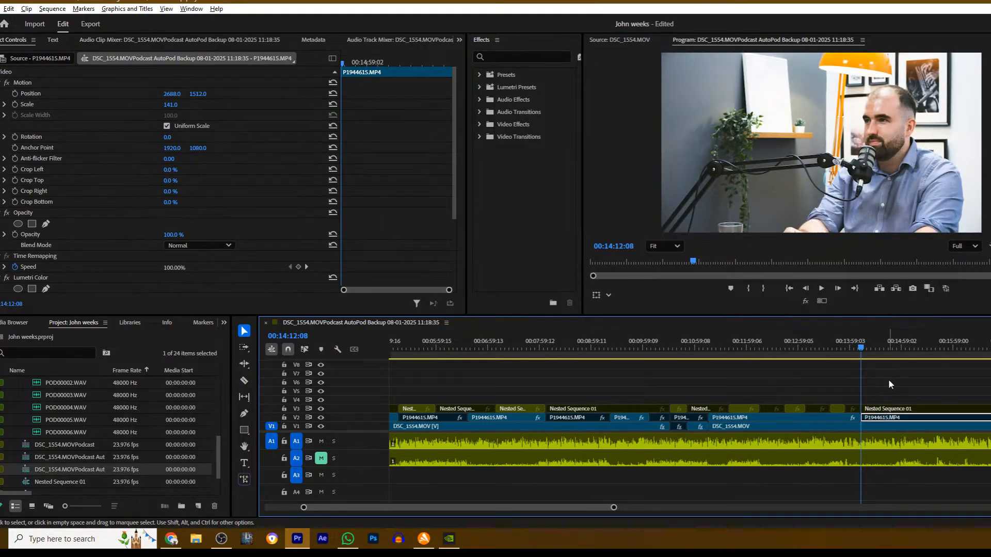
# - Re-enable the P1944615.MP4 section after 00:14:12:08 and rejoin the through edit on V2
pyautogui.press('space')
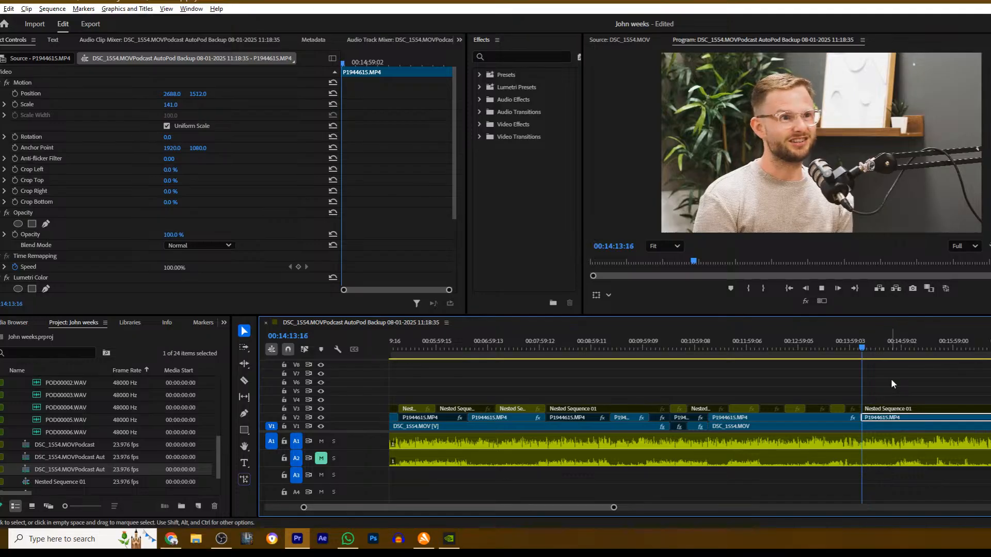
pyautogui.click(892, 381)
pyautogui.rightClick(863, 417)
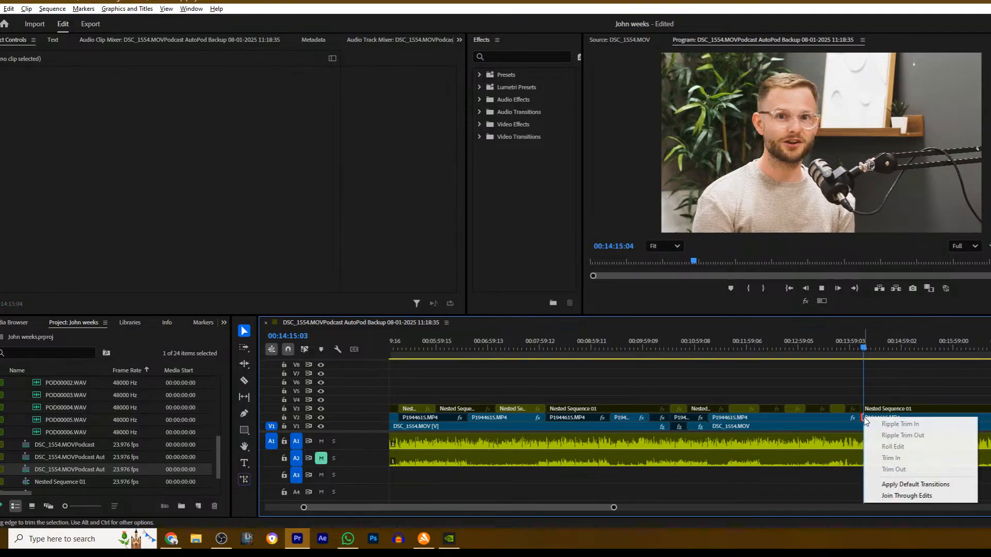
pyautogui.click(877, 487)
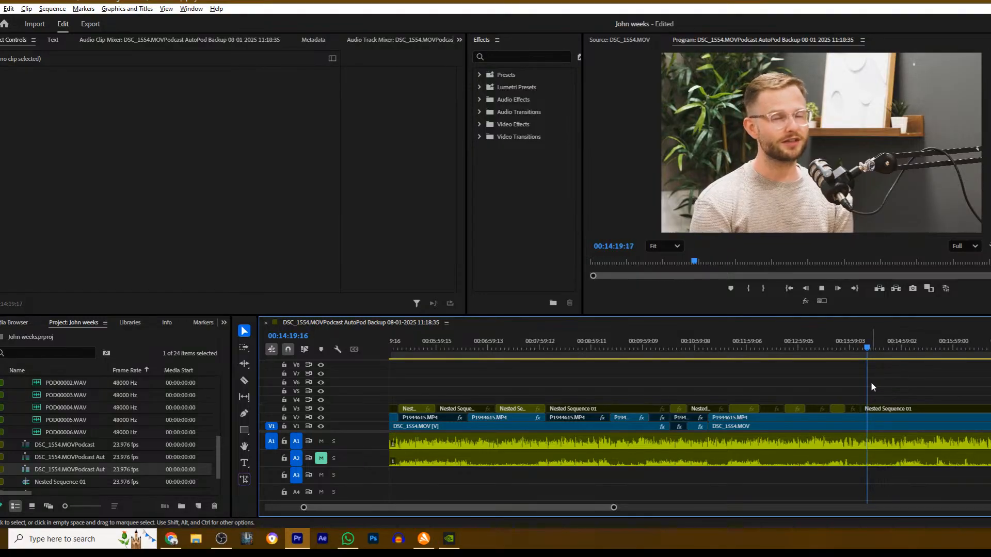
# - Split the P1944615.MP4 clip on V2 at 00:14:57:15 and disable the section after the cut
pyautogui.scroll(-5, 872, 383)
pyautogui.scroll(-12, 747, 378)
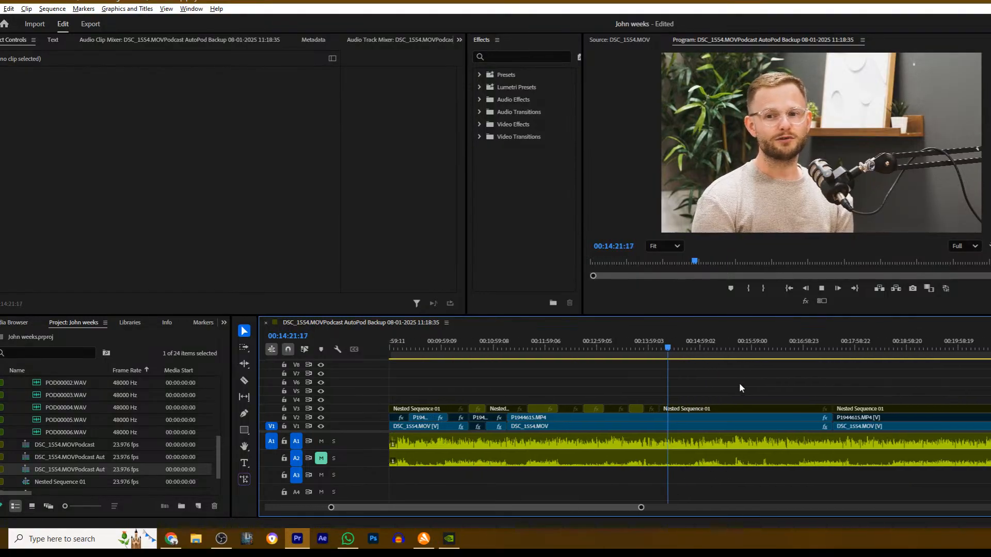
pyautogui.scroll(-4, 607, 388)
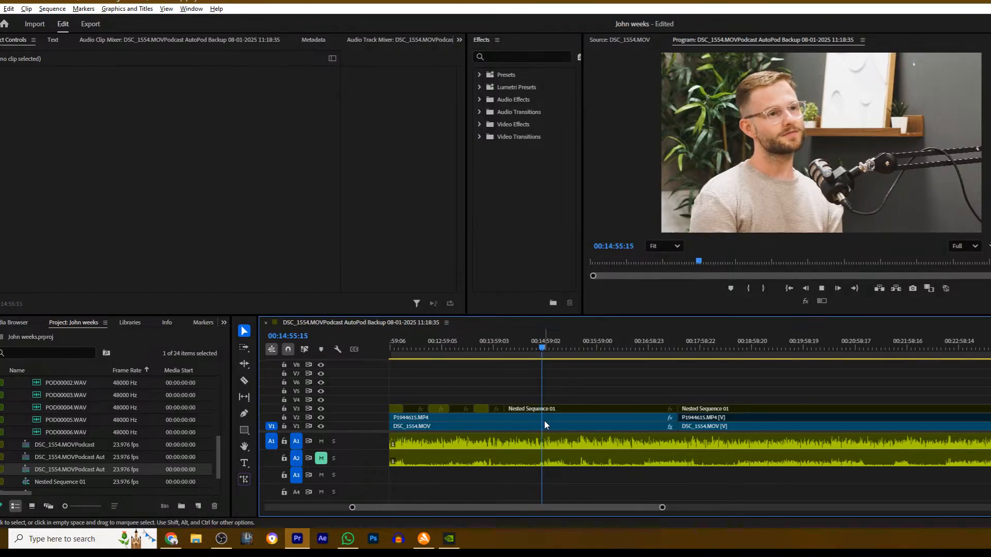
pyautogui.press('space')
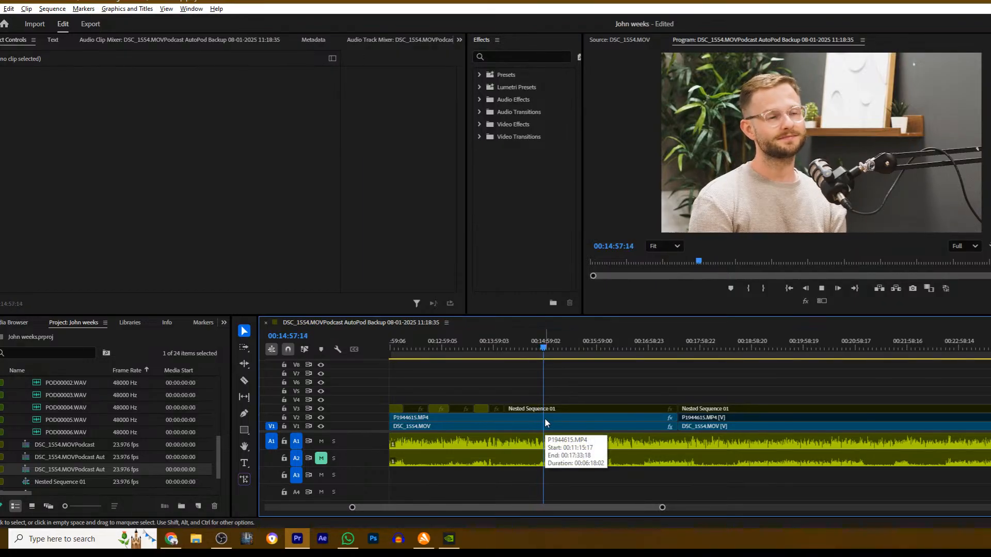
pyautogui.click(545, 422)
pyautogui.press('c')
pyautogui.click(545, 417)
pyautogui.press('v')
pyautogui.click(563, 417)
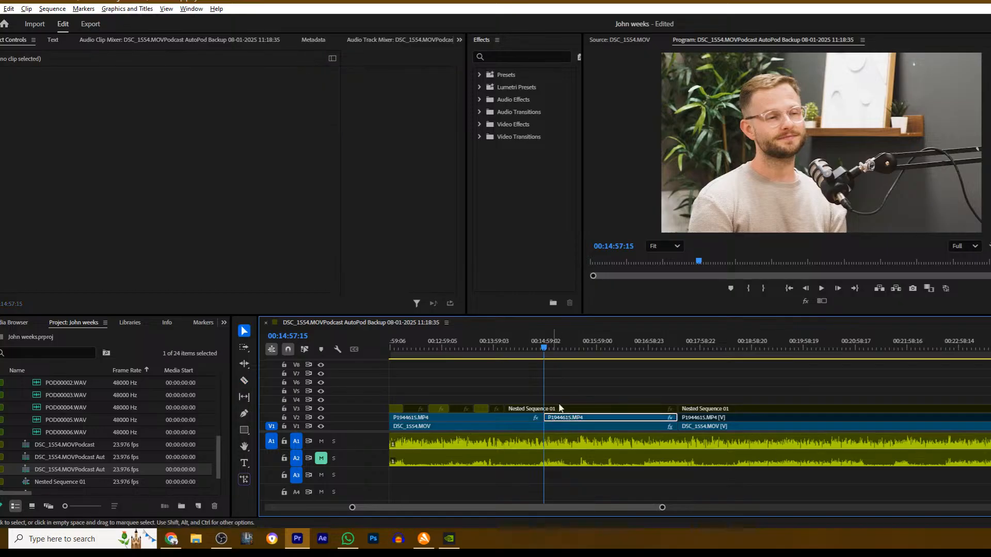
# - Split Nested Sequence 01 on V3 at about 00:15:28 and enable the wide shot after the cut
pyautogui.press('space')
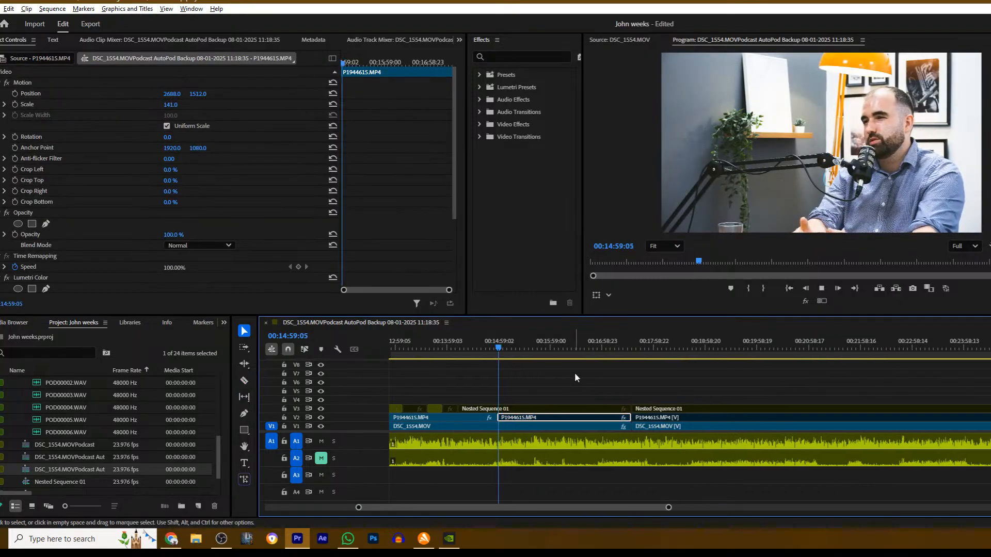
pyautogui.click(574, 373)
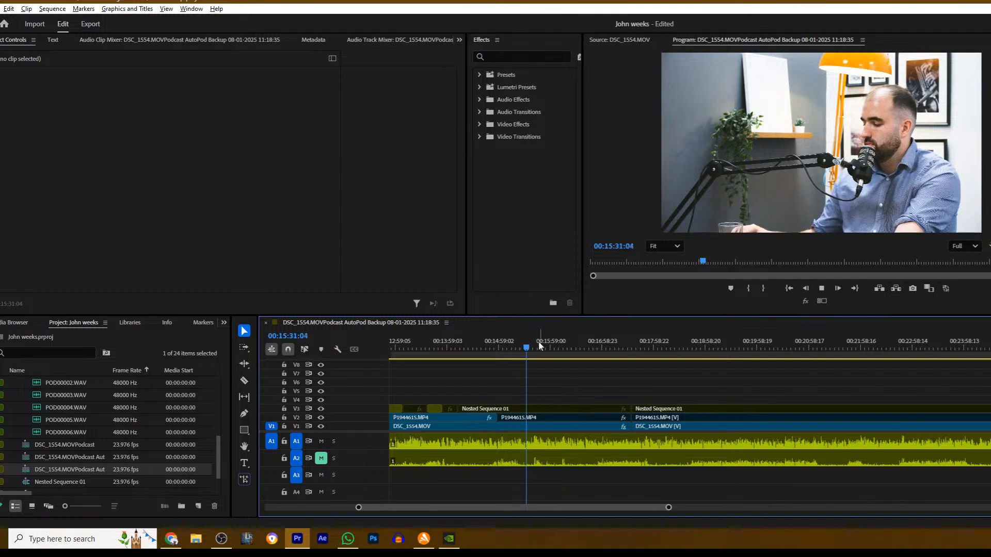
pyautogui.moveTo(526, 346); pyautogui.dragTo(517, 348)
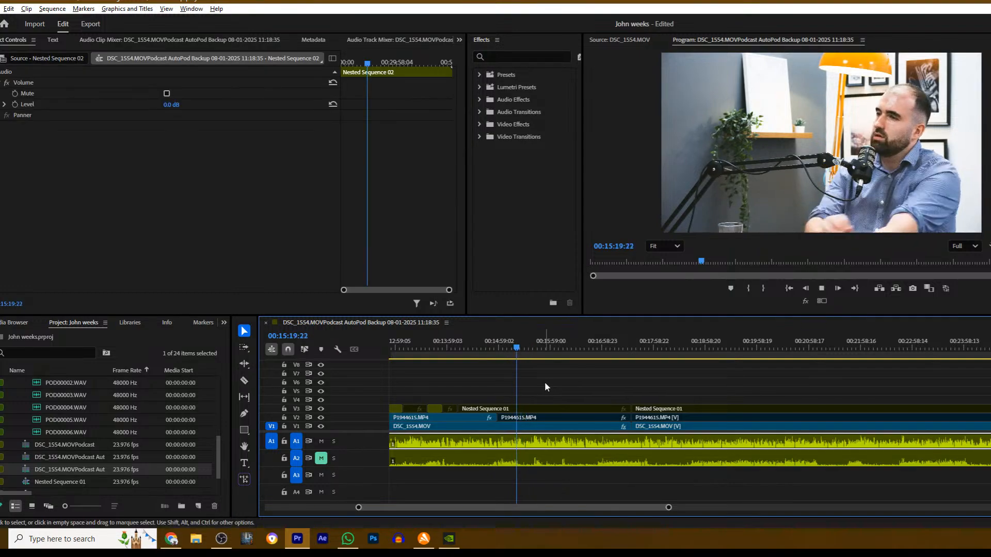
pyautogui.press('space')
pyautogui.press('c')
pyautogui.click(524, 408)
pyautogui.press('v')
pyautogui.click(540, 410)
pyautogui.hotkey('shift', 'e')
# - Replace the wide shot after the V3 cut at about 00:15:28 with P1944615.MP4, splitting V2 there and enabling its following section
pyautogui.press('space')
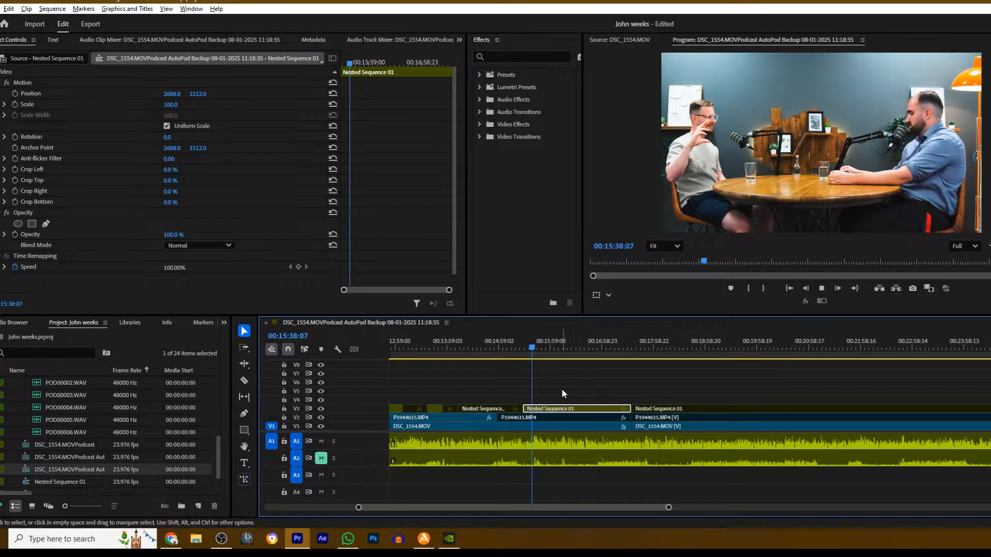
pyautogui.press('space')
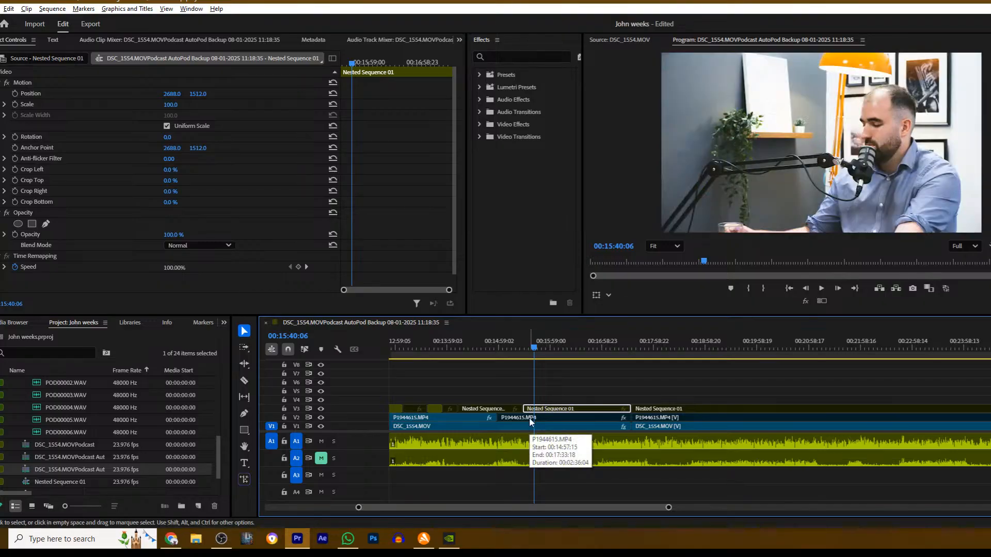
pyautogui.keyDown('ctrl'); pyautogui.click(529, 417); pyautogui.keyUp('ctrl')
pyautogui.click(534, 419)
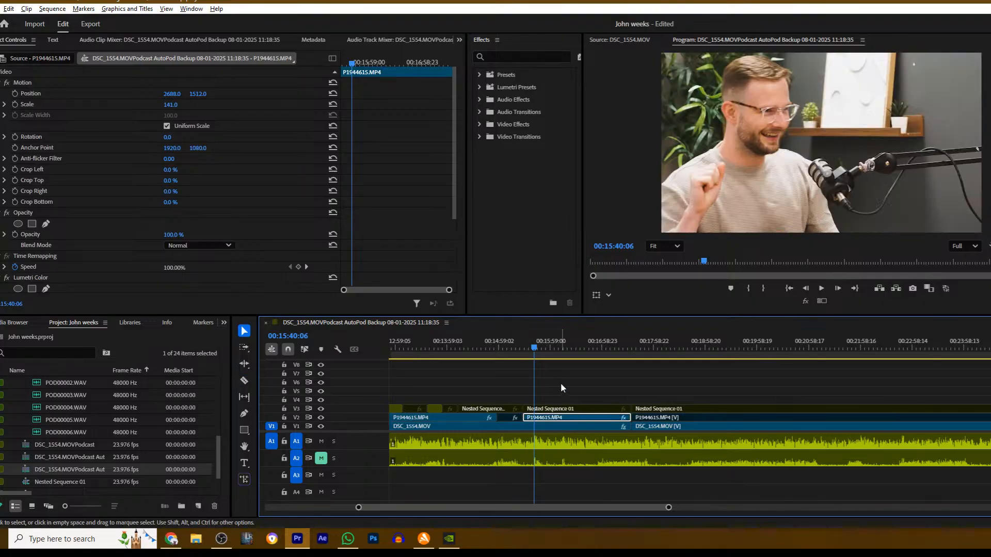
# - Play the edit from about 00:15:17 to review the camera switches up to about 00:16:13
pyautogui.press('Up')
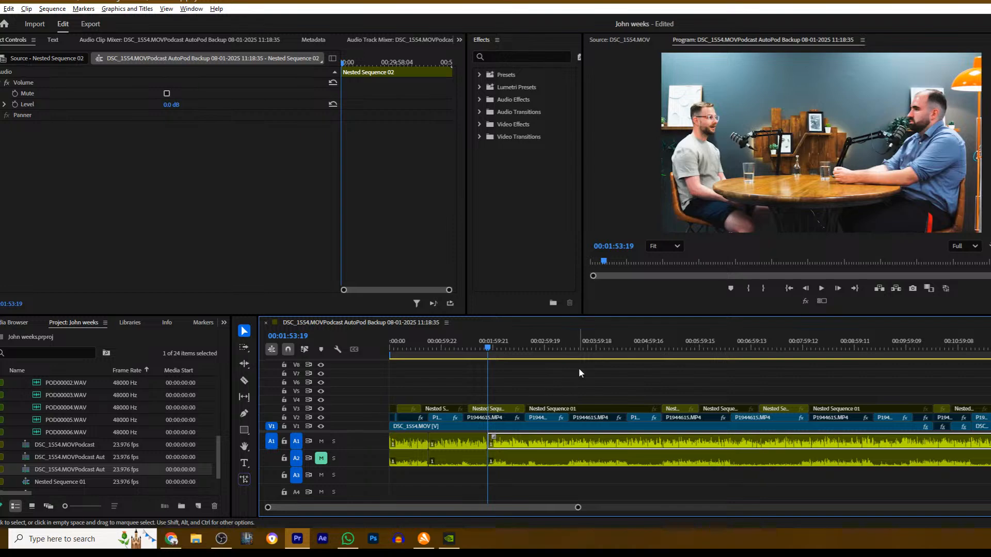
pyautogui.moveTo(578, 508); pyautogui.dragTo(725, 508)
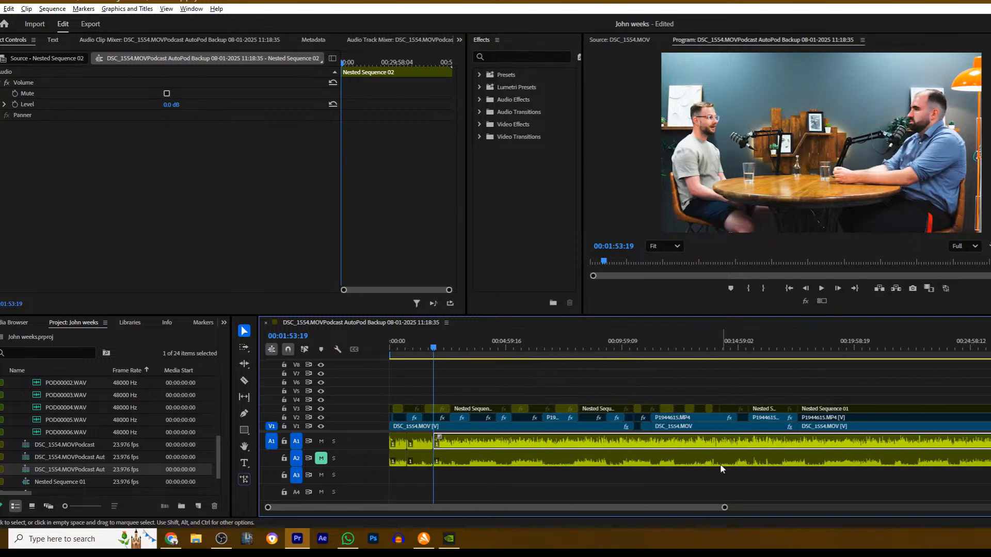
pyautogui.moveTo(719, 347); pyautogui.dragTo(748, 357)
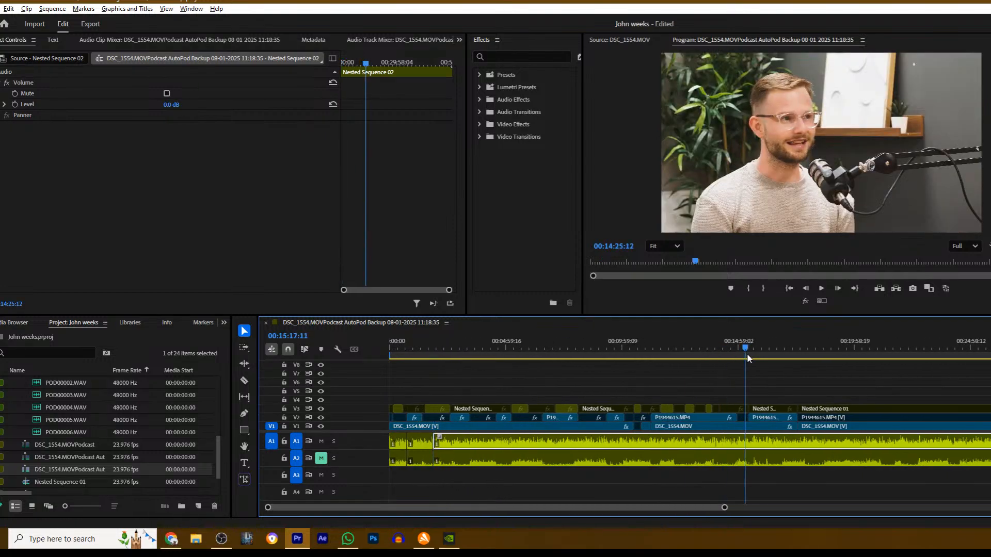
pyautogui.press('space')
pyautogui.moveTo(724, 508); pyautogui.dragTo(571, 510)
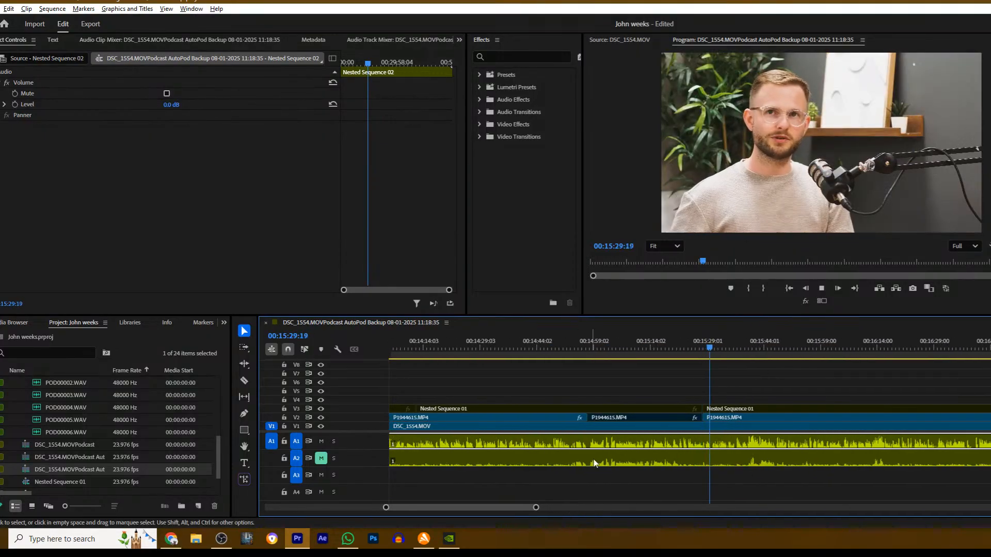
pyautogui.click(648, 383)
pyautogui.scroll(-2, 617, 392)
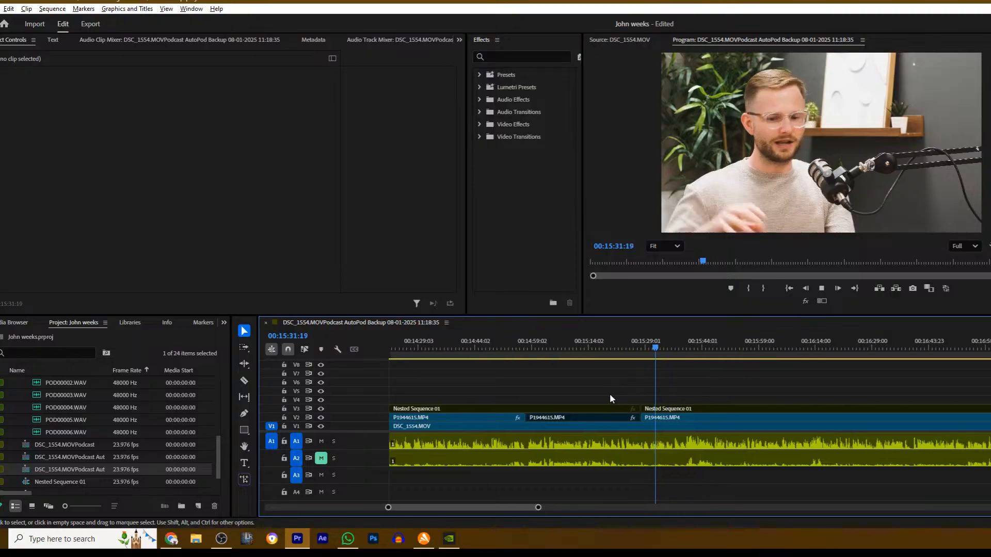
pyautogui.scroll(-5, 614, 399)
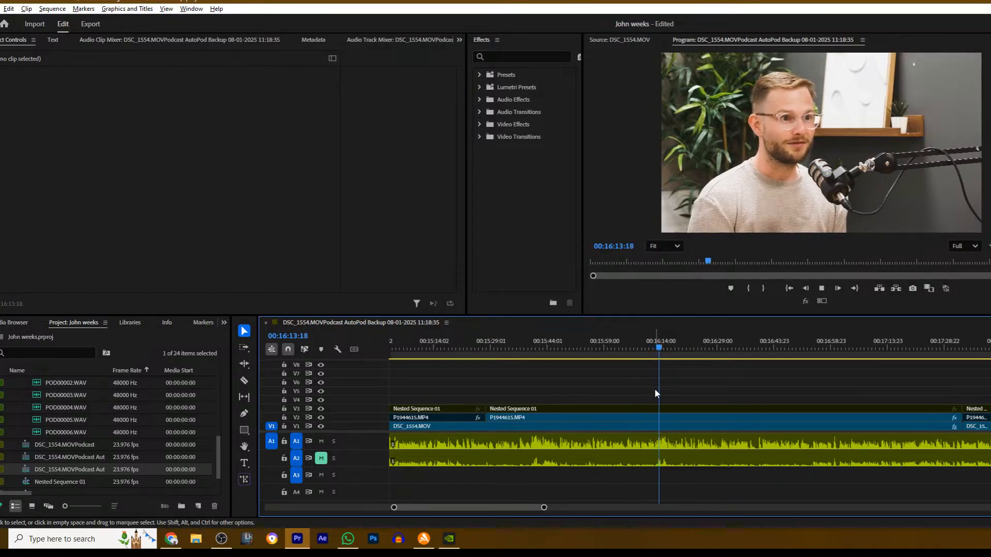
# - Split Nested Sequence 01 on V3 at about 00:16:18 and enable the wide shot after the cut
pyautogui.press('space')
pyautogui.press('c')
pyautogui.click(676, 408)
pyautogui.press('v')
pyautogui.click(721, 408)
pyautogui.hotkey('shift', 'e')
# - Split the wide shot on V3 at 00:16:47:23 and disable the section after the cut so P1944615.MP4 shows
pyautogui.press('space')
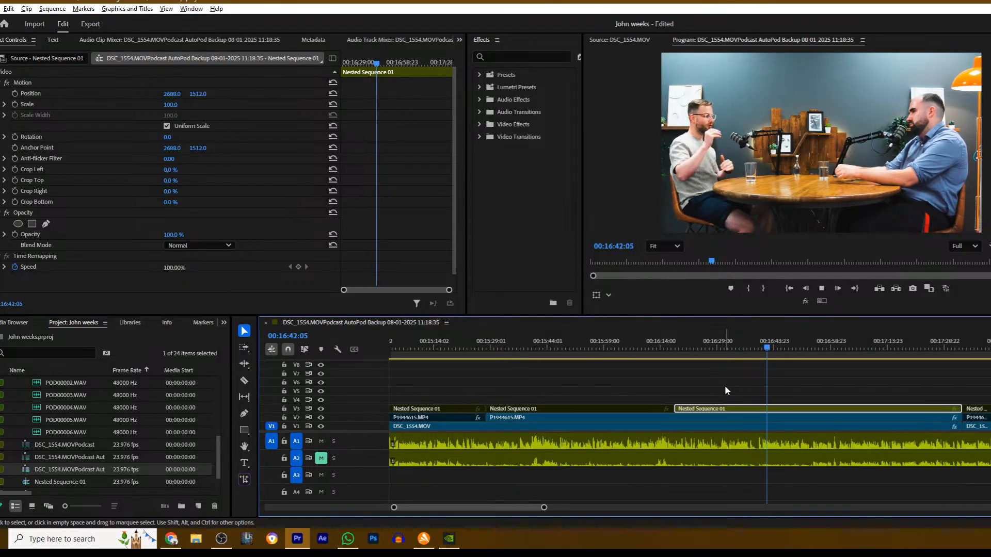
pyautogui.scroll(-11, 729, 386)
pyautogui.scroll(-8, 519, 382)
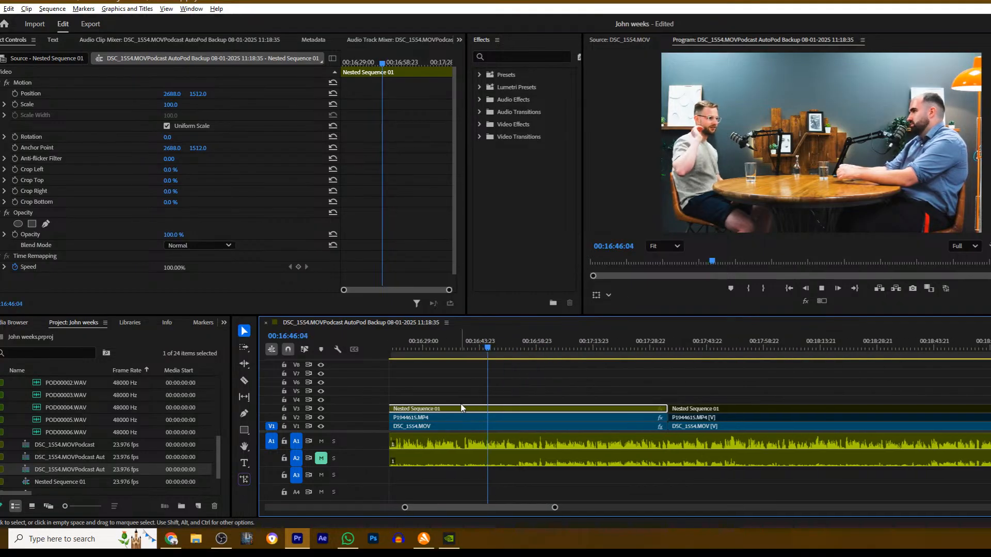
pyautogui.scroll(1, 470, 392)
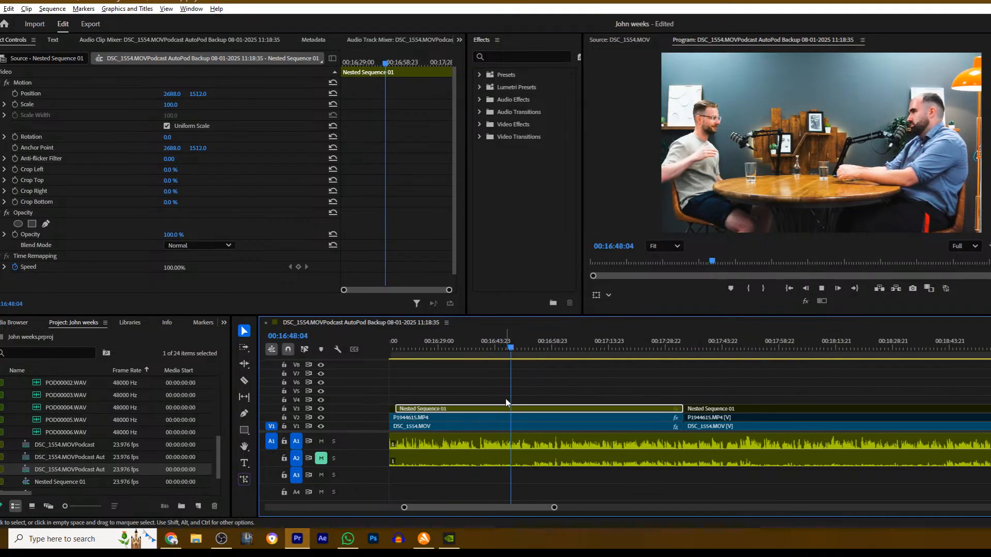
pyautogui.scroll(-3, 405, 508)
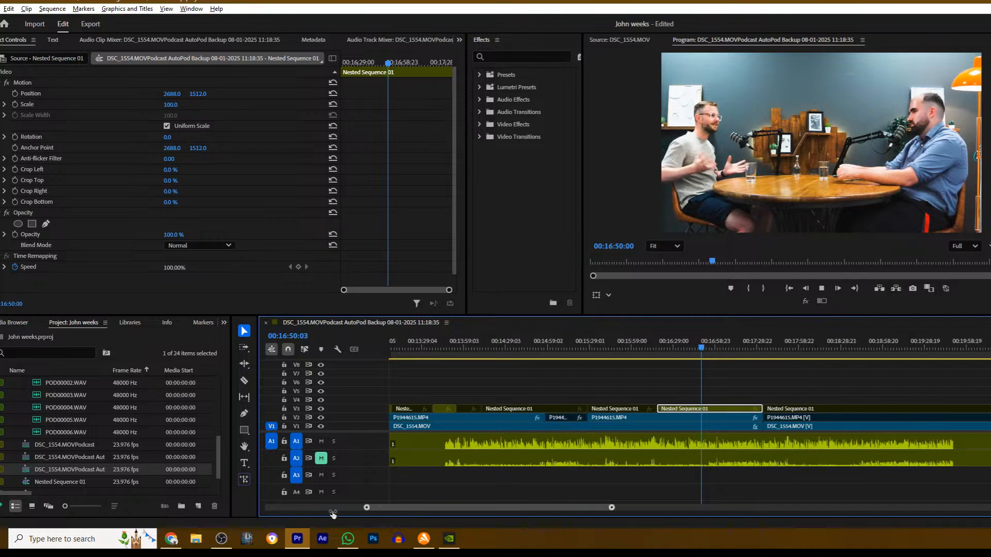
pyautogui.scroll(3, 399, 506)
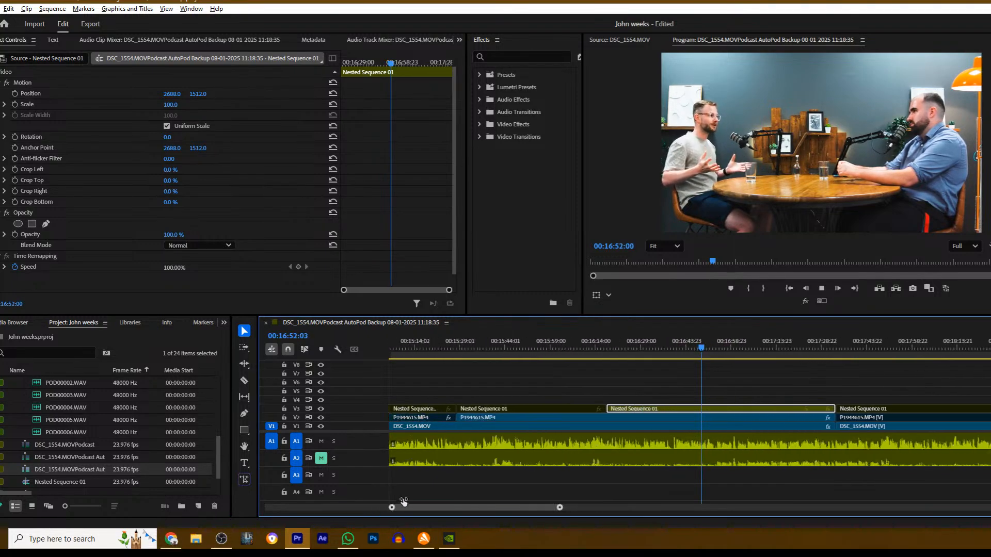
pyautogui.scroll(5, 399, 506)
pyautogui.click(693, 361)
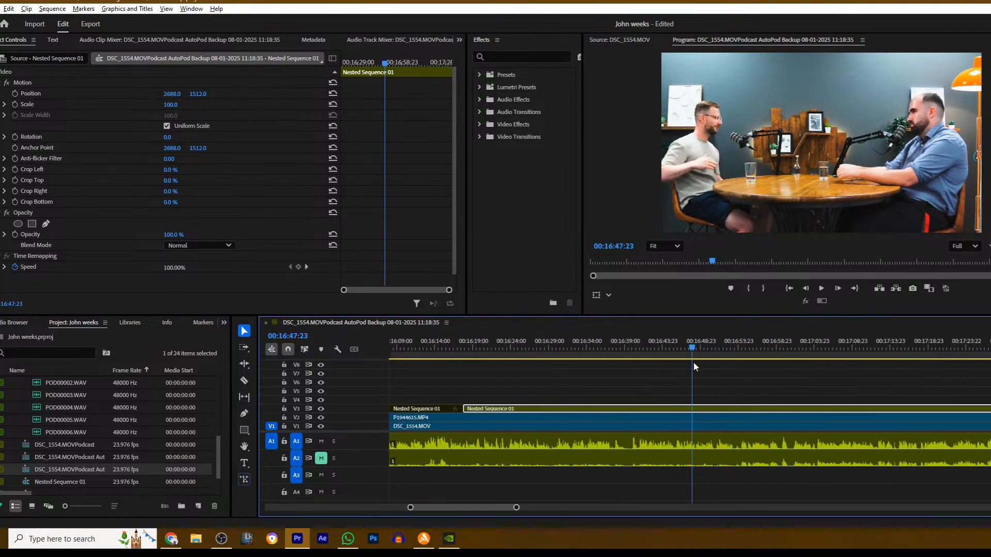
pyautogui.hotkey('ctrl', 'k')
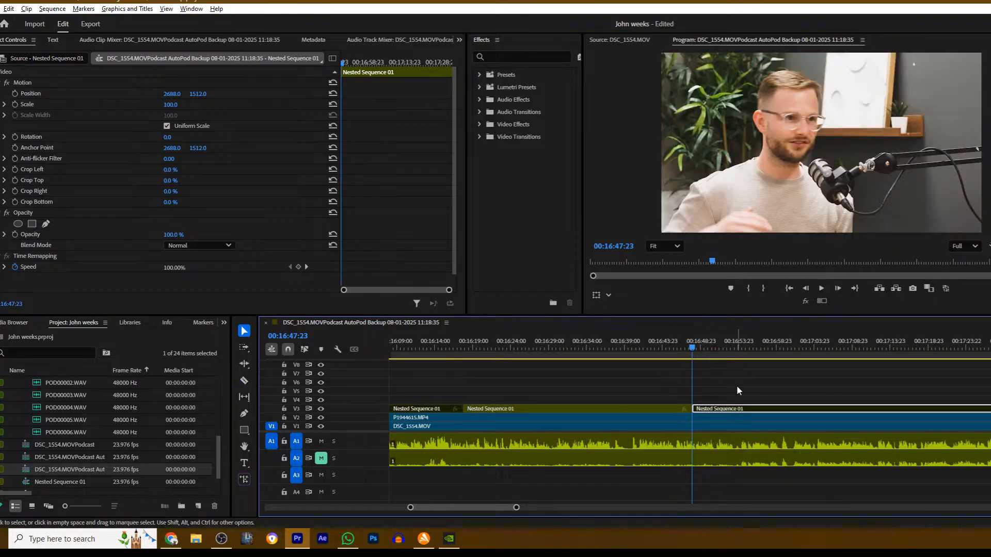
# - Split Nested Sequence 01 and P1944615.MP4 at 00:16:54:20 and disable the P1944615.MP4 section after the cut
pyautogui.press('space')
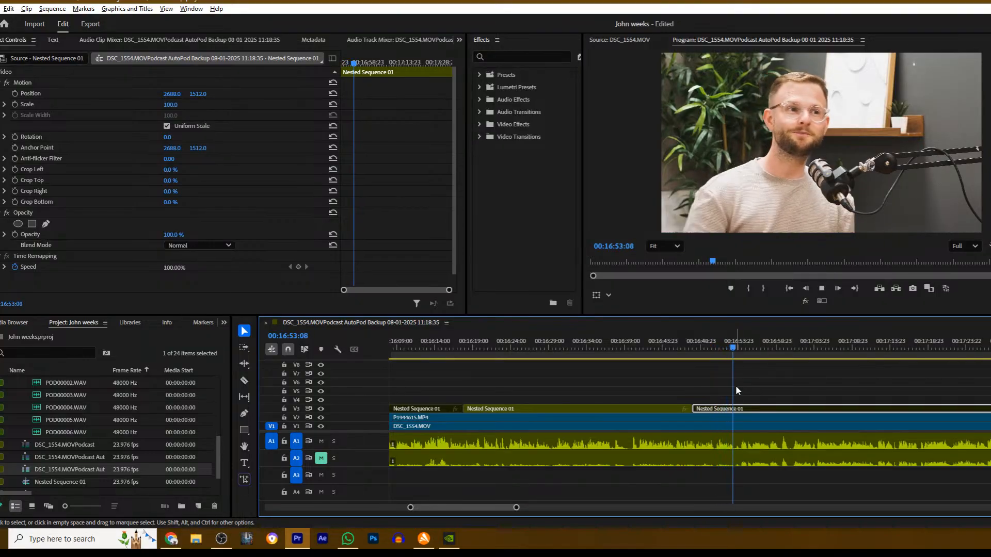
pyautogui.press('space')
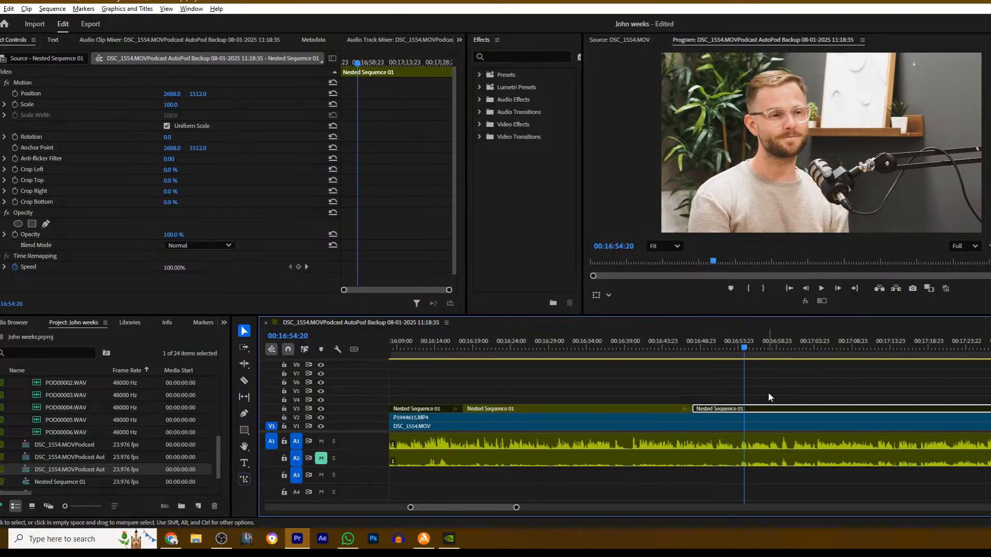
pyautogui.press('c')
pyautogui.click(745, 410)
pyautogui.press('v')
pyautogui.press('c')
pyautogui.click(745, 419)
pyautogui.press('v')
pyautogui.click(756, 418)
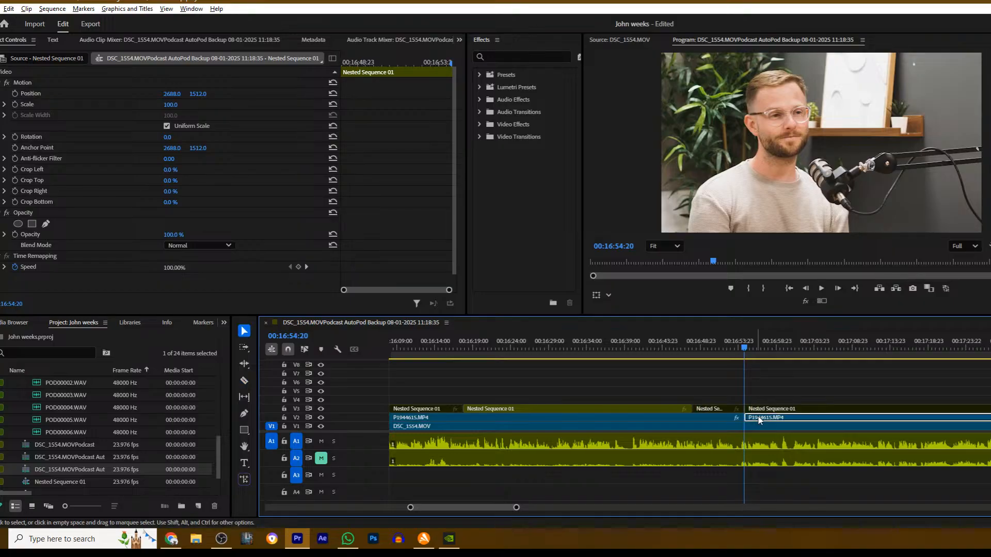
# - Play the DSC_1554.MOV close-up from 00:16:54:20 to about 00:17:44 to look for the next edit point
pyautogui.press('space')
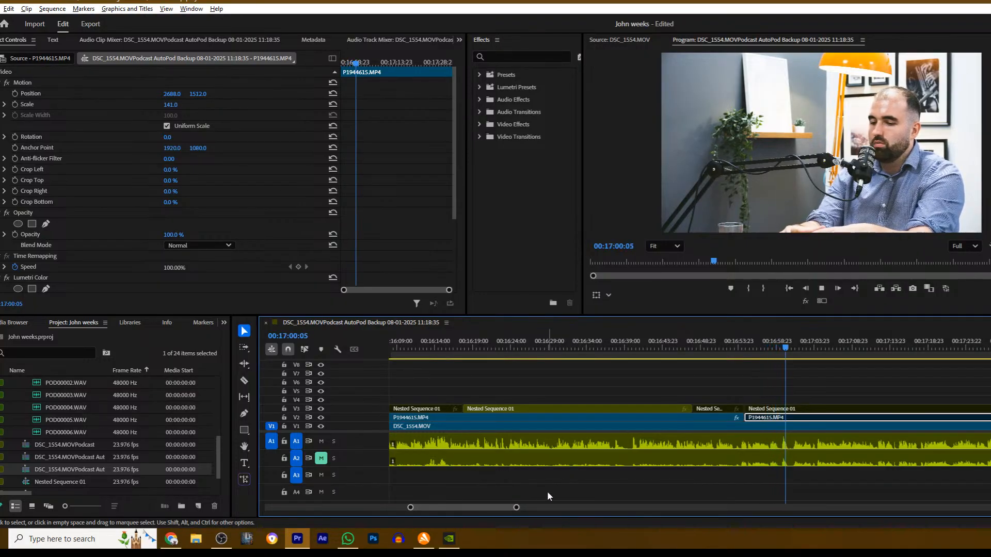
pyautogui.moveTo(518, 509); pyautogui.dragTo(569, 504)
pyautogui.click(663, 394)
pyautogui.scroll(-1, 653, 387)
pyautogui.scroll(-5, 614, 382)
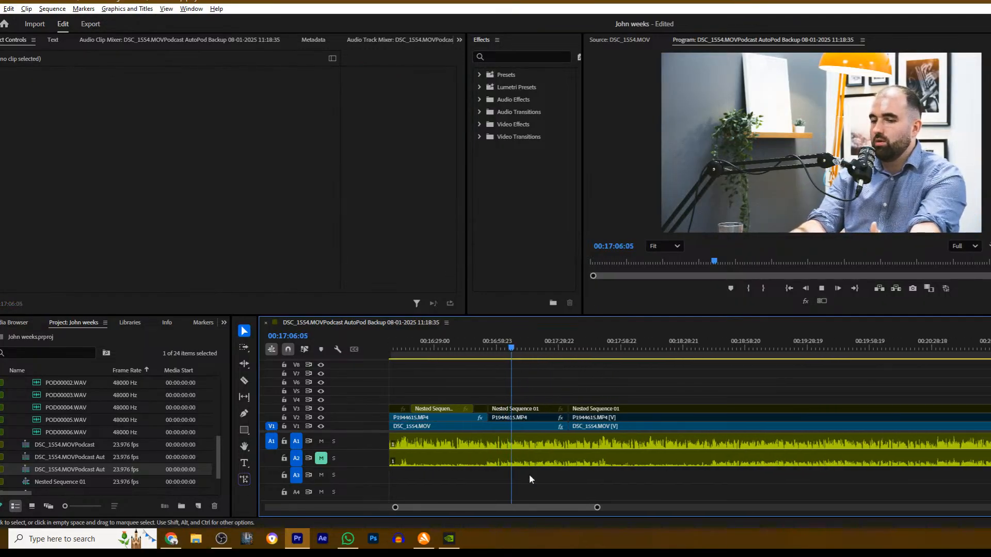
pyautogui.moveTo(597, 507); pyautogui.dragTo(551, 507)
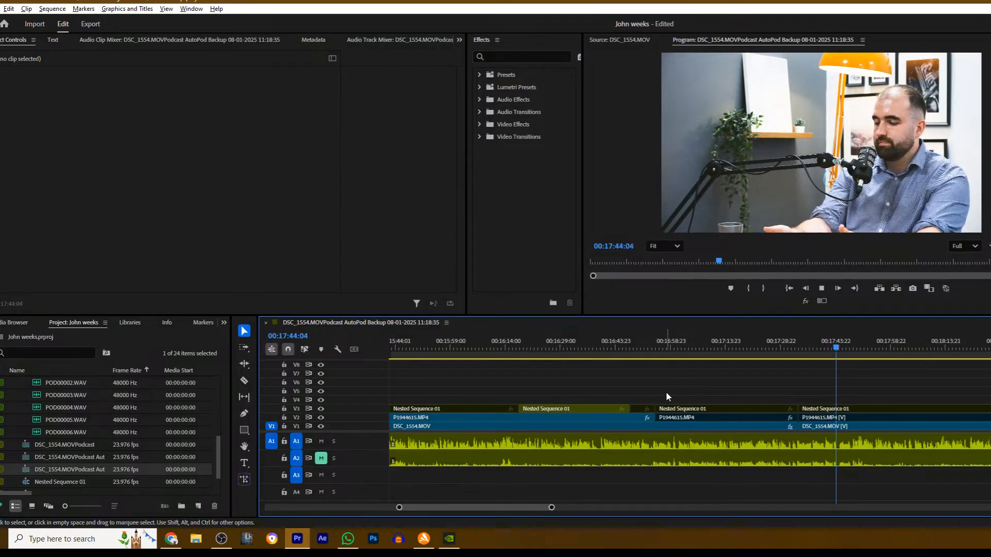
pyautogui.press('space')
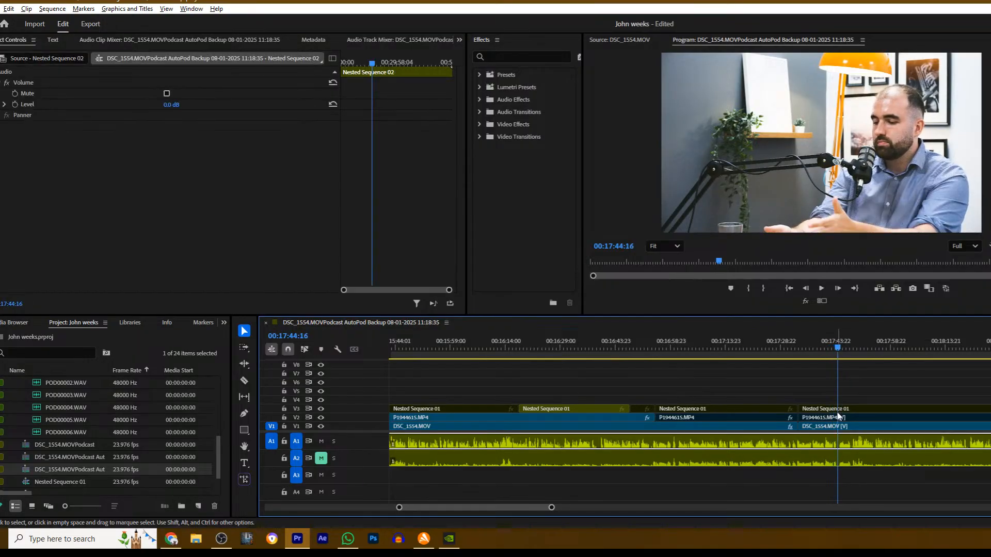
# - Cut out the video and audio on all tracks from about 00:17:44 to 00:17:45:04 and close the gap
pyautogui.moveTo(552, 508); pyautogui.dragTo(505, 510)
pyautogui.click(669, 354)
pyautogui.press('space')
pyautogui.press('space')
pyautogui.press('c')
pyautogui.keyDown('shift'); pyautogui.click(695, 415); pyautogui.keyUp('shift')
pyautogui.keyDown('shift'); pyautogui.click(712, 411); pyautogui.keyUp('shift')
pyautogui.press('v')
pyautogui.click(702, 443)
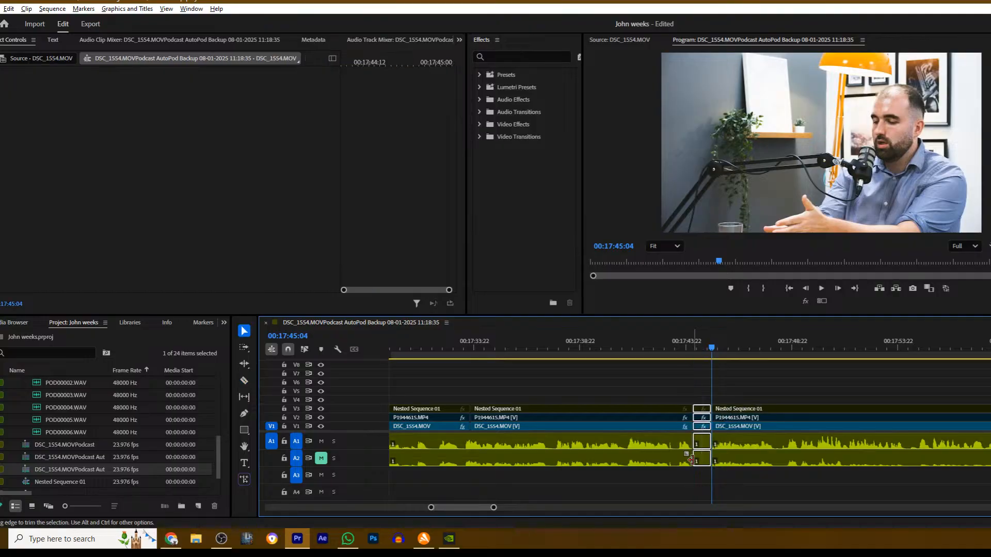
pyautogui.press('Delete')
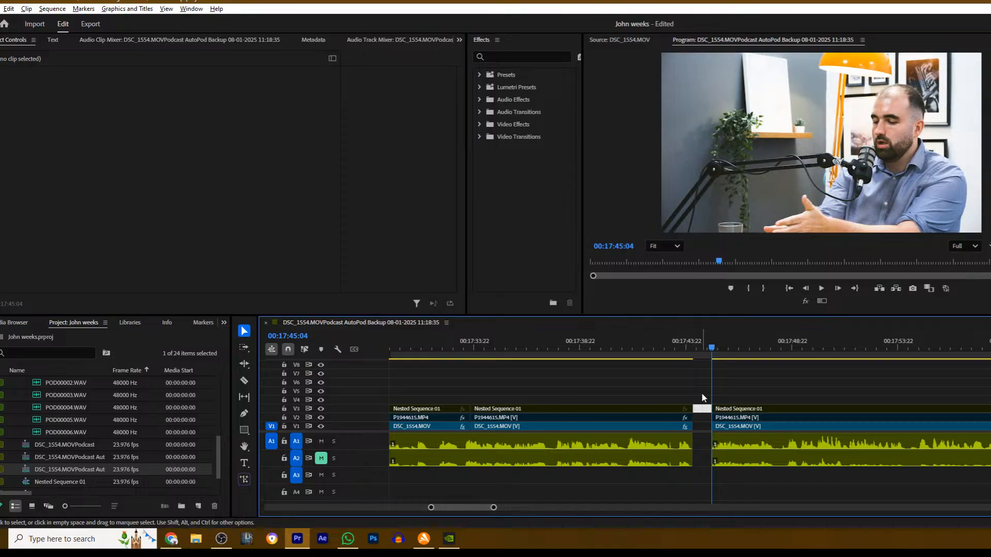
pyautogui.moveTo(728, 431); pyautogui.dragTo(706, 430)
# - Check playback across the closed gap at about 00:17:44 and enable the Nested Sequence 01 wide shot on V3 after it
pyautogui.click(686, 343)
pyautogui.press('space')
pyautogui.press('space')
pyautogui.click(705, 417)
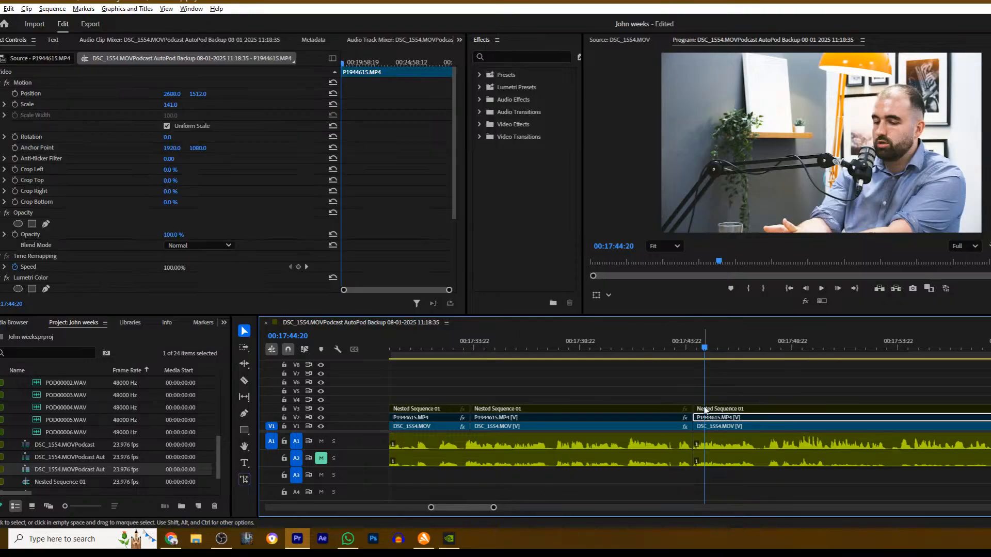
pyautogui.click(704, 409)
# - Play the edited podcast from the beginning of the sequence
pyautogui.moveTo(495, 508); pyautogui.dragTo(878, 484)
pyautogui.moveTo(596, 349); pyautogui.dragTo(309, 347)
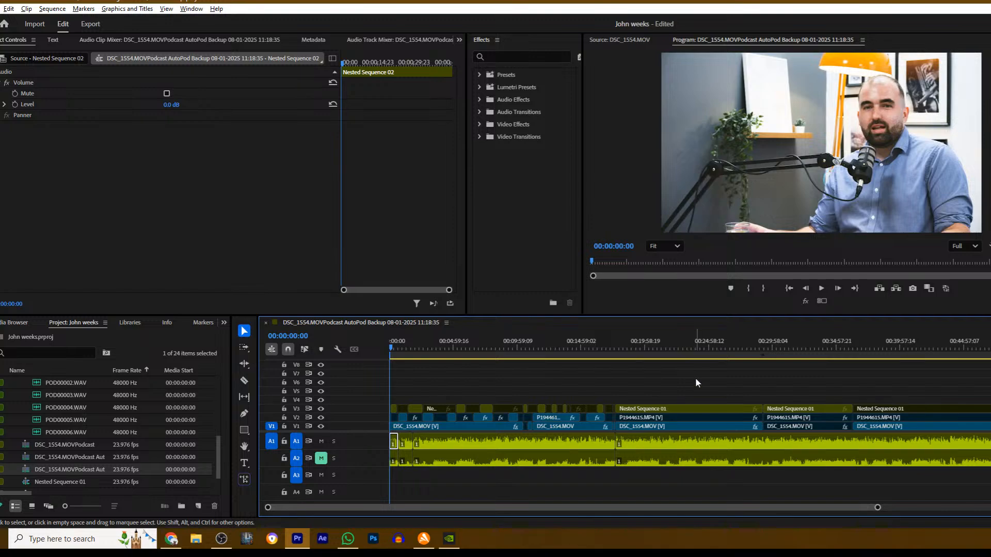
pyautogui.click(695, 382)
pyautogui.press('space')
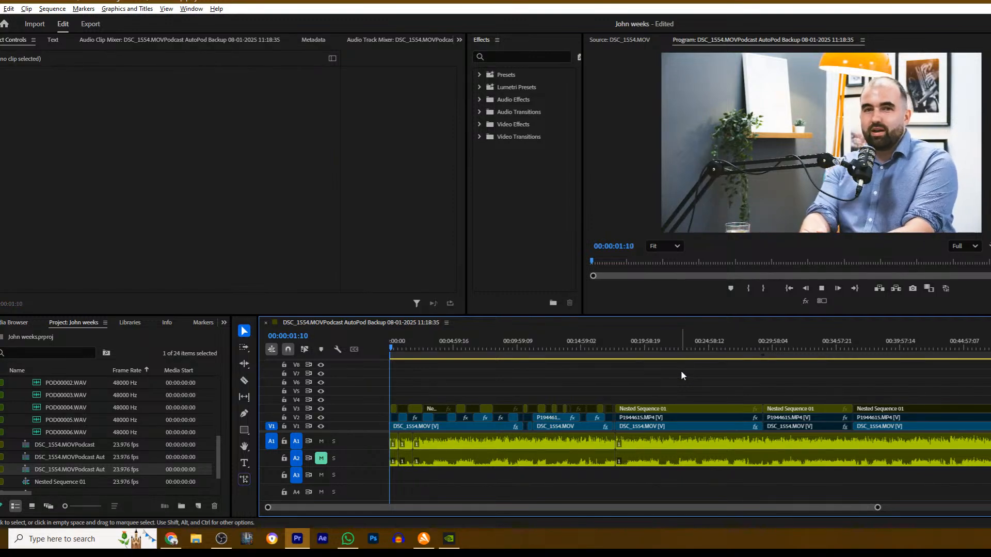
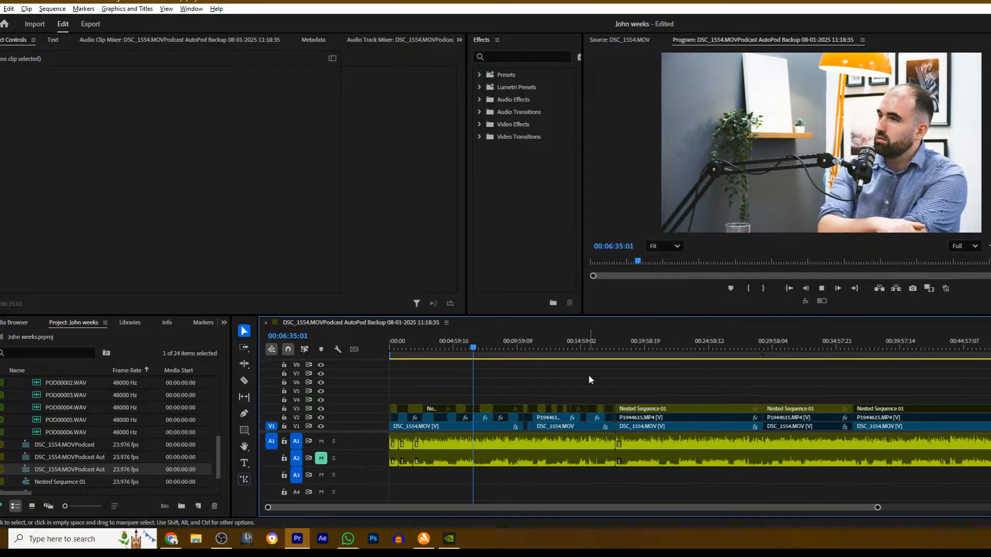
# - Play from about 00:17:20, cut Nested Sequence 01 on V3 at 00:17:51:20, and disable the wide shot after the cut
pyautogui.click(612, 349)
pyautogui.press('space')
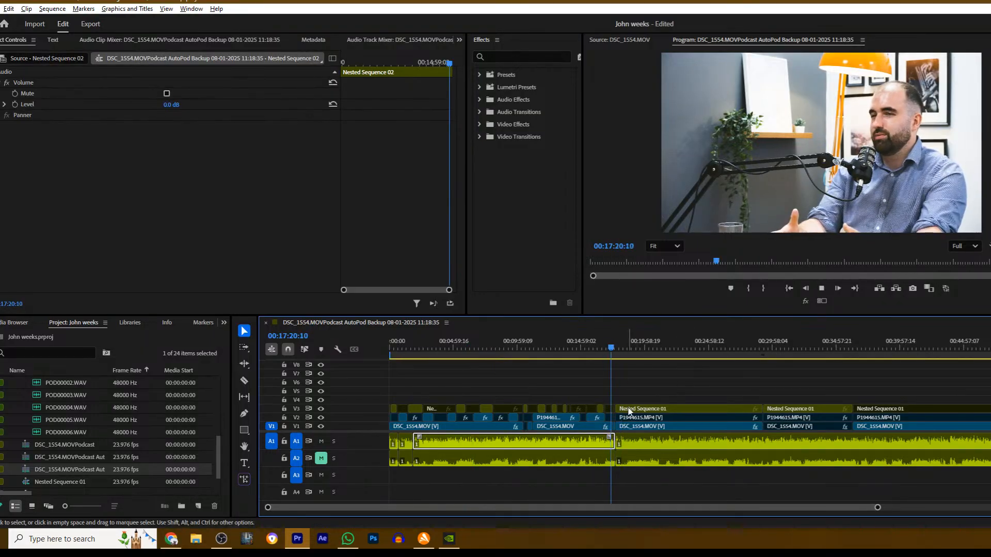
pyautogui.moveTo(877, 508); pyautogui.dragTo(646, 510)
pyautogui.scroll(-4, 685, 387)
pyautogui.scroll(-3, 640, 395)
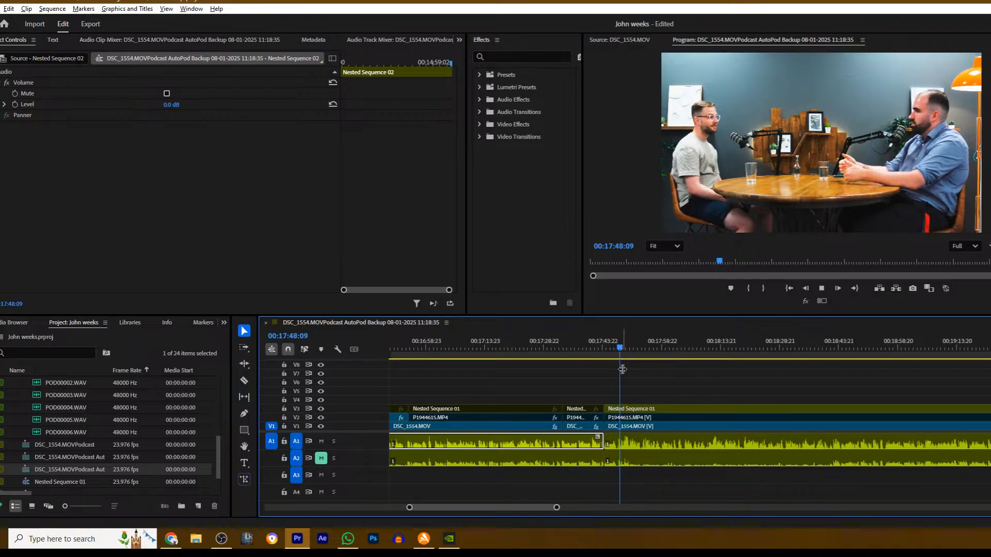
pyautogui.click(666, 383)
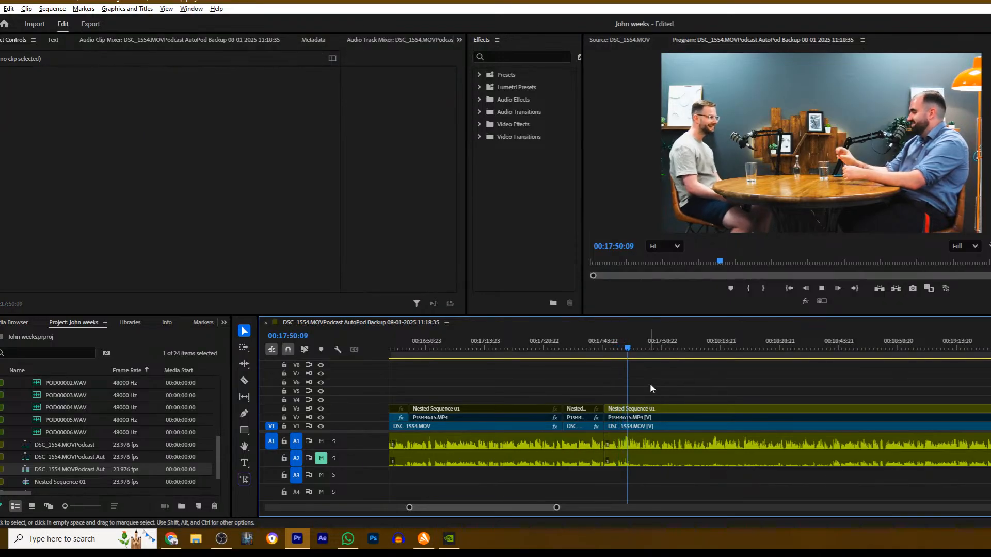
pyautogui.press('space')
pyautogui.press('c')
pyautogui.click(635, 409)
pyautogui.press('v')
pyautogui.click(652, 409)
pyautogui.hotkey('shift', 'e')
# - Cut P1944615.MP4 on V2 at 00:17:51:20 and enable the section after the cut for the other speaker's close-up
pyautogui.press('c')
pyautogui.click(635, 417)
pyautogui.press('v')
pyautogui.click(651, 418)
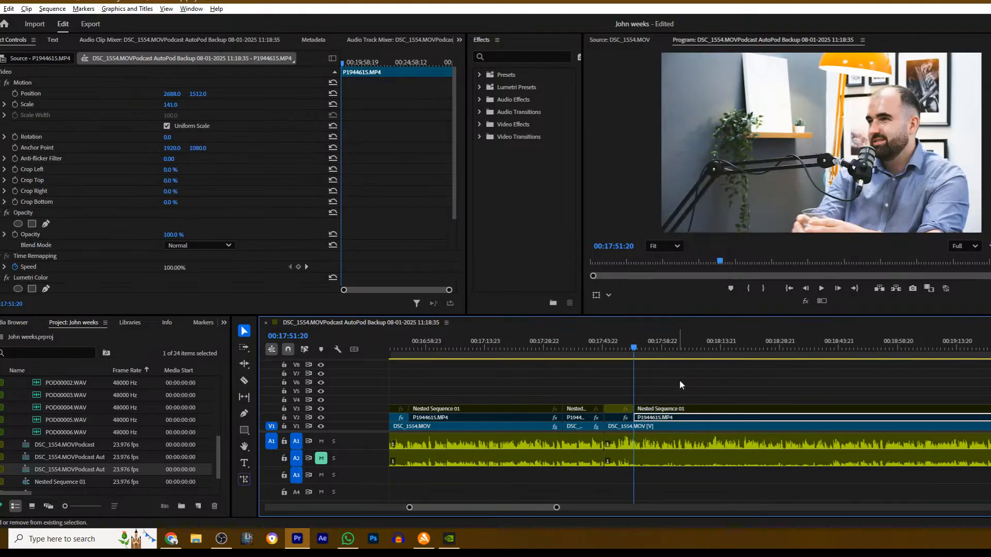
pyautogui.hotkey('shift', 'e')
# - Play on, cut P1944615.MP4 on V2 at 00:18:42:03, and disable the section after it to reveal the DSC_1554.MOV close-up
pyautogui.press('space')
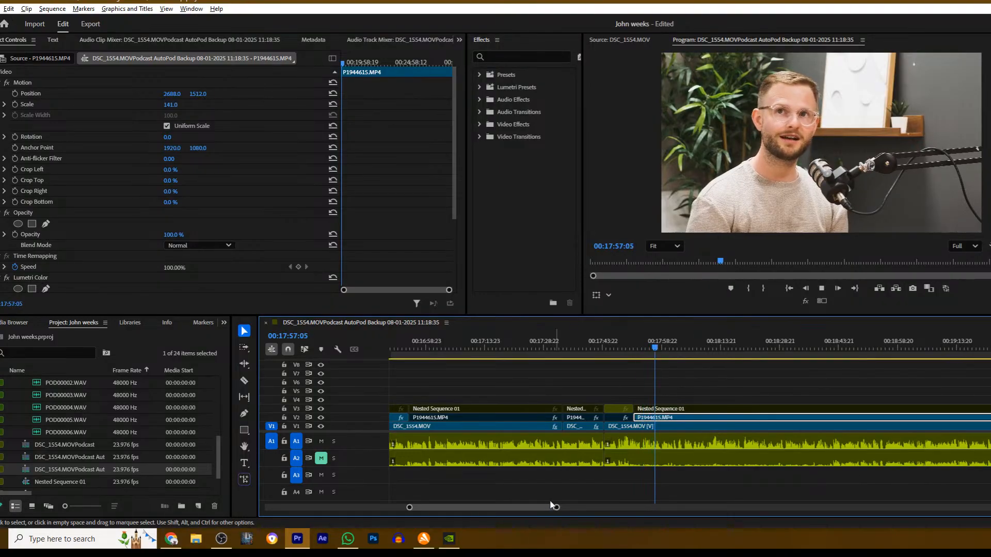
pyautogui.moveTo(556, 508); pyautogui.dragTo(648, 496)
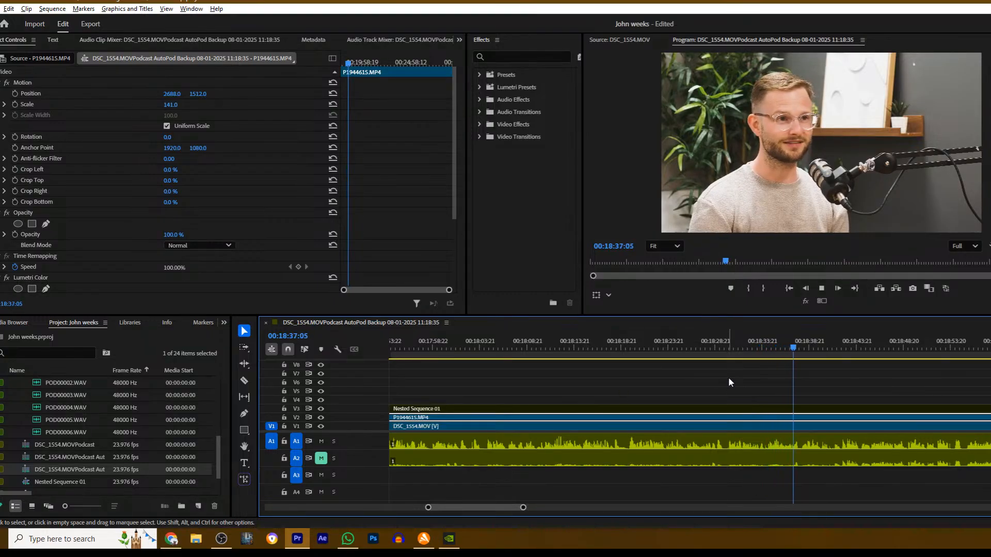
pyautogui.hscroll(5, 702, 370)
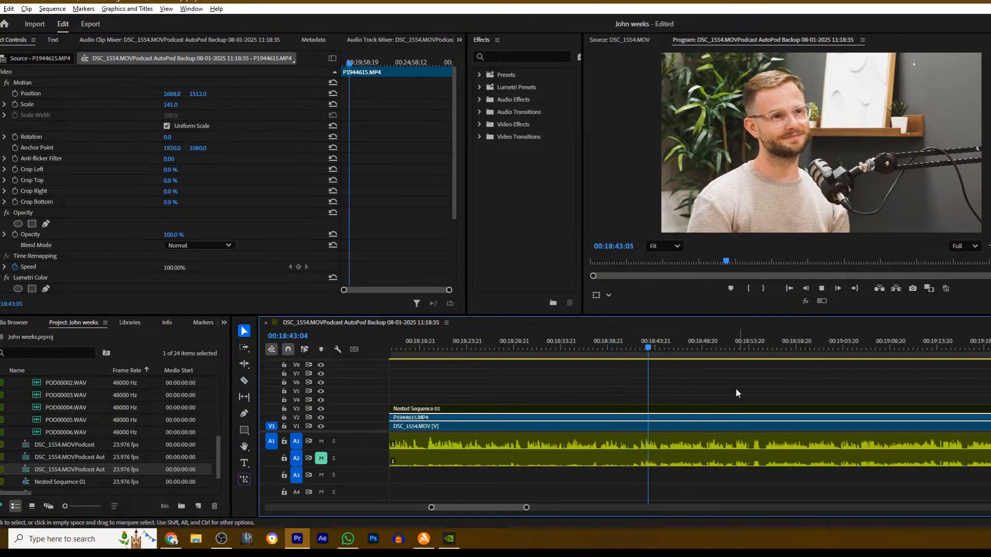
pyautogui.click(640, 343)
pyautogui.press('c')
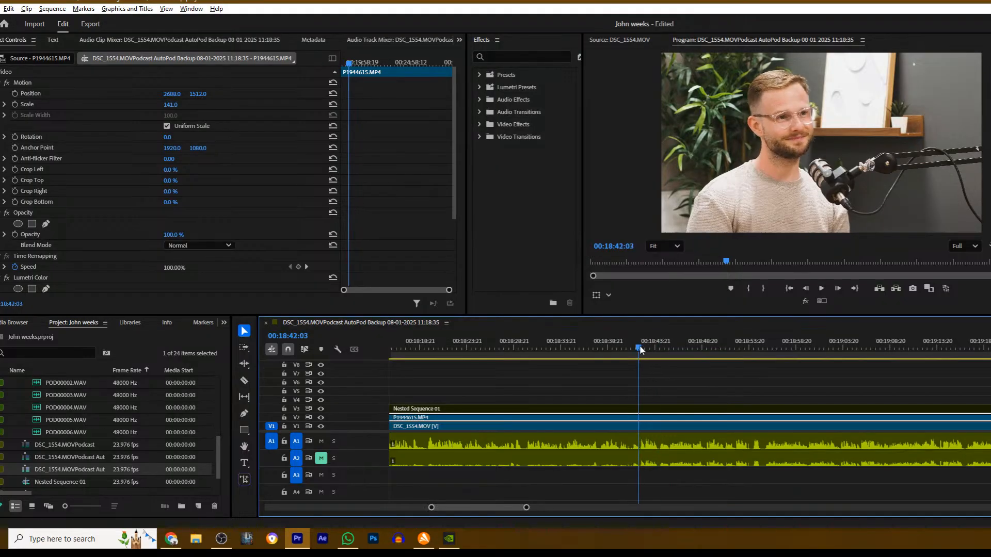
pyautogui.click(647, 413)
pyautogui.press('v')
pyautogui.click(652, 416)
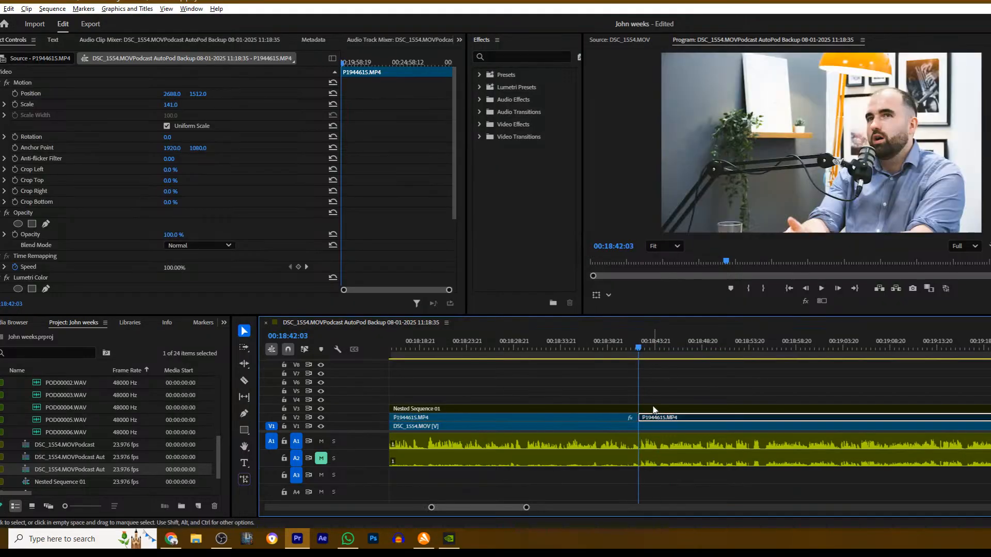
pyautogui.click(661, 376)
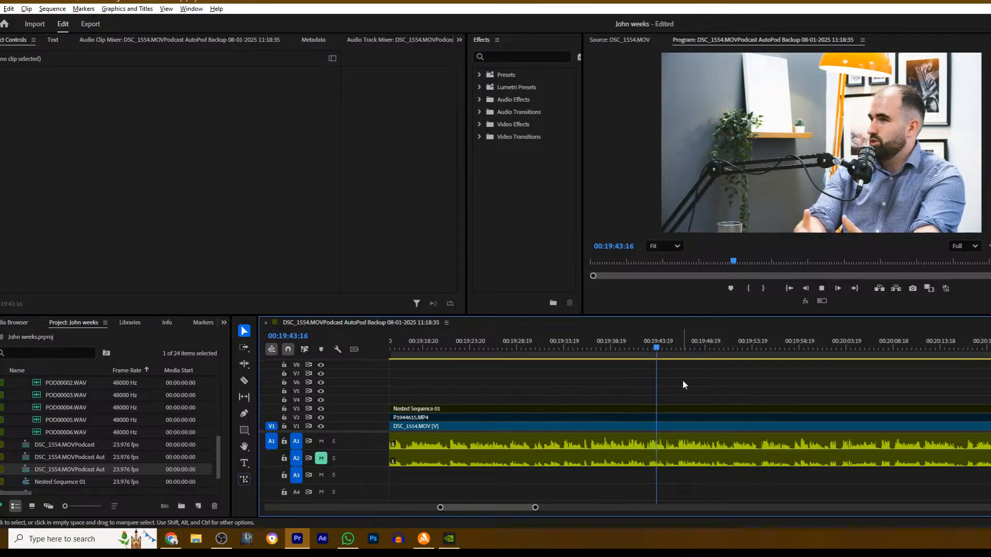
# - Cut Nested Sequence 01 on V3 at about 00:19:45 and enable the wide shot after the cut
pyautogui.scroll(-1, 684, 384)
pyautogui.press('space')
pyautogui.press('c')
pyautogui.click(657, 409)
pyautogui.press('v')
pyautogui.click(671, 409)
# - Play the wide shot, cut Nested Sequence 01 on V3 at 00:20:31:20, and disable the section after the cut
pyautogui.press('space')
pyautogui.moveTo(536, 508); pyautogui.dragTo(661, 495)
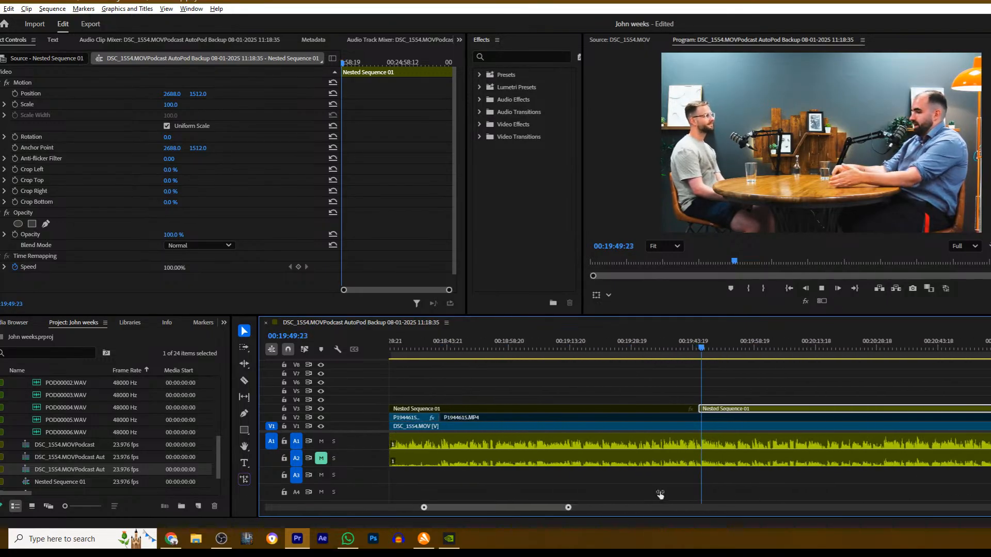
pyautogui.scroll(-5, 590, 394)
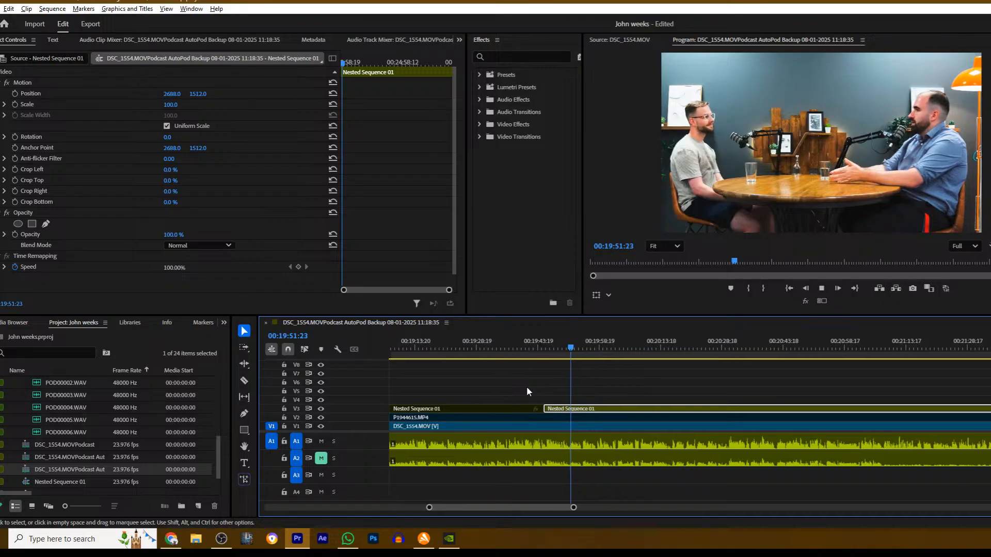
pyautogui.scroll(-1, 527, 387)
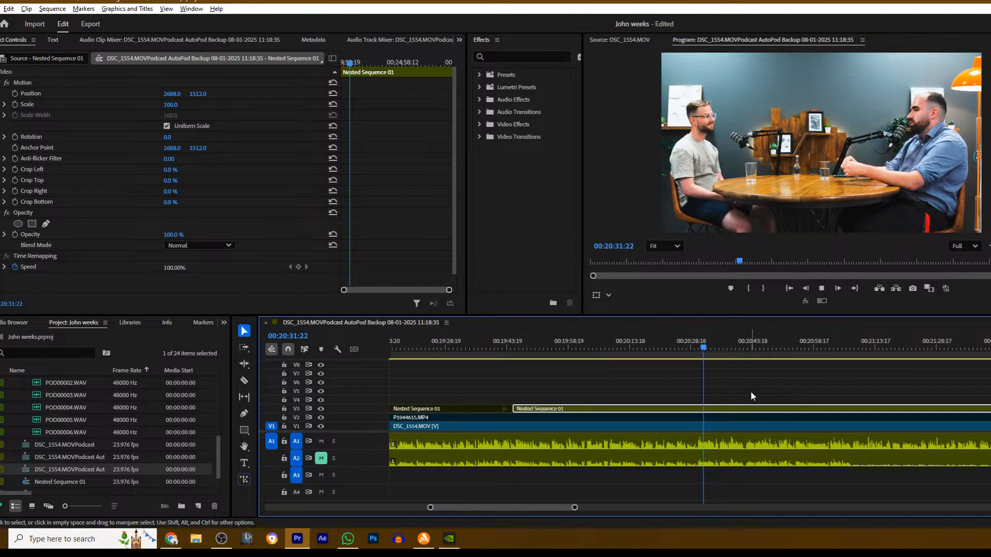
pyautogui.press('space')
pyautogui.press('c')
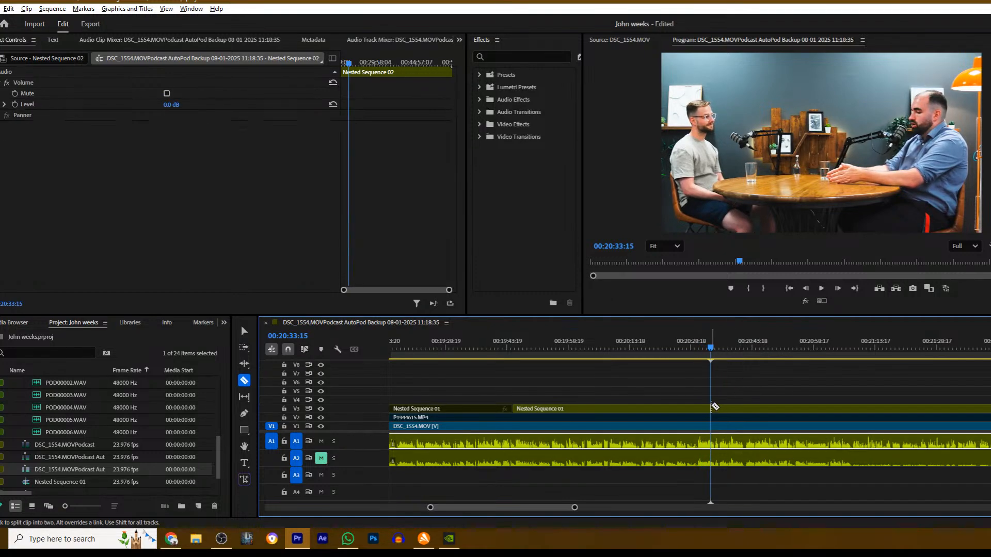
pyautogui.moveTo(711, 344); pyautogui.dragTo(703, 347)
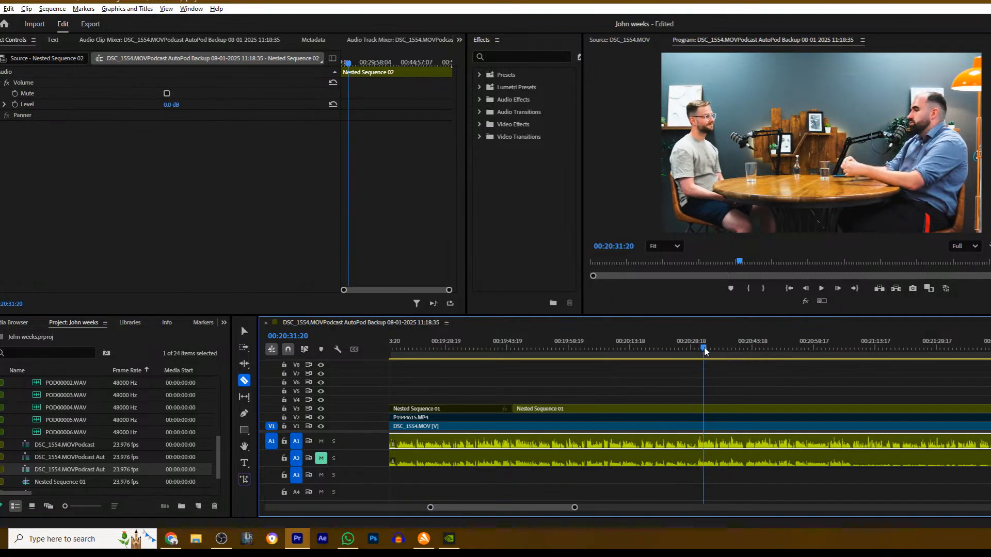
pyautogui.click(706, 408)
pyautogui.press('v')
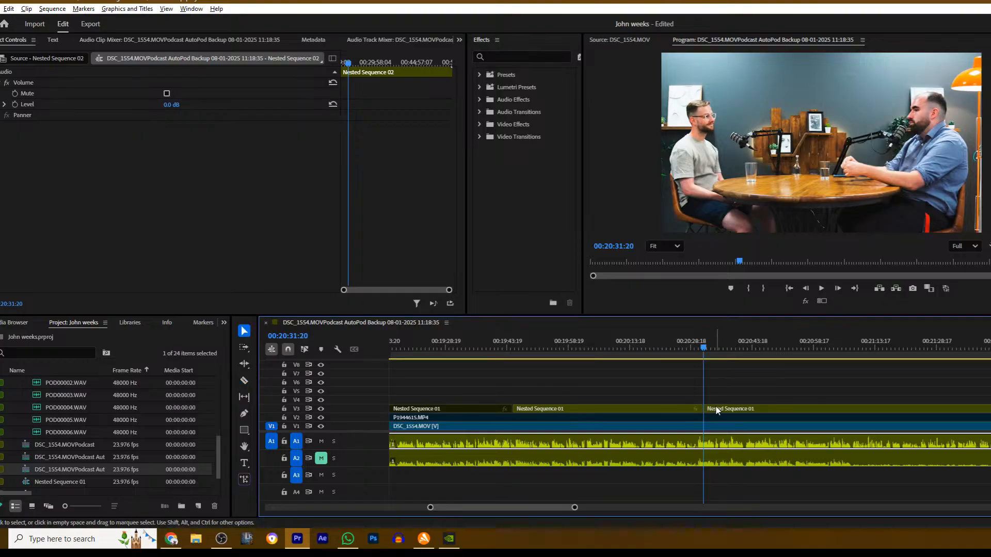
pyautogui.click(715, 408)
# - Play the DSC_1554.MOV close-up, cut Nested Sequence 01 on V3 at 00:21:08:09, and enable the section after the cut
pyautogui.press('space')
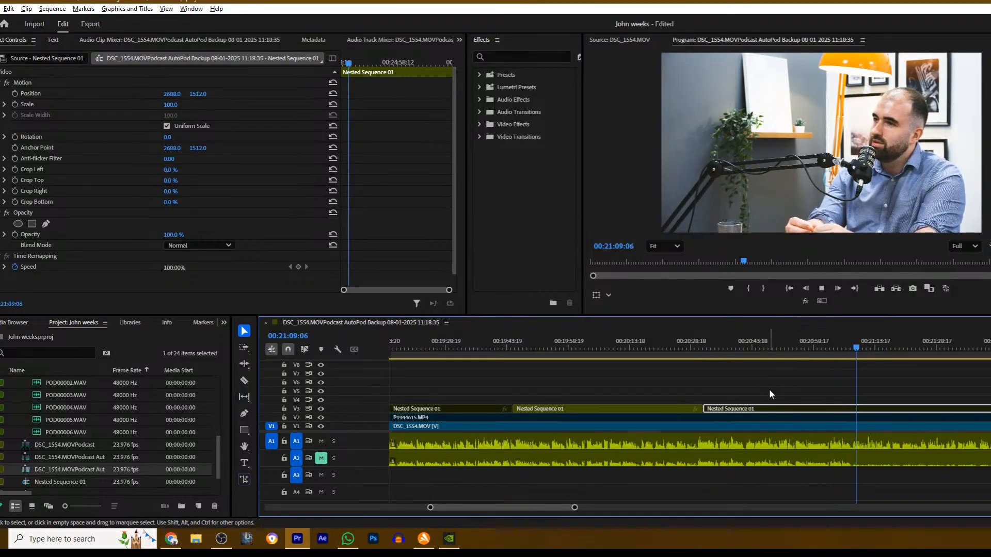
pyautogui.moveTo(864, 345); pyautogui.dragTo(854, 344)
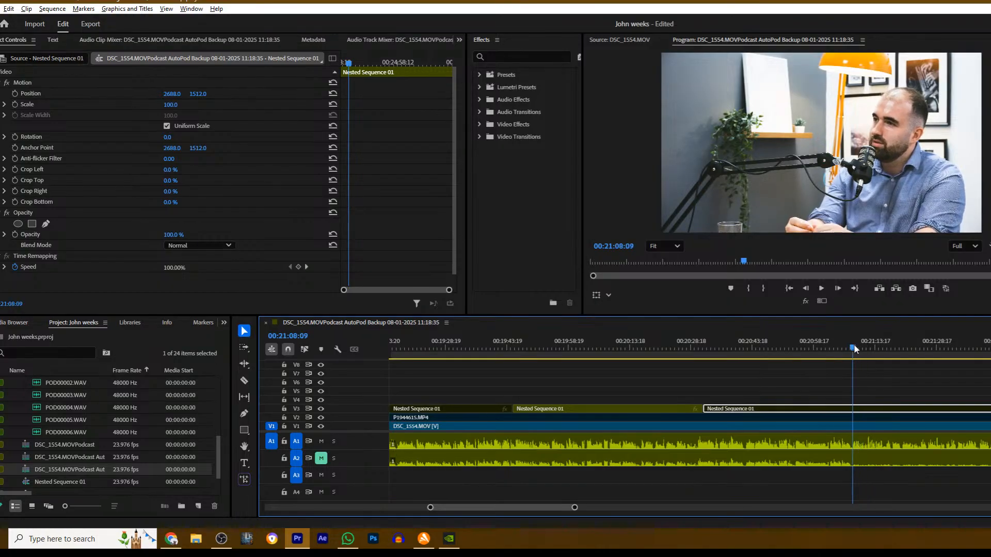
pyautogui.press('c')
pyautogui.click(854, 409)
pyautogui.press('v')
pyautogui.click(876, 408)
pyautogui.hotkey('shift', 'e')
# - Play on, cut Nested Sequence 01 on V3 at 00:21:23:10, and disable the wide shot after the cut
pyautogui.press('space')
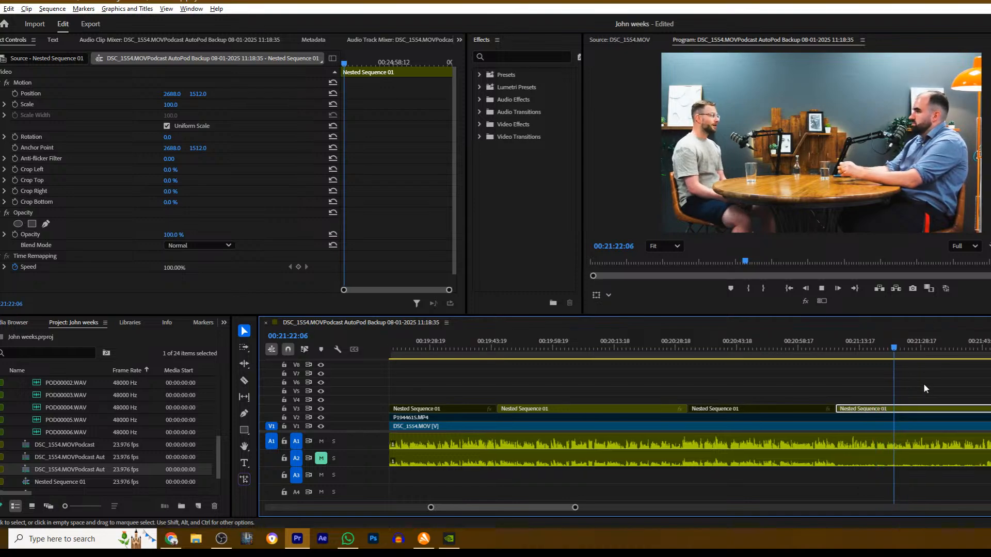
pyautogui.press('space')
pyautogui.press('c')
pyautogui.click(807, 409)
pyautogui.press('v')
pyautogui.click(820, 409)
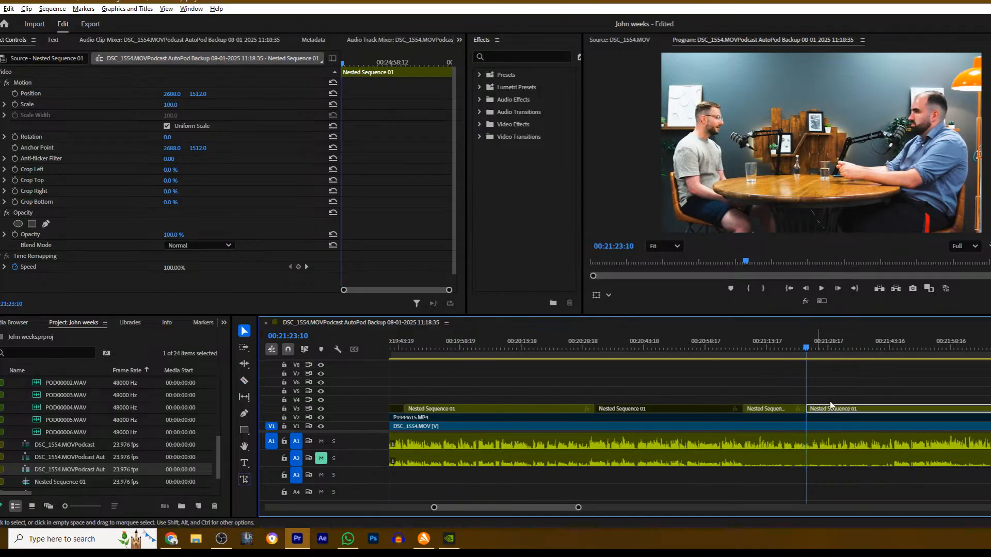
pyautogui.hotkey('shift', 'e')
# - Cut P1944615.MP4 on V2 at 00:21:23:10 and enable the close-up after the cut
pyautogui.press('c')
pyautogui.click(808, 417)
pyautogui.press('v')
pyautogui.click(822, 418)
pyautogui.hotkey('shift', 'e')
# - Play the P1944615.MP4 close-up, cut the clip on V2 at about 00:21:45, and disable the section after the cut
pyautogui.press('space')
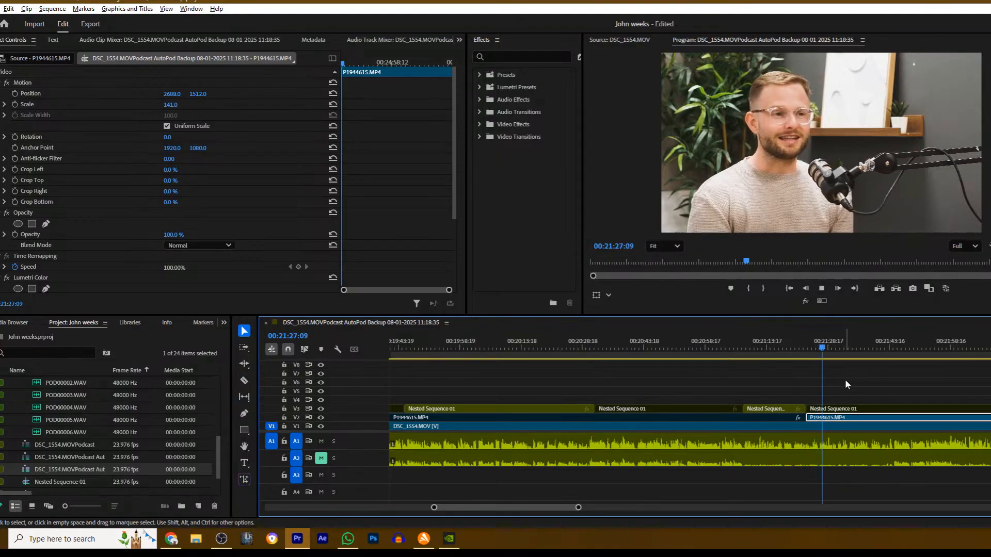
pyautogui.scroll(-1, 845, 385)
pyautogui.moveTo(581, 507); pyautogui.dragTo(593, 508)
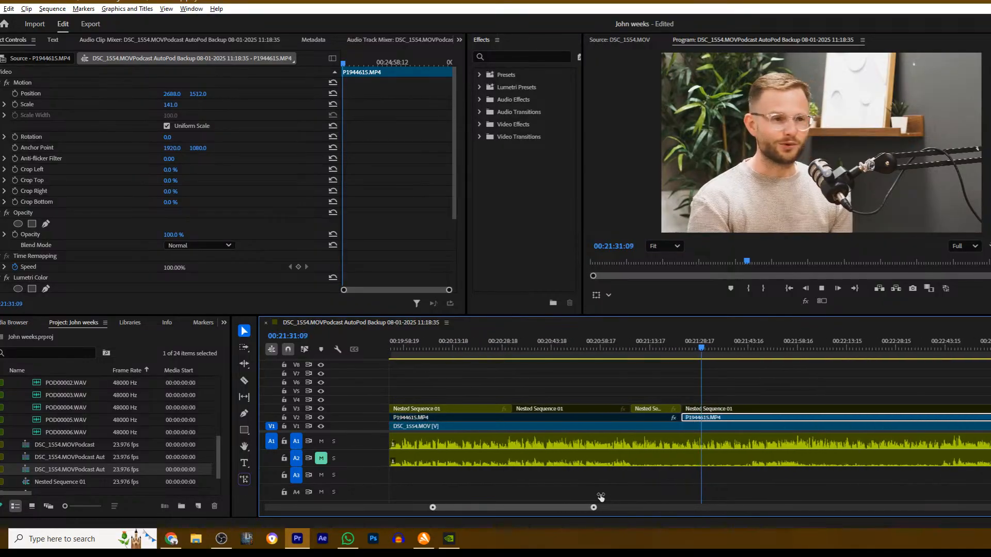
pyautogui.scroll(-3, 589, 386)
pyautogui.scroll(-3, 537, 386)
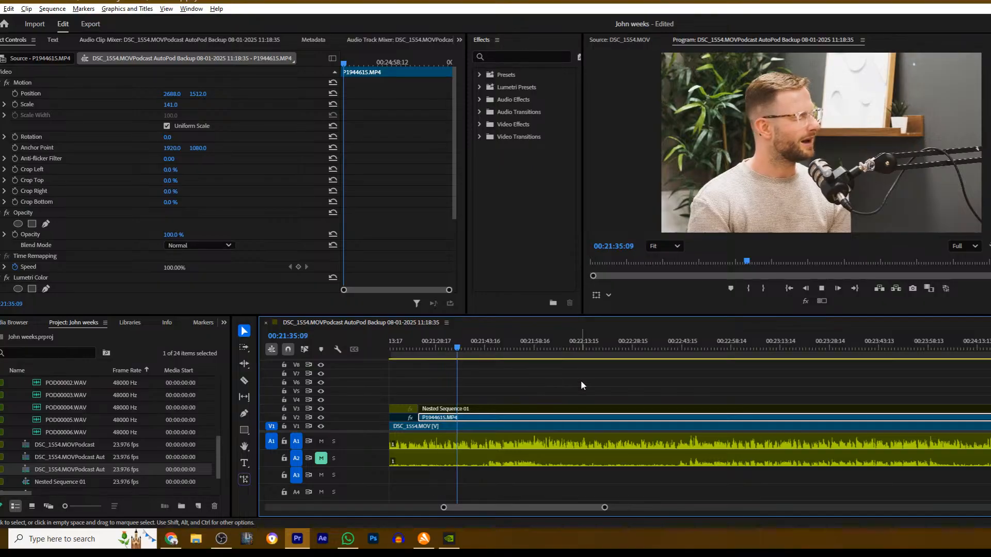
pyautogui.scroll(-1, 579, 385)
pyautogui.scroll(1, 564, 392)
pyautogui.scroll(1, 562, 394)
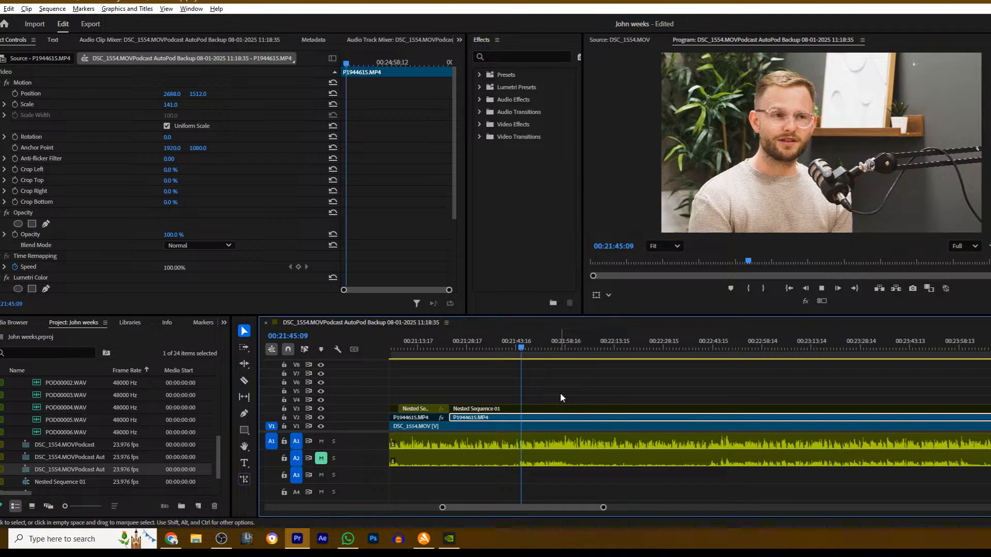
pyautogui.moveTo(527, 347); pyautogui.dragTo(520, 350)
pyautogui.press('c')
pyautogui.click(523, 419)
pyautogui.press('v')
# - Play on, cut P1944615.MP4 on V2 at 00:21:59:12, and enable the close-up after the cut
pyautogui.press('space')
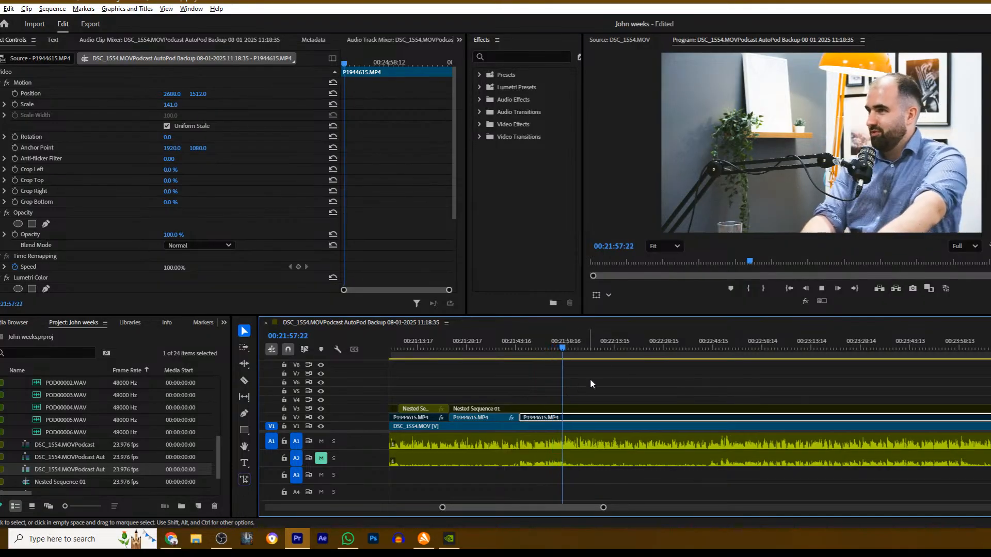
pyautogui.click(583, 385)
pyautogui.press('space')
pyautogui.press('c')
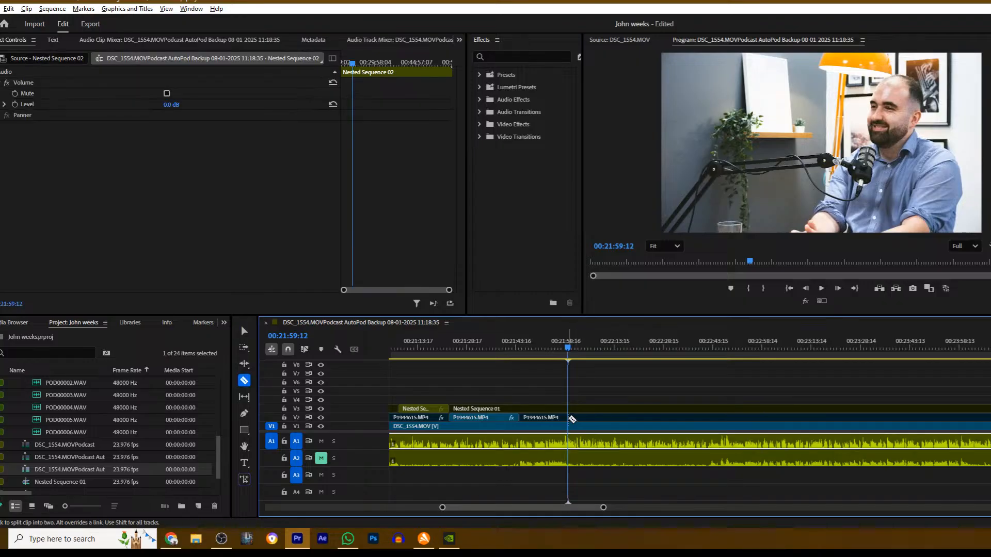
pyautogui.click(569, 419)
pyautogui.press('v')
pyautogui.click(588, 418)
pyautogui.hotkey('shift', 'e')
# - Play the P1944615.MP4 close-up, cut the clip on V2 at 00:22:22:07, and disable the section after the cut
pyautogui.press('space')
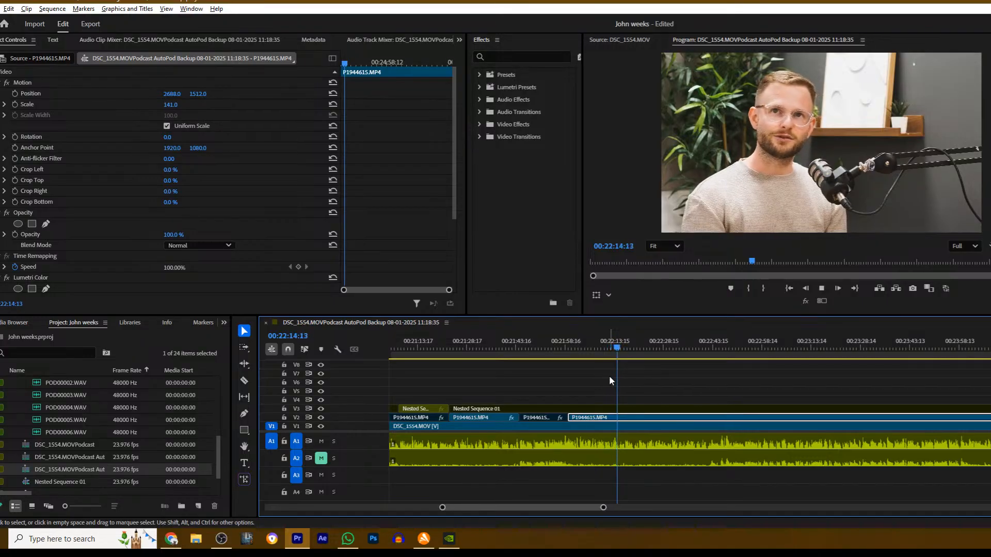
pyautogui.click(653, 380)
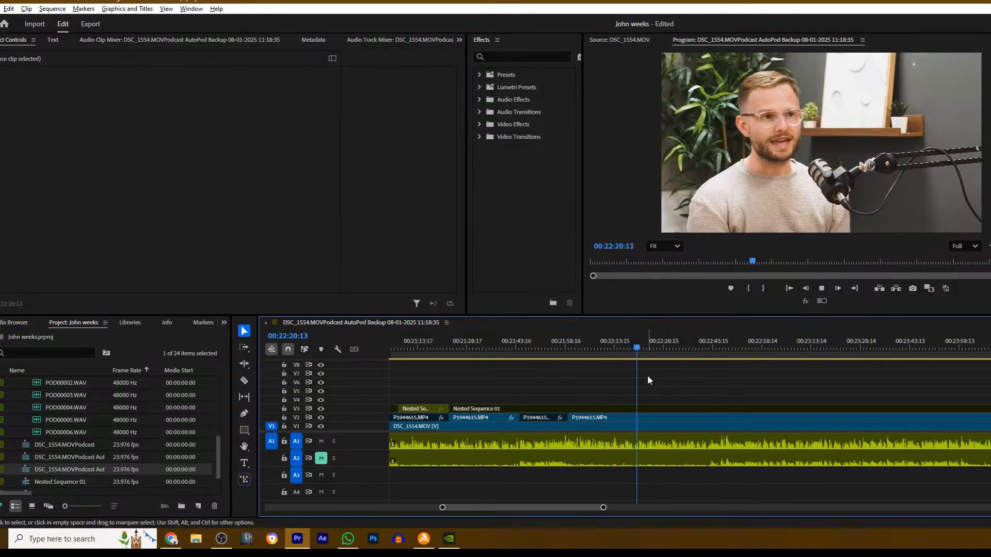
pyautogui.press('space')
pyautogui.press('c')
pyautogui.click(643, 419)
pyautogui.press('v')
pyautogui.click(653, 417)
pyautogui.hotkey('shift', 'e')
# - Cut Nested Sequence 01 on V3 at 00:22:22:07 and enable the wide shot after the cut
pyautogui.press('c')
pyautogui.click(643, 410)
pyautogui.click(661, 409)
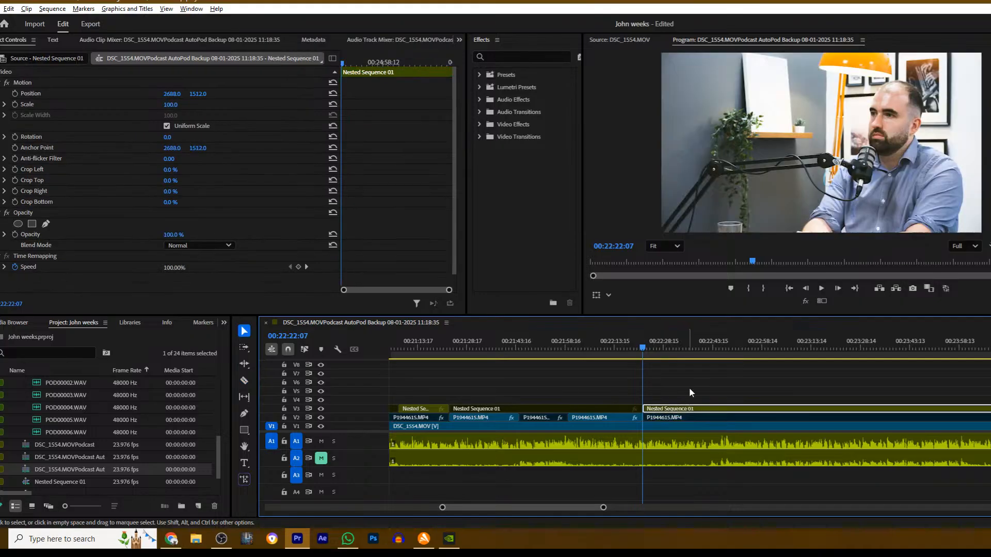
# - Play the wide shot, cut Nested Sequence 01 on V3 at about 00:22:50, and disable the section after the cut
pyautogui.press('space')
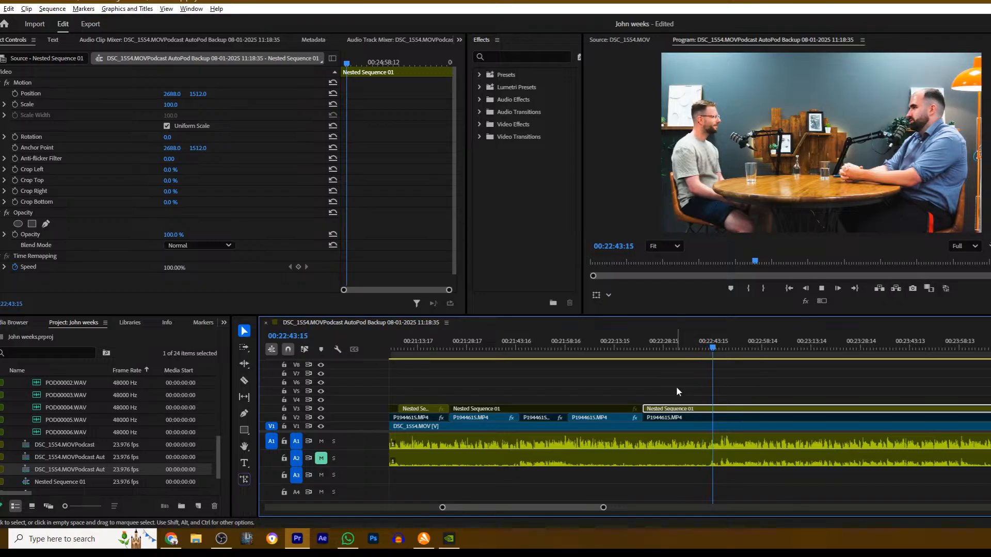
pyautogui.click(736, 379)
pyautogui.scroll(-3, 727, 383)
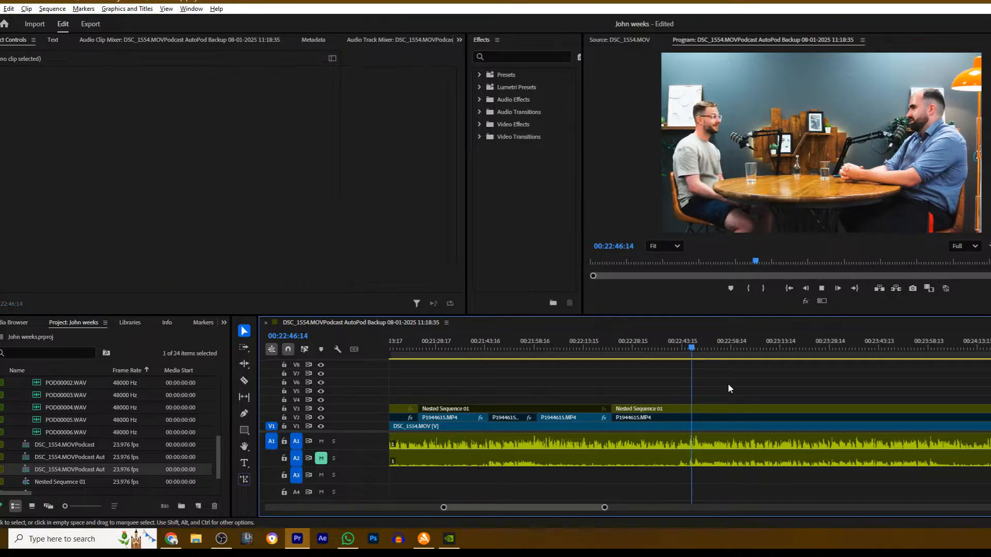
pyautogui.press('space')
pyautogui.press('c')
pyautogui.click(642, 410)
pyautogui.press('v')
pyautogui.click(645, 411)
pyautogui.hotkey('shift', 'e')
# - Play the DSC_1554.MOV close-up, cut Nested Sequence 01 on V3 at about 00:24:04, and enable the wide shot after it
pyautogui.press('space')
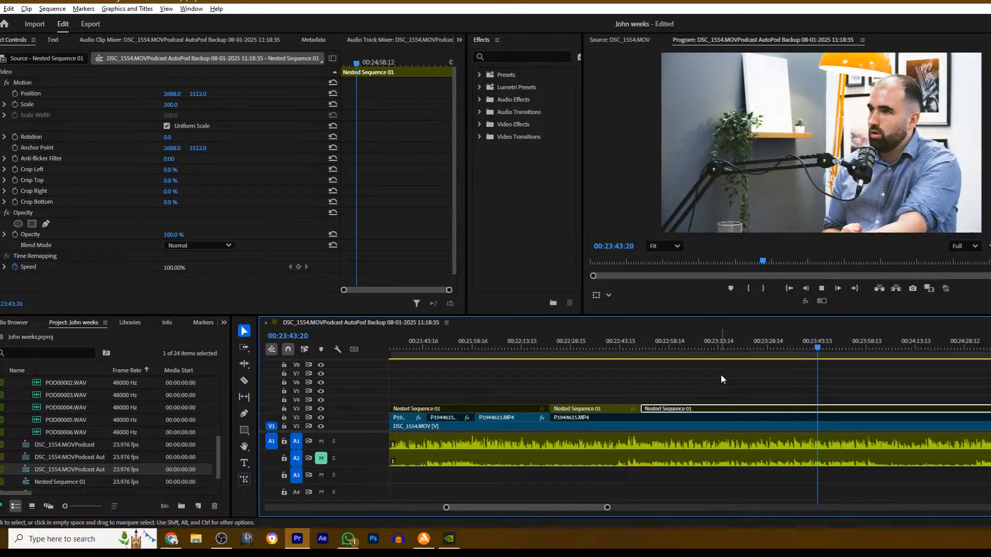
pyautogui.scroll(-3, 805, 380)
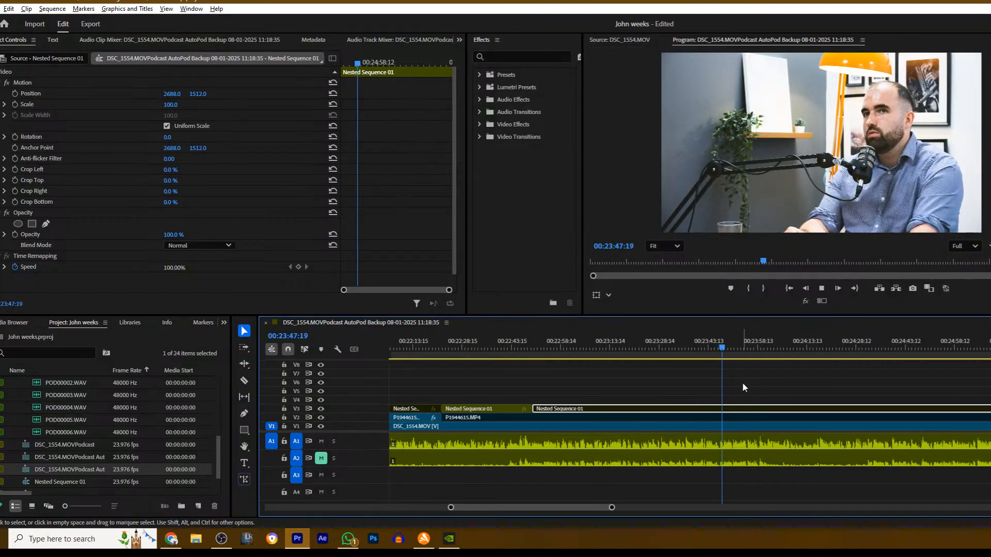
pyautogui.click(771, 389)
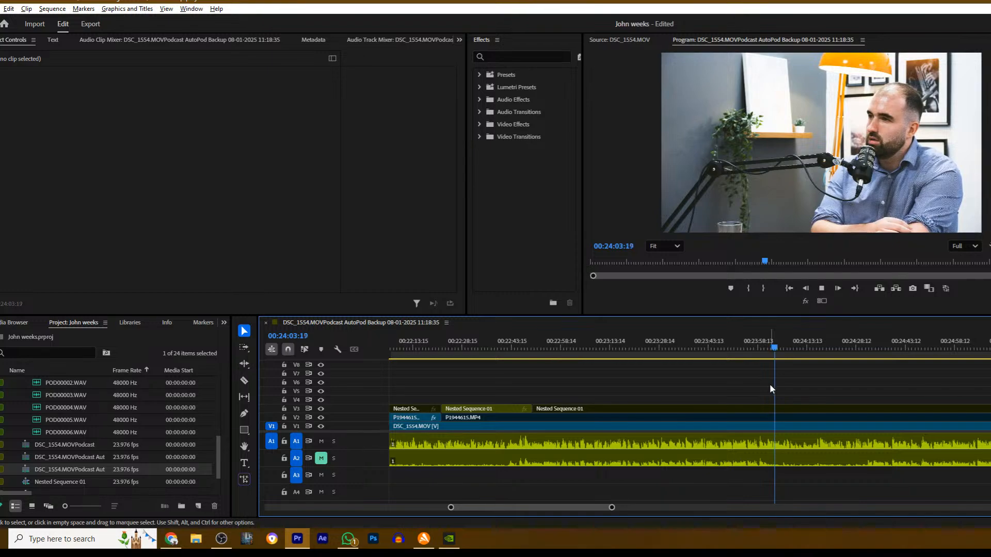
pyautogui.press('space')
pyautogui.press('c')
pyautogui.click(777, 409)
pyautogui.press('v')
pyautogui.click(804, 409)
pyautogui.press('space')
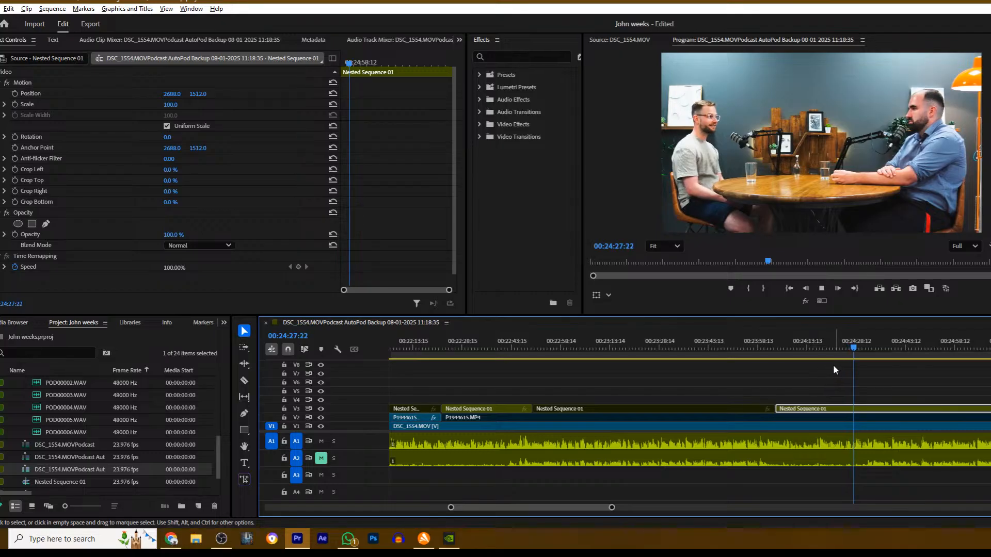
# - Cut Nested Sequence 01 on V3 at about 00:24:33 and disable the section after the cut
pyautogui.moveTo(613, 508); pyautogui.dragTo(731, 500)
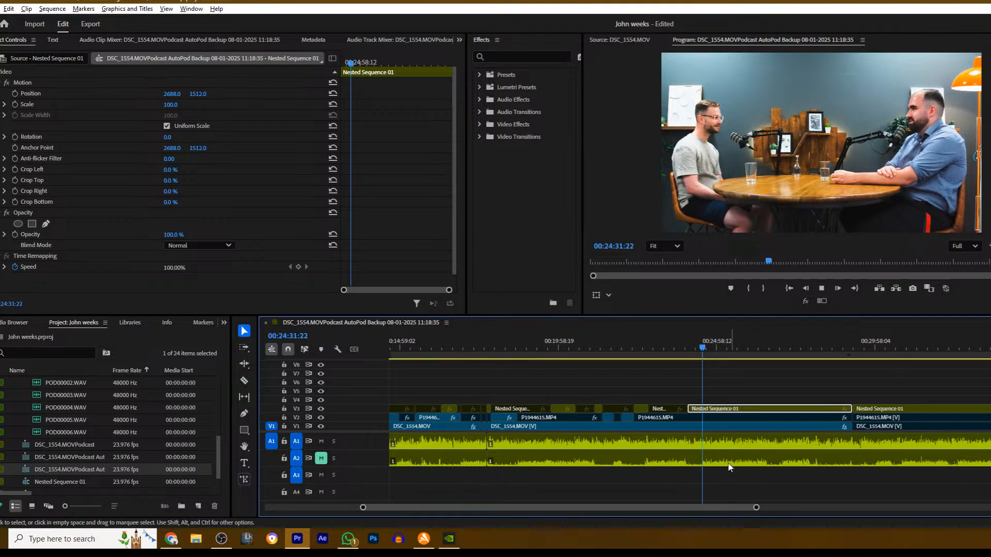
pyautogui.click(711, 381)
pyautogui.click(720, 409)
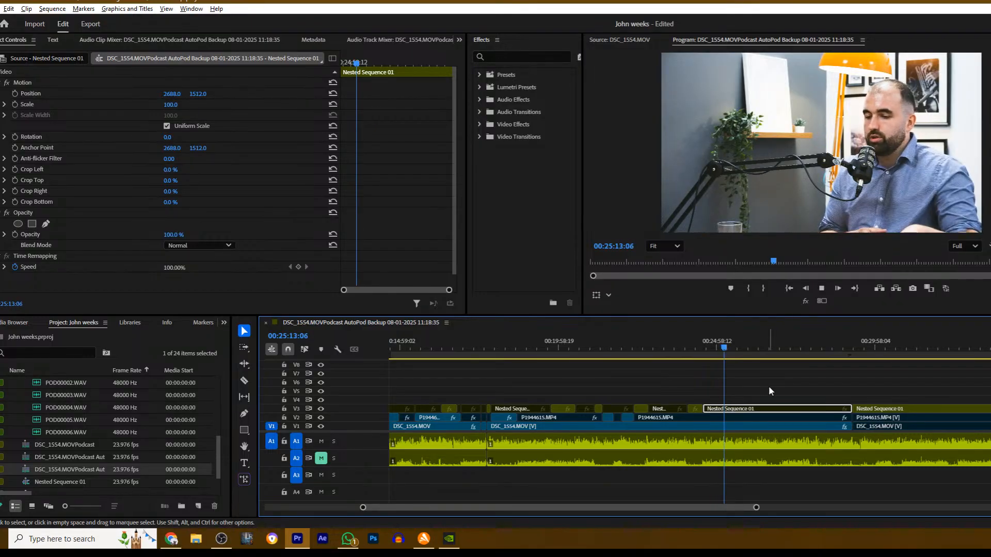
# - Play the DSC_1554.MOV close-up, cut Nested Sequence 01 on V3 at about 00:25:23, and enable the wide shot after the cut
pyautogui.click(750, 376)
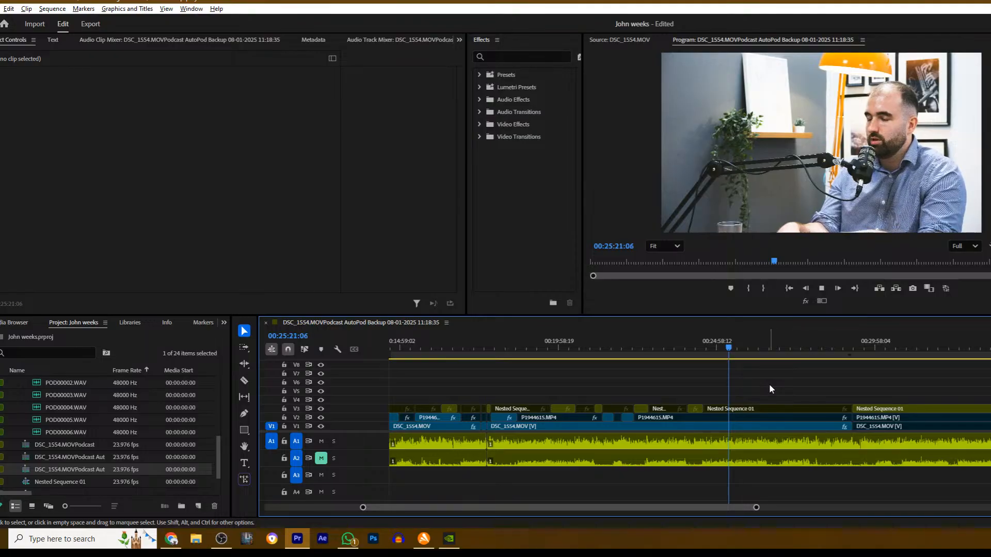
pyautogui.press('c')
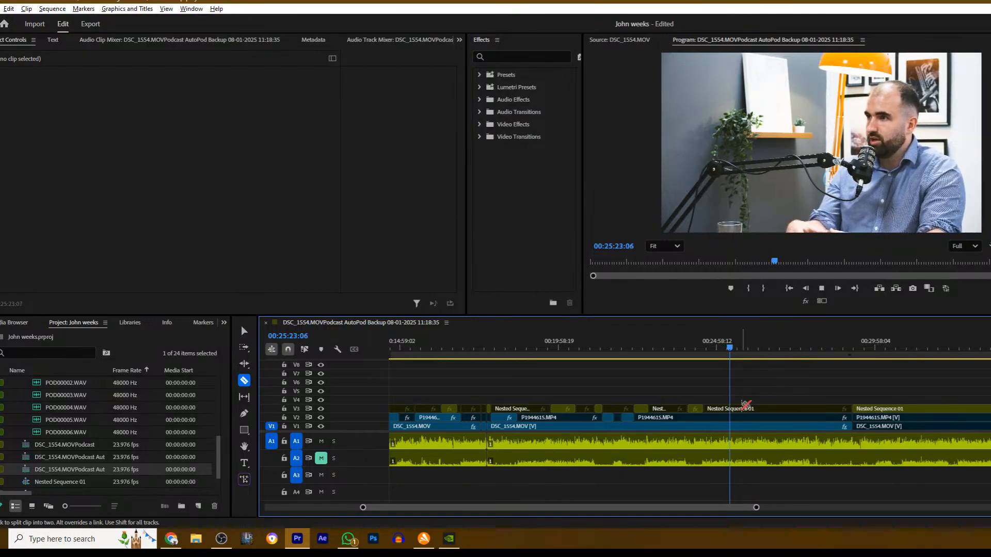
pyautogui.click(730, 409)
pyautogui.press('v')
pyautogui.click(766, 409)
pyautogui.press('space')
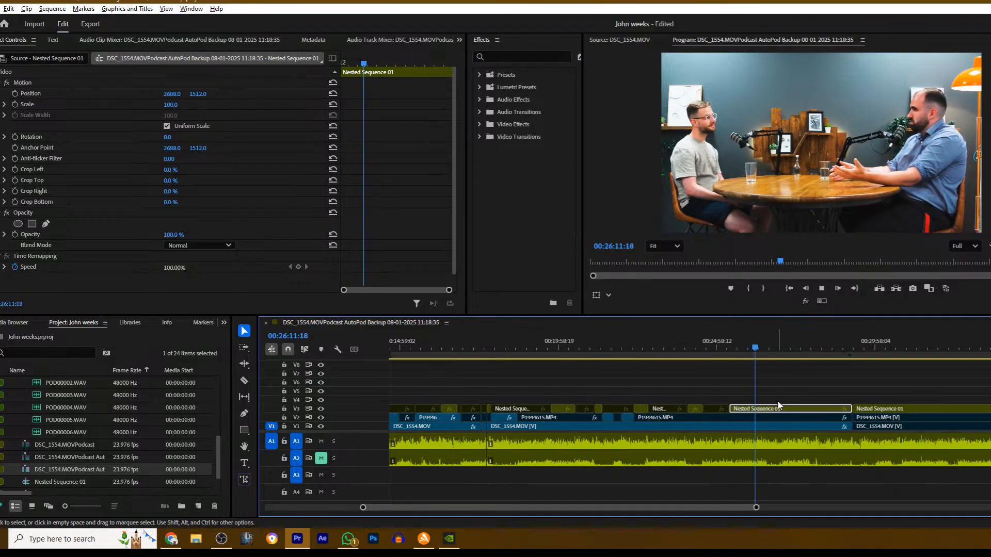
# - Cut Nested Sequence 01 on V3 at about 00:26:13 and disable the wide shot after the cut
pyautogui.press('space')
pyautogui.press('c')
pyautogui.click(756, 409)
pyautogui.press('v')
pyautogui.click(759, 409)
pyautogui.press('space')
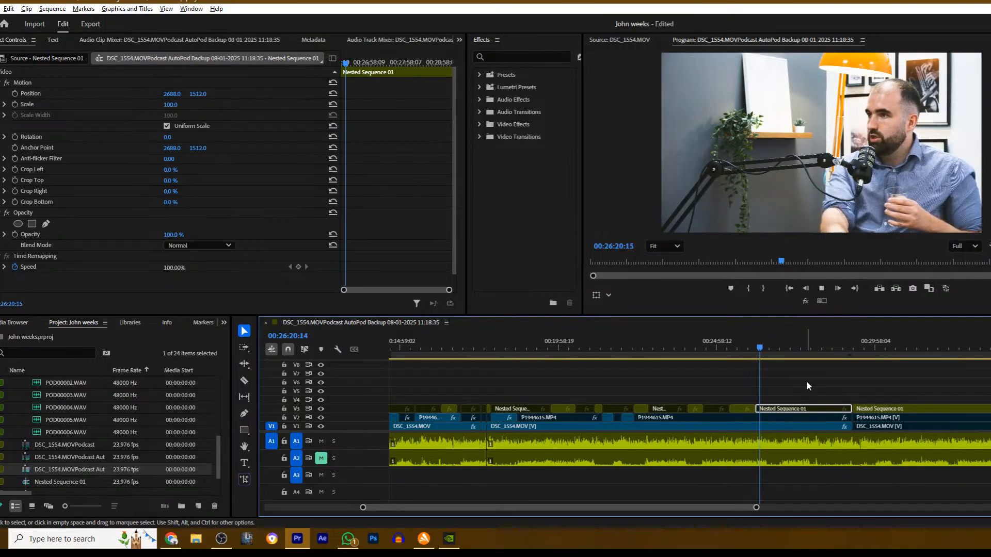
# - Cut P1944615.MP4 on V2 at 00:26:37:08 and enable the close-up after the cut
pyautogui.click(805, 385)
pyautogui.scroll(-6, 779, 383)
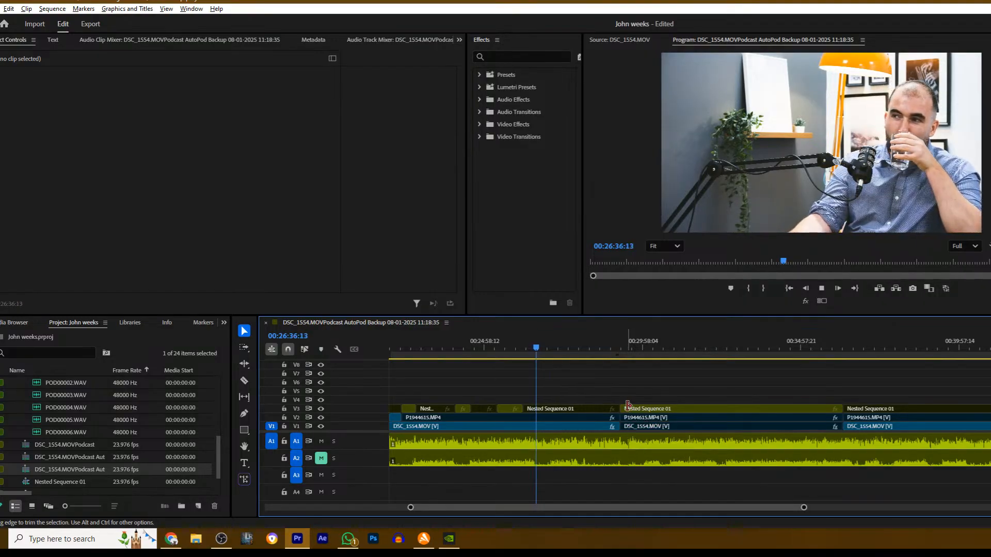
pyautogui.click(535, 413)
pyautogui.press('c')
pyautogui.click(535, 416)
pyautogui.press('v')
pyautogui.click(549, 417)
pyautogui.hotkey('shift', 'e')
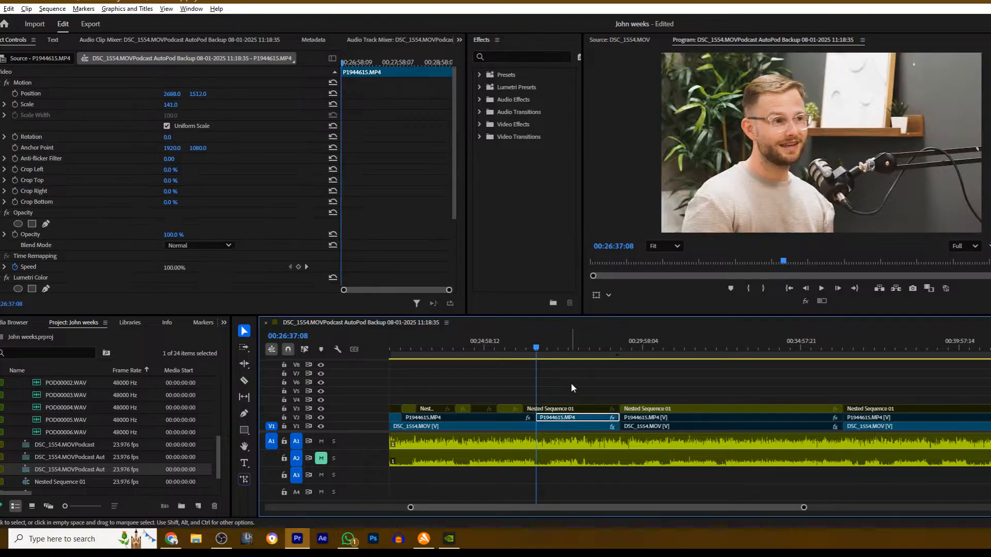
# - Return to 00:26:20:19, cut P1944615.MP4 on V2 there, and enable the short section up to the next cut
pyautogui.click(530, 344)
pyautogui.moveTo(531, 342); pyautogui.dragTo(529, 345)
pyautogui.press('c')
pyautogui.click(530, 418)
pyautogui.press('v')
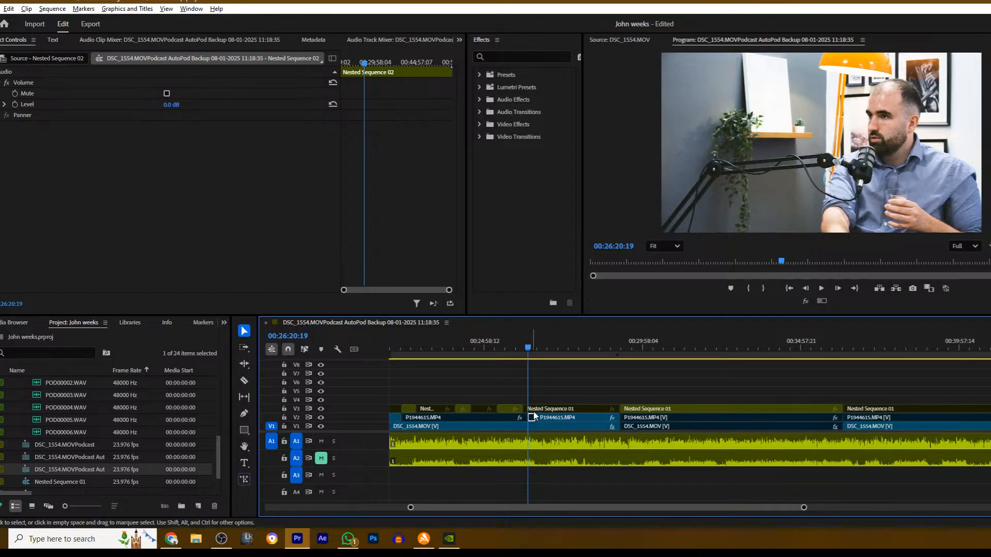
pyautogui.click(533, 420)
pyautogui.press('space')
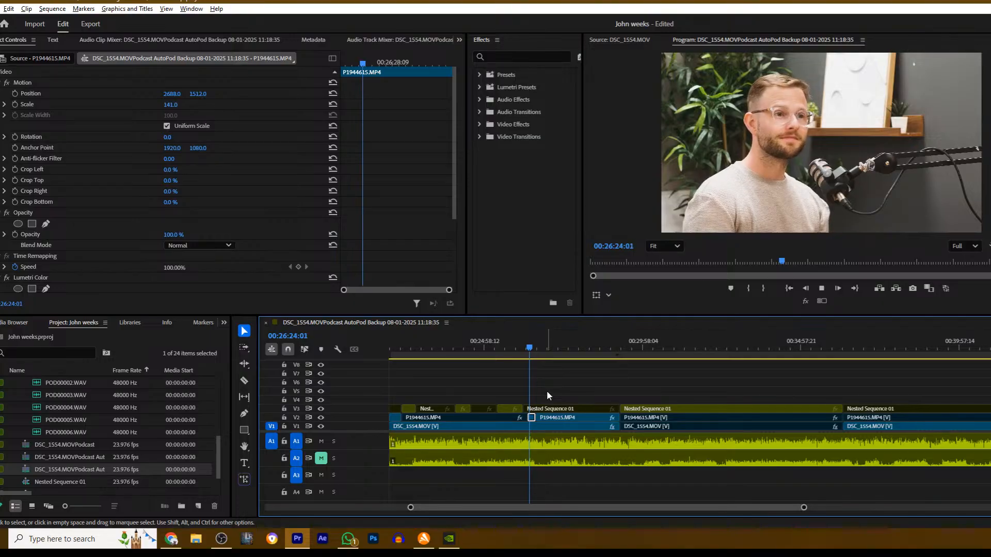
# - Cut the short P1944615.MP4 section on V2 at 00:26:32:20 and disable the part before the cut
pyautogui.moveTo(412, 508); pyautogui.dragTo(547, 492)
pyautogui.scroll(-3, 639, 383)
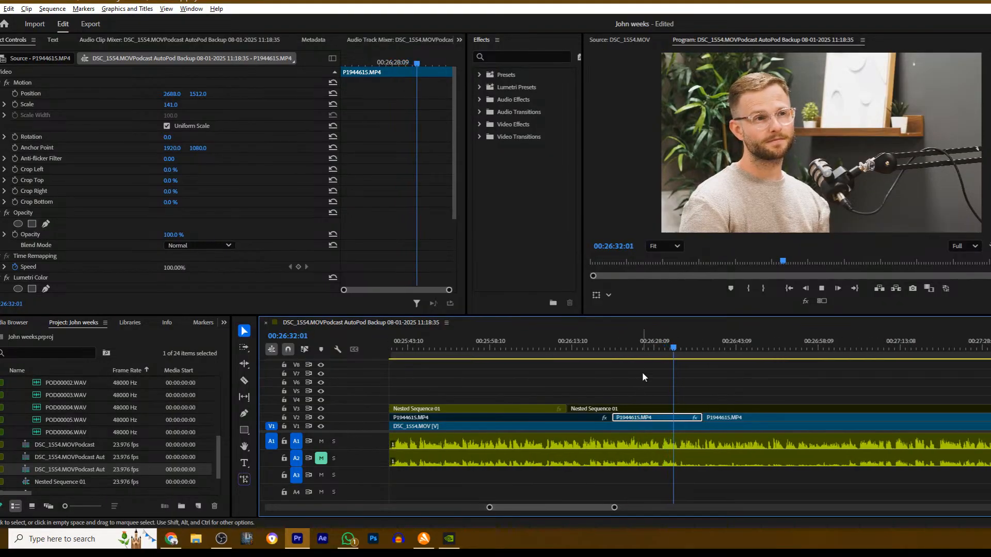
pyautogui.press('space')
pyautogui.press('c')
pyautogui.click(680, 418)
pyautogui.press('v')
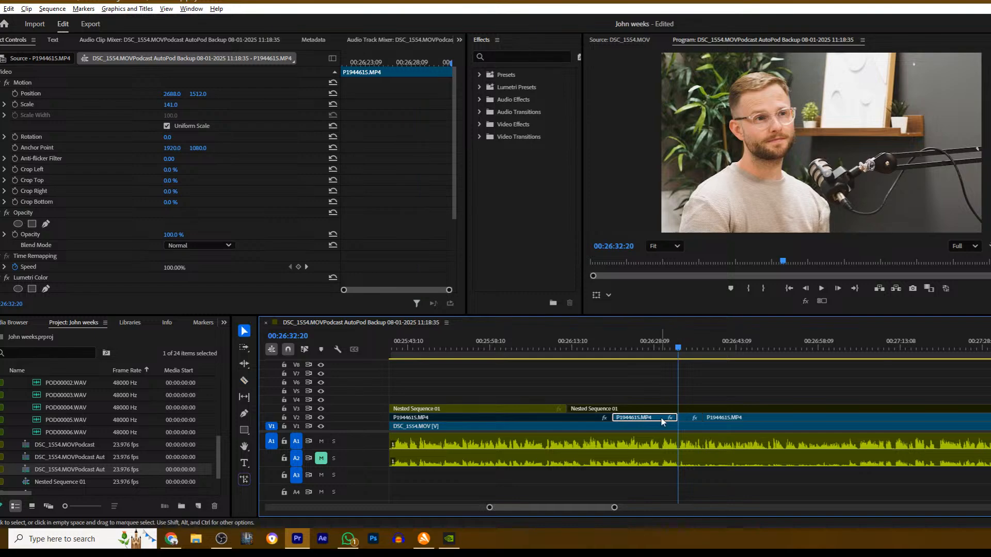
pyautogui.press('space')
pyautogui.click(658, 382)
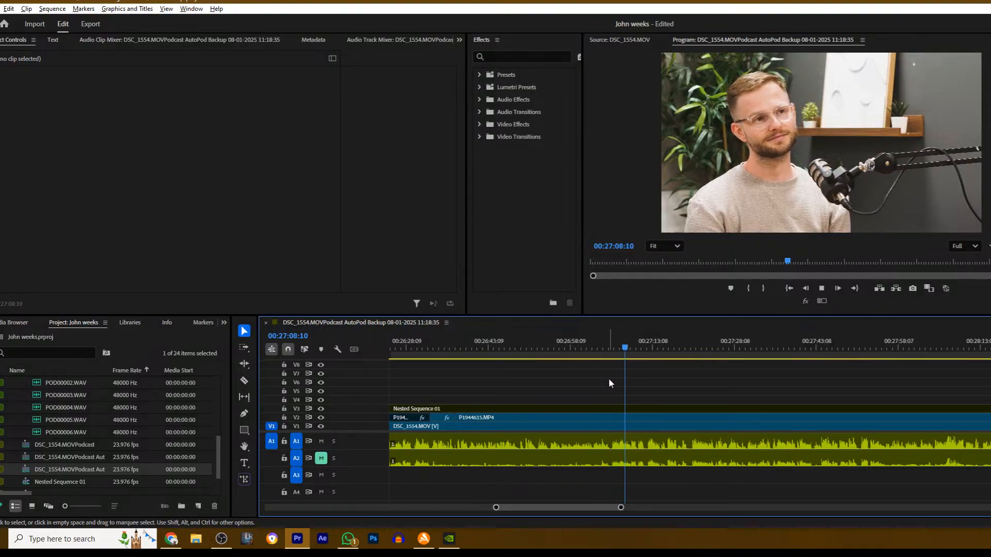
# - Cut P1944615.MP4 on V2 at 00:27:09:09 and disable the section after the cut
pyautogui.press('space')
pyautogui.press('c')
pyautogui.click(633, 416)
pyautogui.press('v')
pyautogui.click(640, 418)
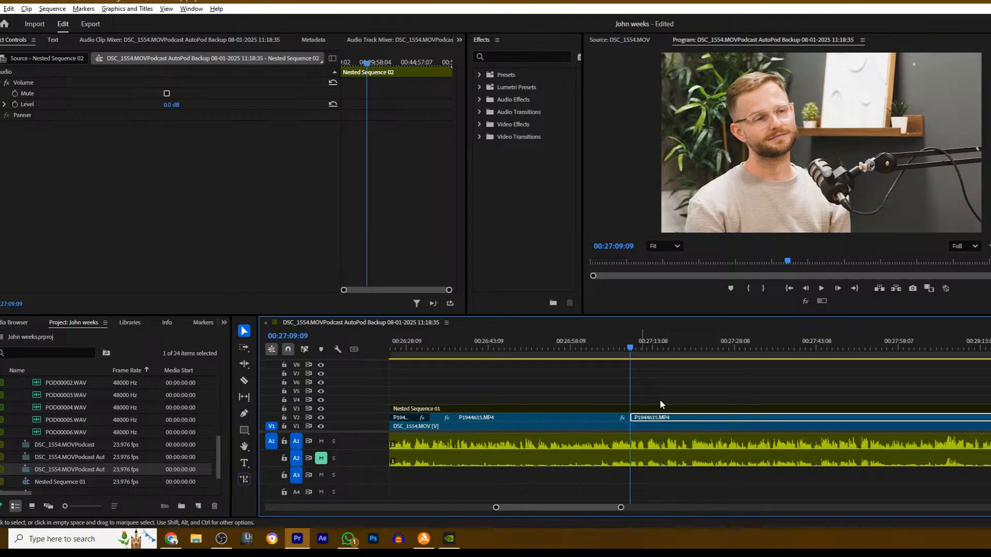
pyautogui.press('space')
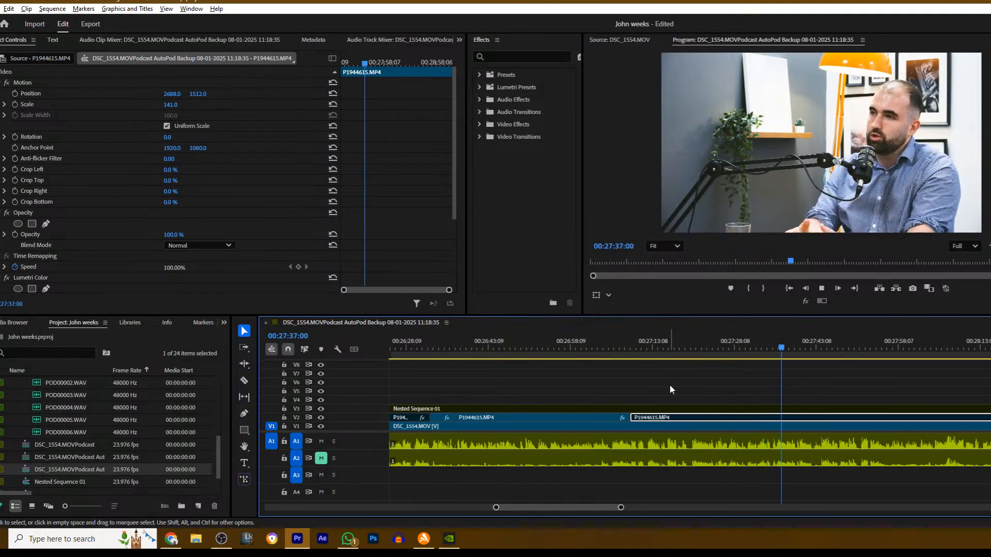
# - Play the DSC_1554.MOV close-up, cut P1944615.MP4 on V2 at about 00:28:02, and enable the section after the cut
pyautogui.scroll(-2, 714, 382)
pyautogui.scroll(-7, 715, 382)
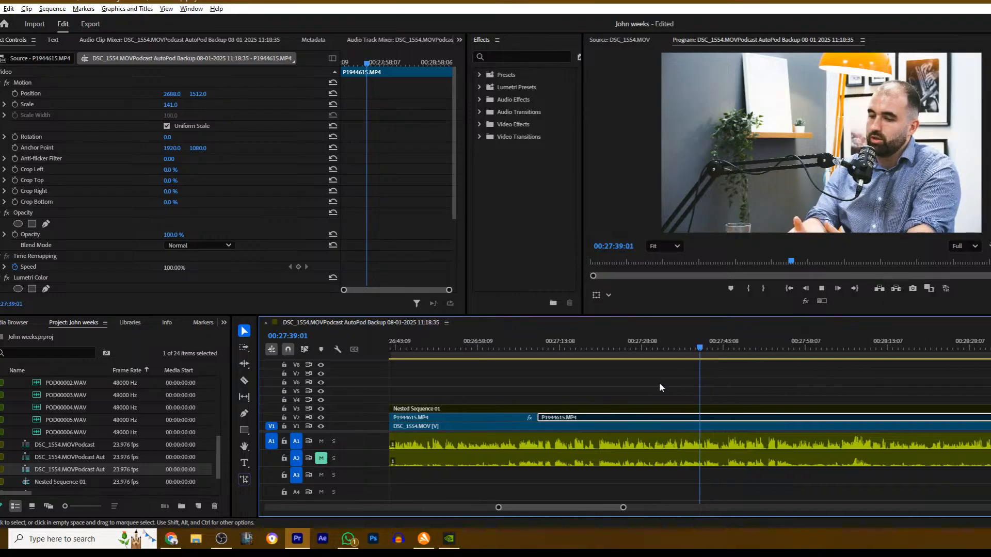
pyautogui.scroll(-1, 543, 386)
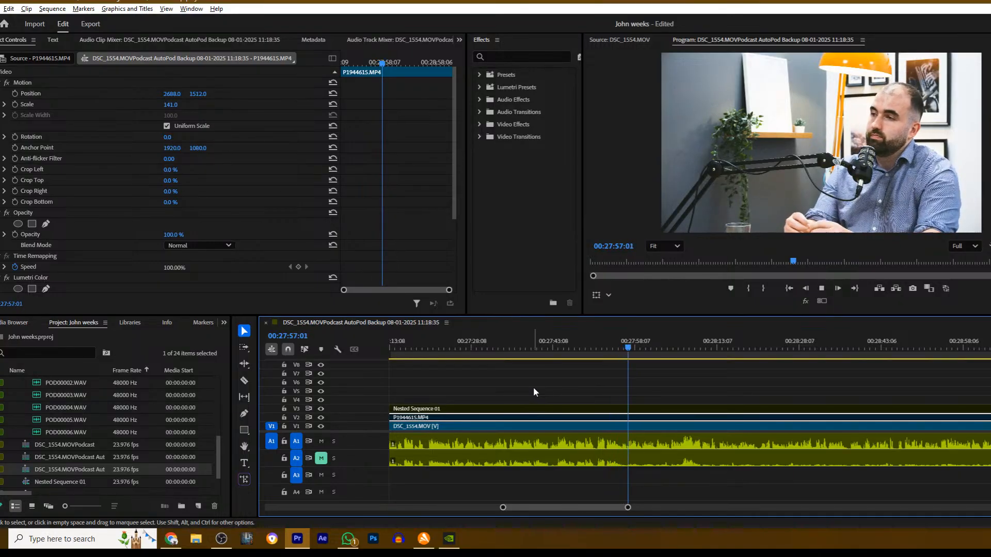
pyautogui.click(664, 385)
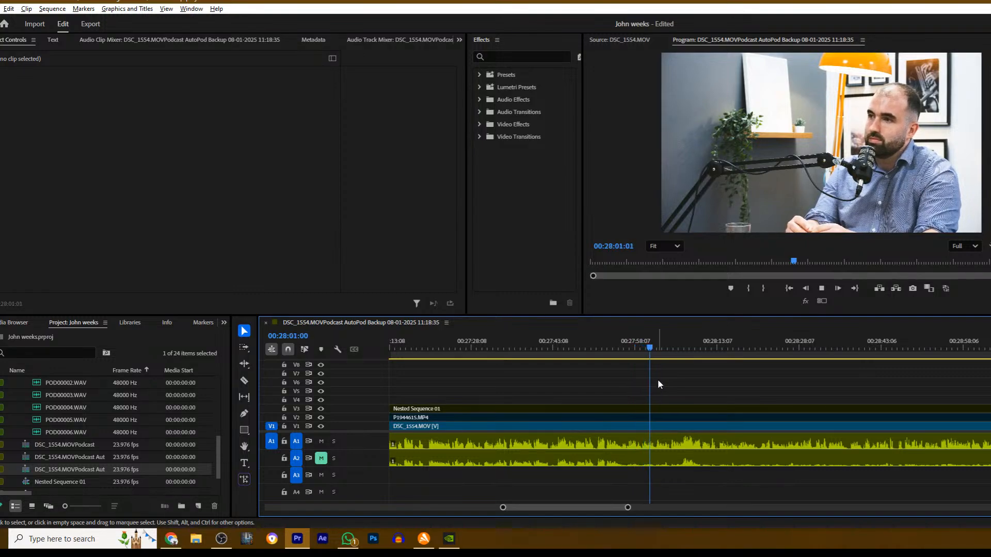
pyautogui.press('space')
pyautogui.press('c')
pyautogui.click(657, 418)
pyautogui.press('v')
pyautogui.click(670, 418)
pyautogui.hotkey('shift', 'e')
pyautogui.press('space')
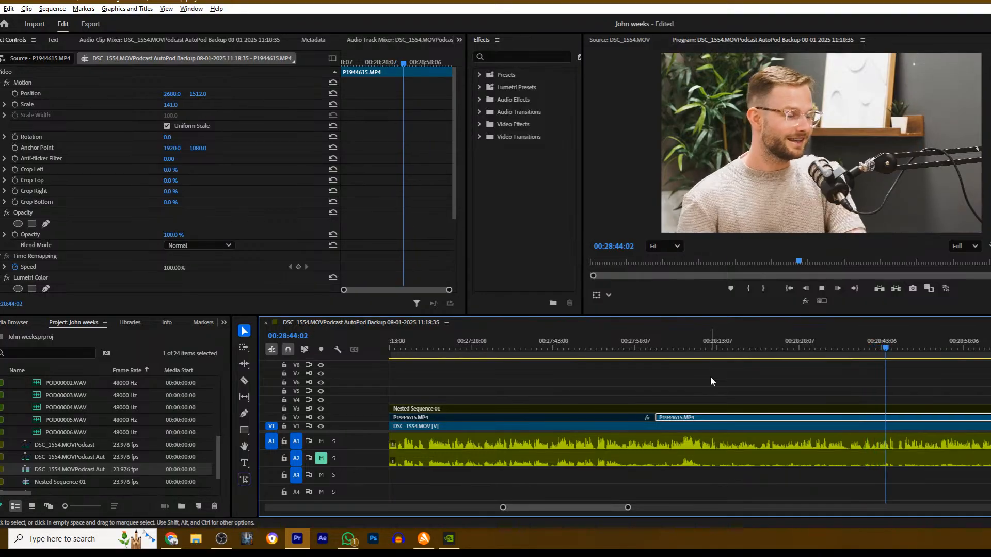
# - Cut Nested Sequence 01 on V3 at 00:28:49:05 and enable the wide shot after the cut
pyautogui.moveTo(587, 509); pyautogui.dragTo(594, 509)
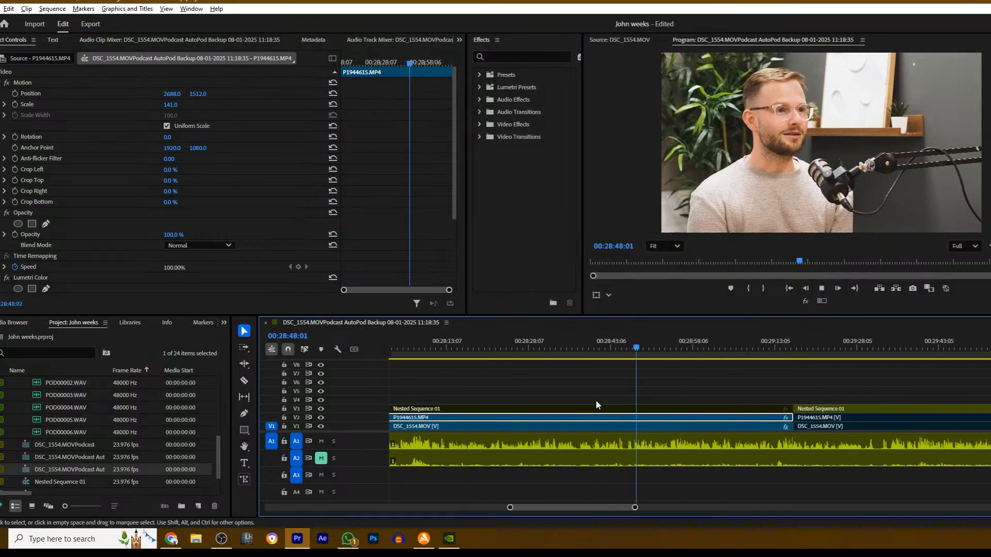
pyautogui.scroll(-2, 589, 405)
pyautogui.press('space')
pyautogui.press('c')
pyautogui.click(582, 409)
pyautogui.press('v')
pyautogui.click(602, 409)
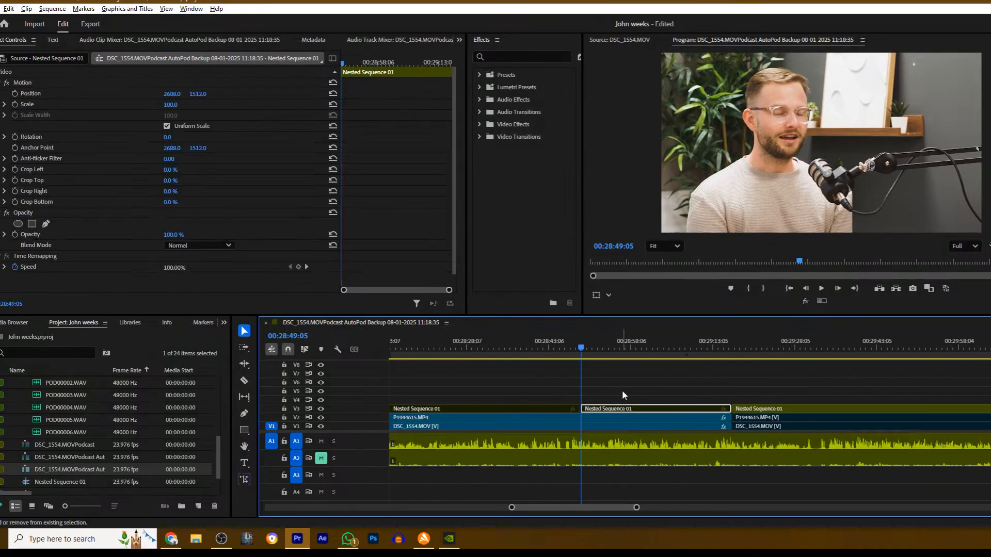
pyautogui.press('space')
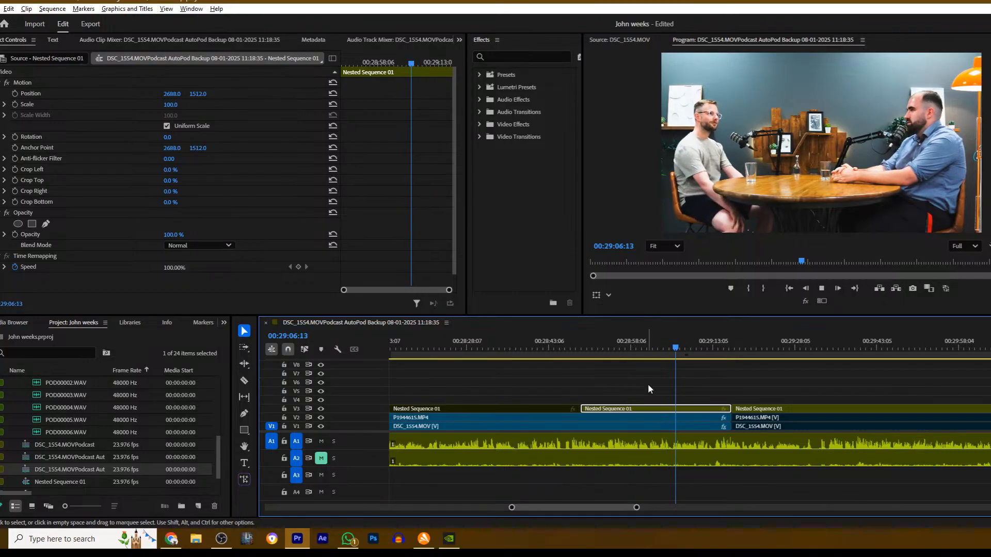
# - Play the wide shot, cut Nested Sequence 01 on V3 at about 00:29:13, and disable the short section after the cut
pyautogui.scroll(-3, 646, 390)
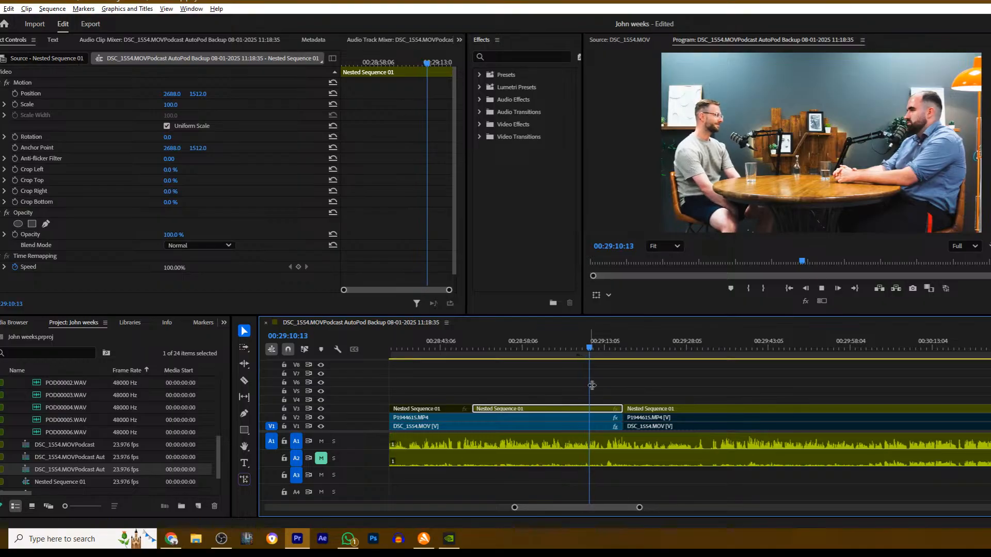
pyautogui.press('space')
pyautogui.press('c')
pyautogui.click(604, 408)
pyautogui.press('v')
pyautogui.click(613, 408)
pyautogui.hotkey('shift', 'e')
pyautogui.press('space')
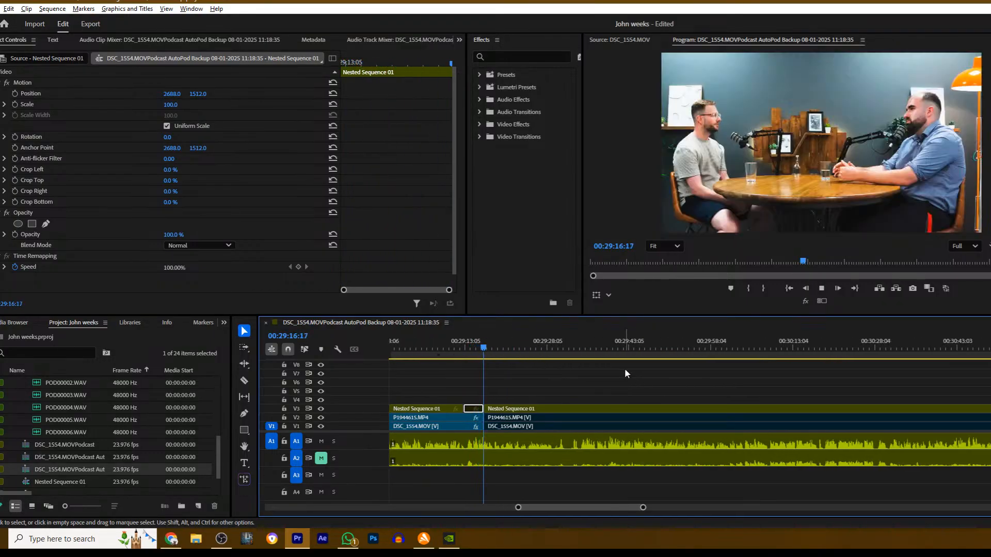
# - Disable the Nested Sequence 01 clip on V3 that starts at about 00:29:16 and enable the P1944615.MP4 close-up beneath it
pyautogui.click(511, 409)
pyautogui.hotkey('shift', 'e')
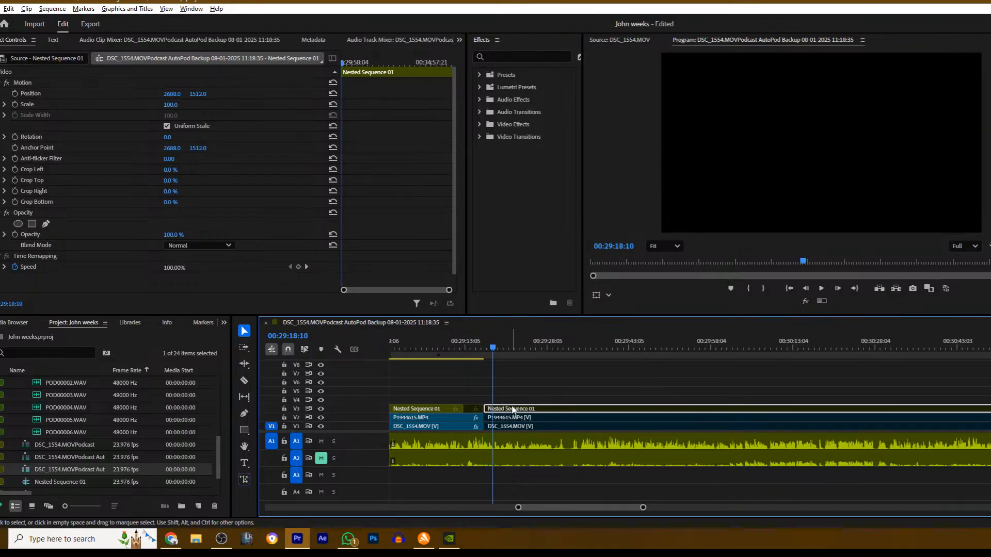
pyautogui.click(542, 418)
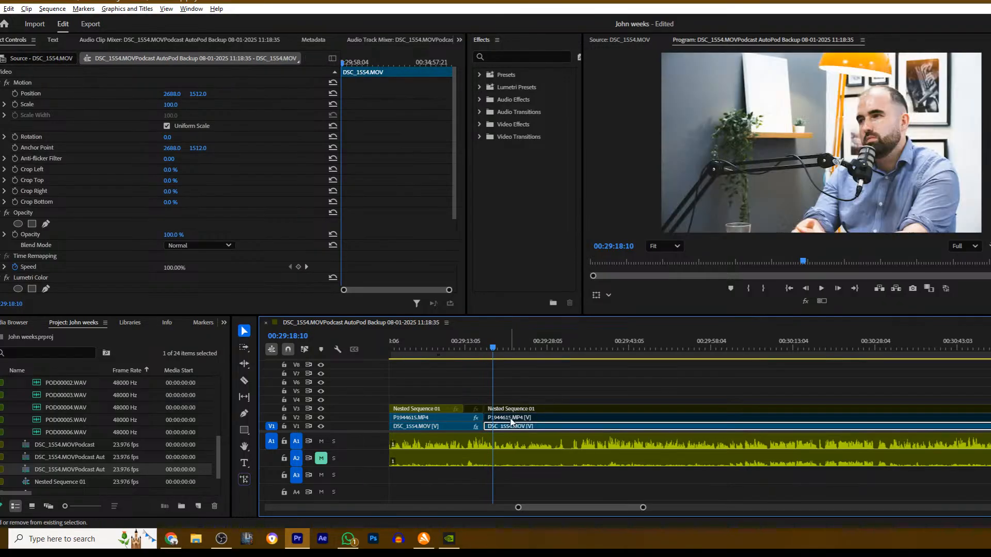
pyautogui.press('space')
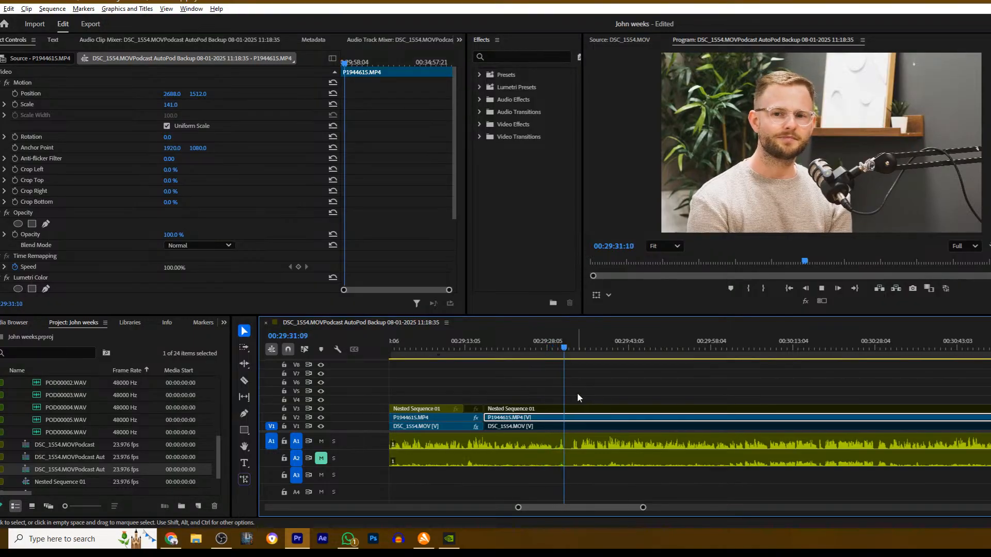
# - Cut all tracks at about 00:29:29 and 00:29:32 and delete the video and audio between the two cuts
pyautogui.press('c')
pyautogui.press('space')
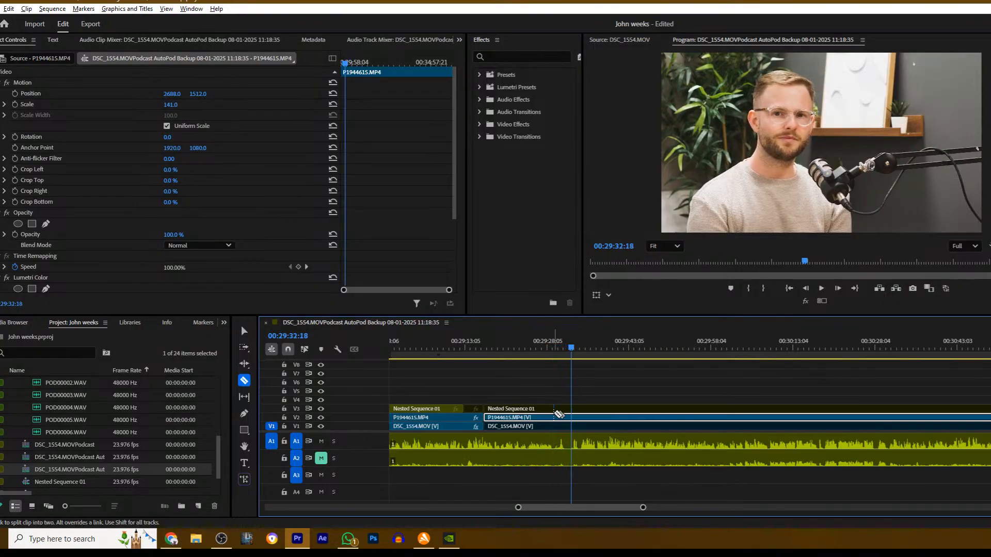
pyautogui.keyDown('shift'); pyautogui.click(555, 412); pyautogui.keyUp('shift')
pyautogui.keyDown('shift'); pyautogui.click(572, 410); pyautogui.keyUp('shift')
pyautogui.press('v')
pyautogui.moveTo(567, 396); pyautogui.dragTo(565, 458)
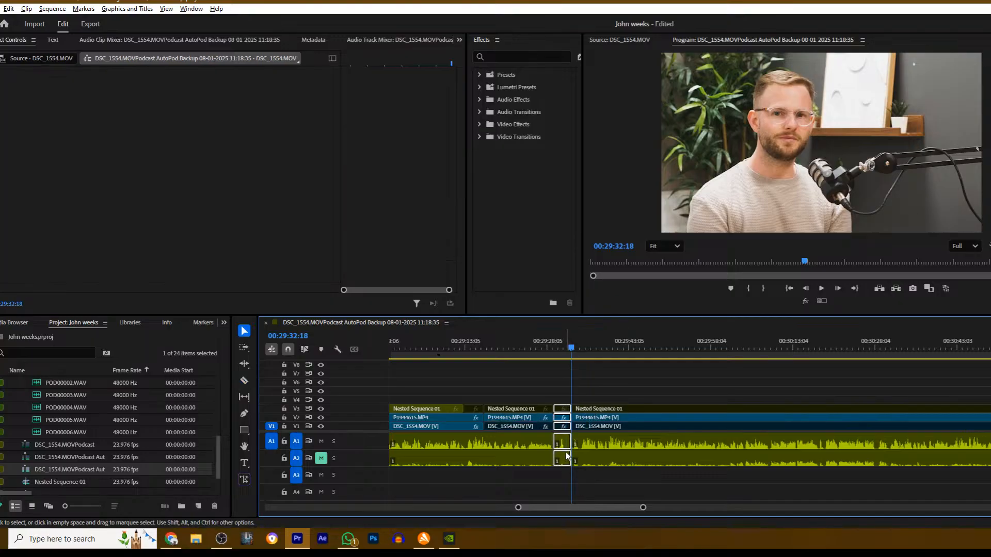
pyautogui.press('Delete')
# - Close the gap at about 00:29:29 on all tracks and play across the join
pyautogui.click(564, 409)
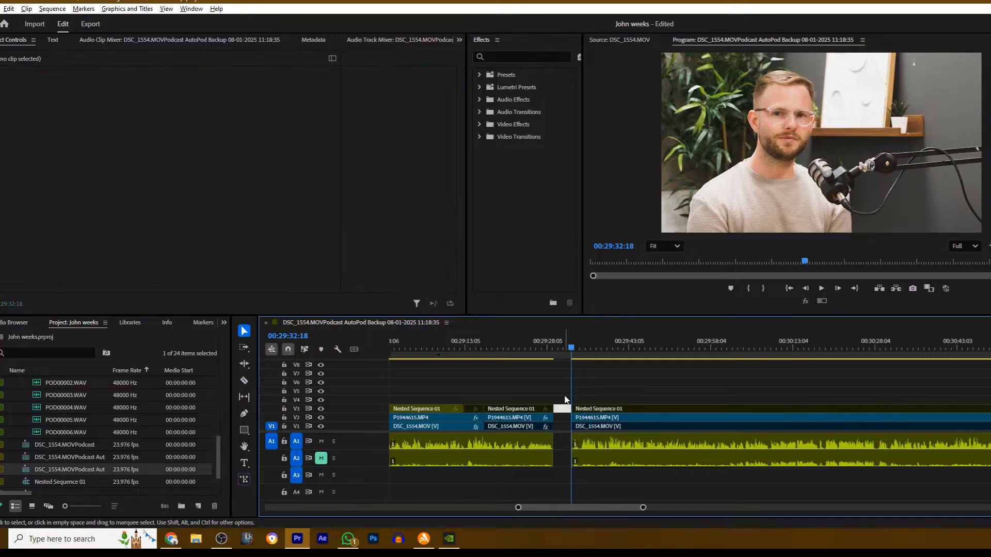
pyautogui.press('Delete')
pyautogui.moveTo(587, 409); pyautogui.dragTo(563, 411)
pyautogui.click(541, 348)
pyautogui.press('space')
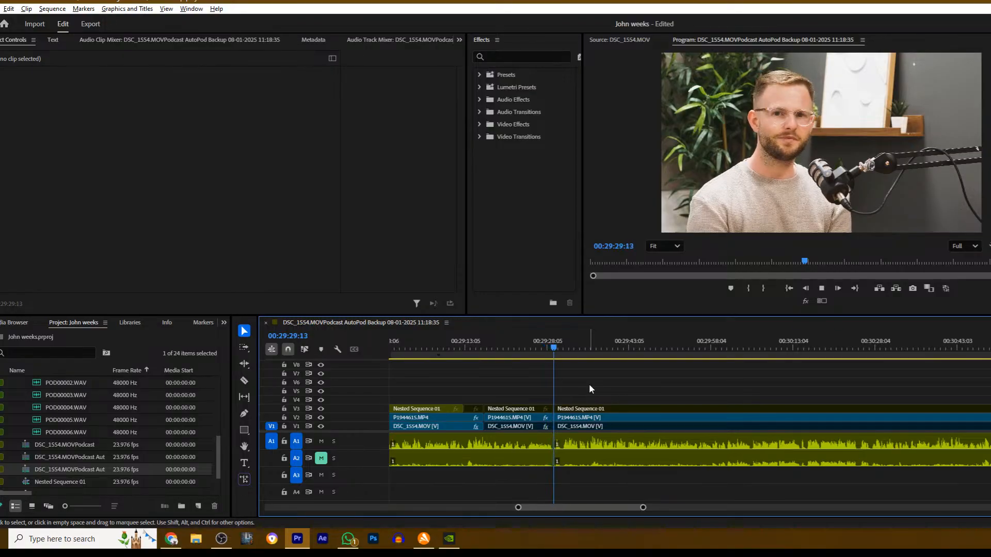
# - Enable the Nested Sequence 01 wide shot on V3 after the join at about 00:29:29 and resume playback
pyautogui.click(577, 417)
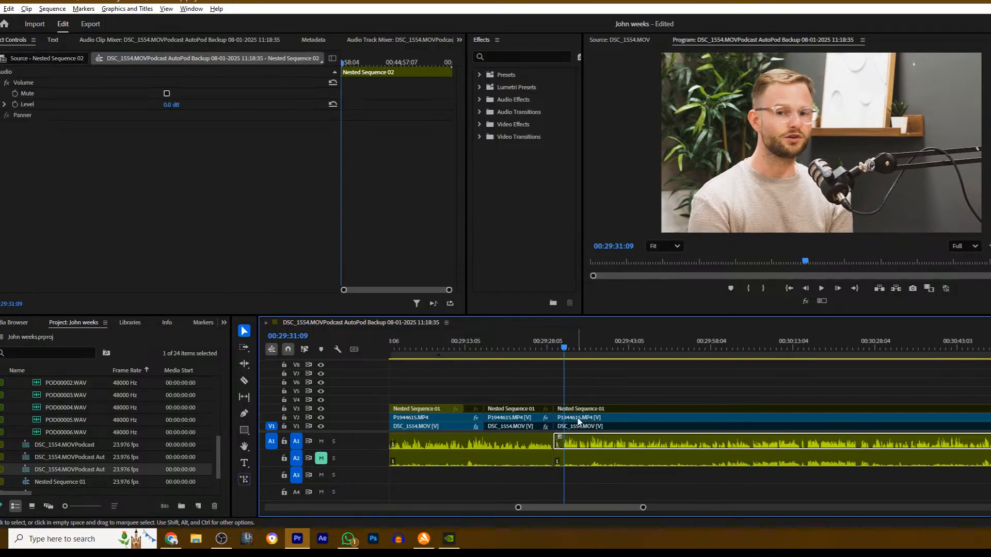
pyautogui.click(577, 409)
pyautogui.press('space')
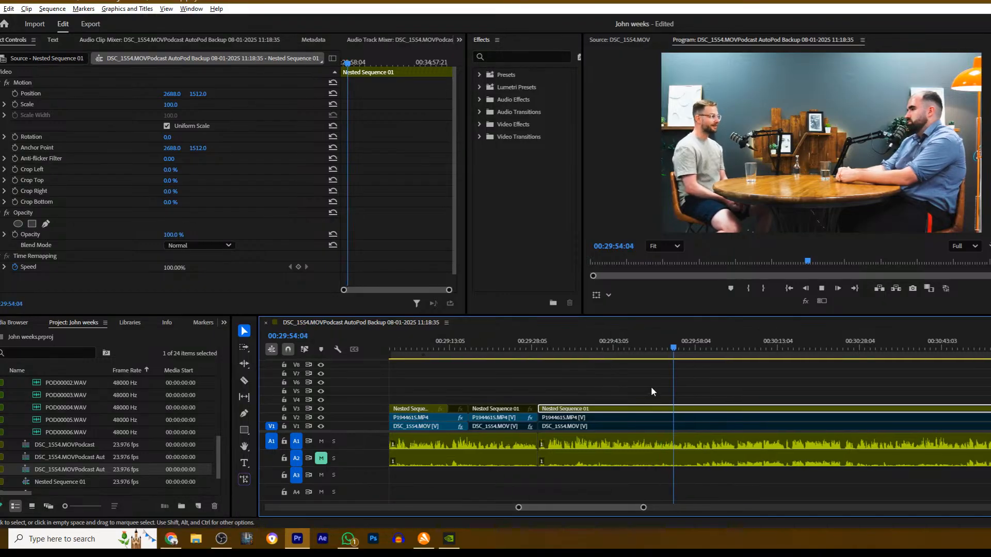
# - Cut the Nested Sequence 01 clip on V3 at 00:29:56:20, disable the section after it, enable the P1944615.MP4 close-up beneath and resume playback
pyautogui.click(625, 379)
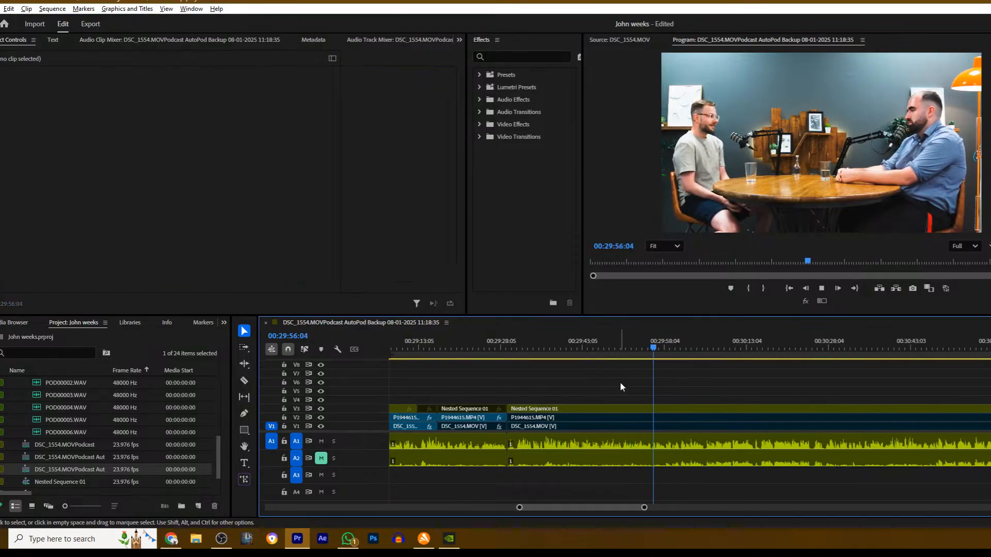
pyautogui.press('space')
pyautogui.press('c')
pyautogui.click(658, 407)
pyautogui.press('v')
pyautogui.click(670, 409)
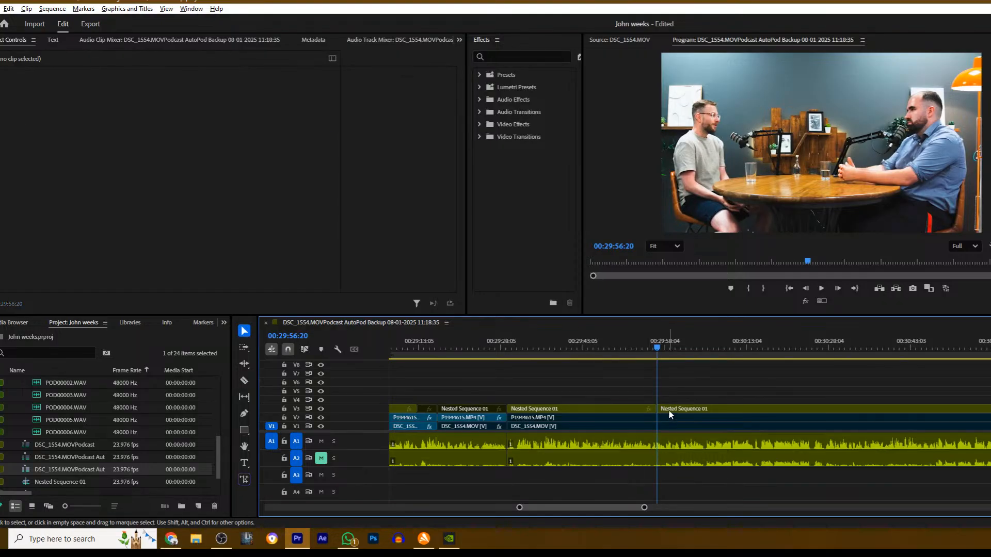
pyautogui.hotkey('shift', 'e')
pyautogui.click(666, 418)
pyautogui.press('space')
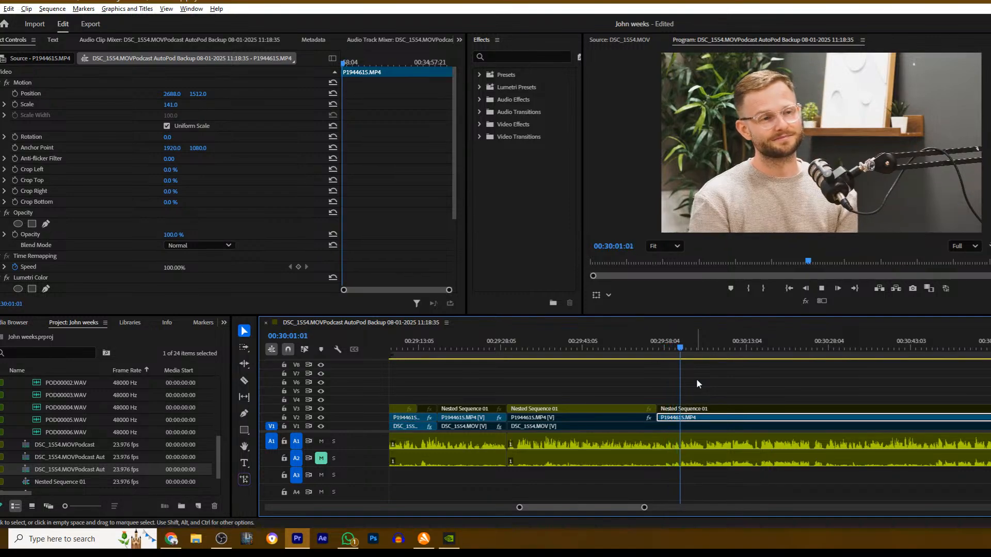
# - Review the P1944615.MP4 close-up through about 00:30:23, then replay it from about 00:29:58
pyautogui.scroll(-2, 698, 384)
pyautogui.scroll(-8, 698, 383)
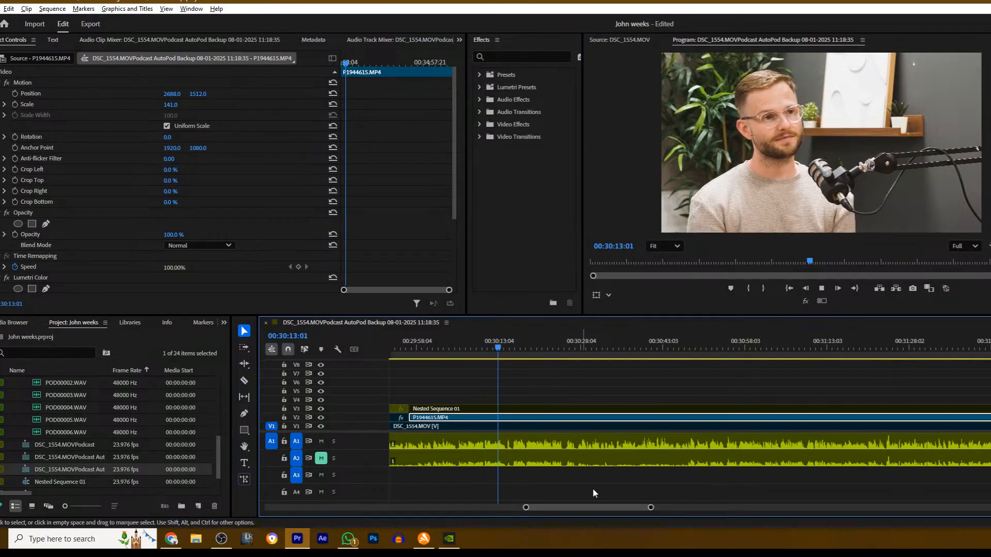
pyautogui.moveTo(650, 508); pyautogui.dragTo(697, 505)
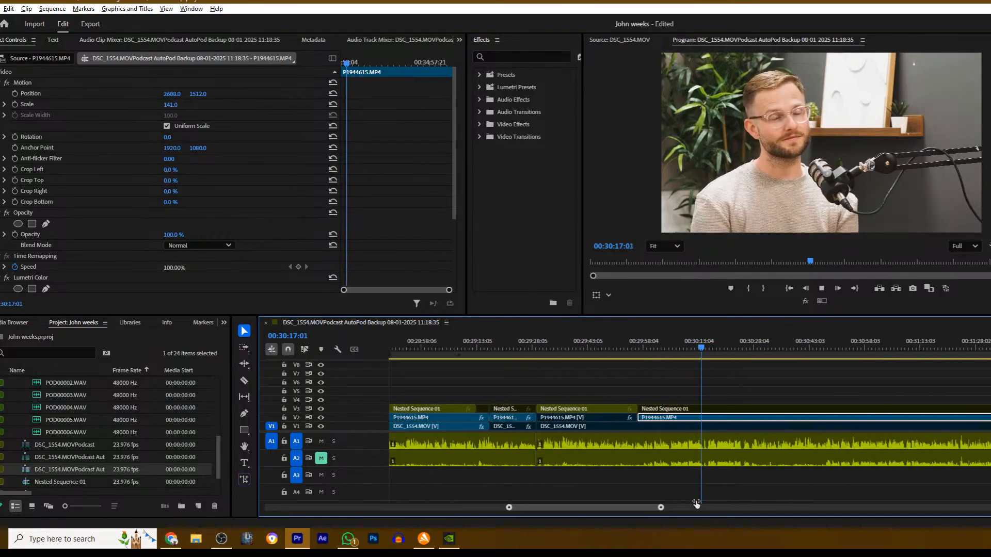
pyautogui.scroll(-6, 582, 392)
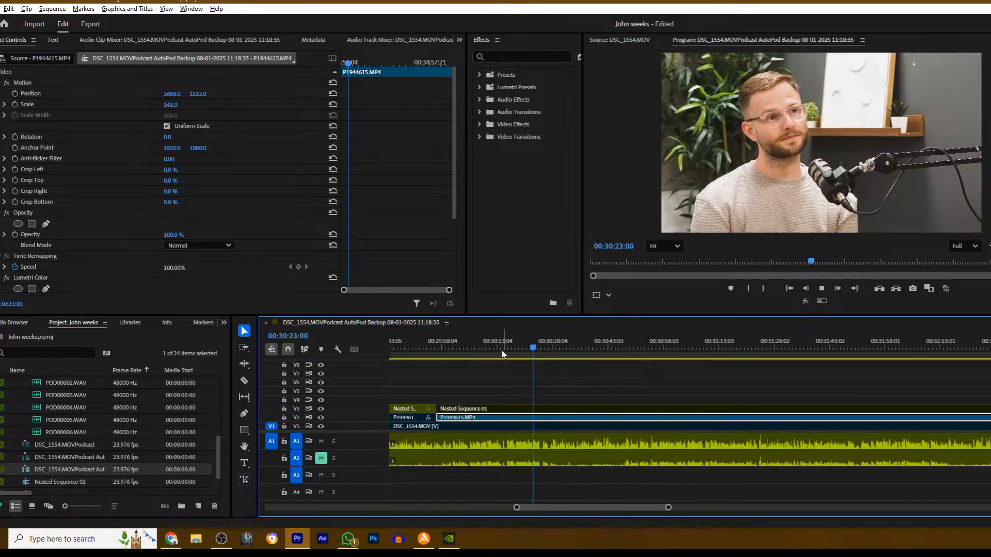
pyautogui.click(479, 349)
pyautogui.press('space')
pyautogui.click(442, 348)
pyautogui.press('space')
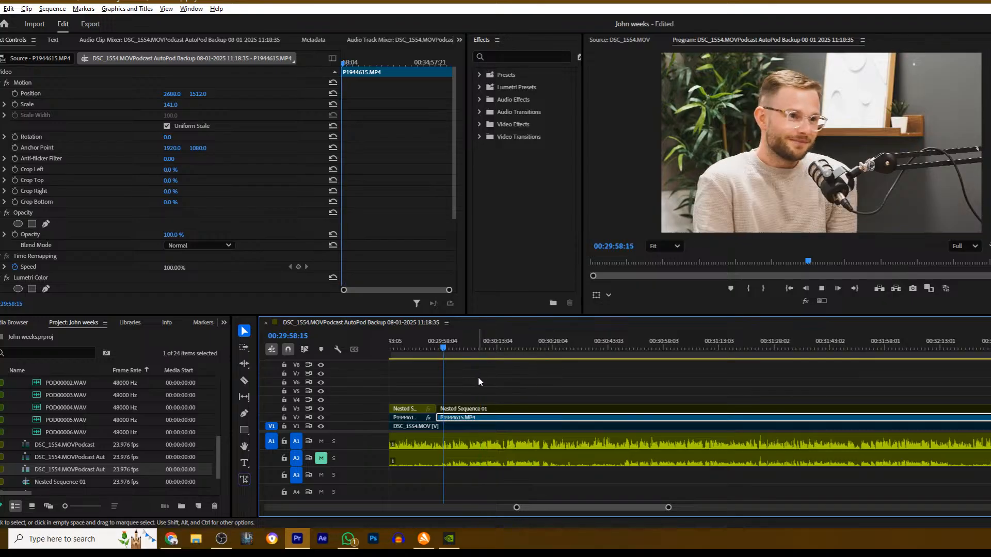
# - Cut the P1944615.MP4 close-up on V2 at 00:30:00:15 and disable the section after the cut
pyautogui.press('space')
pyautogui.press('c')
pyautogui.click(451, 419)
pyautogui.press('v')
pyautogui.click(456, 418)
pyautogui.hotkey('shift', 'e')
# - Cut DSC_1554.MOV on V1 at 00:30:00:15, enable the section after the cut and resume playback
pyautogui.press('c')
pyautogui.click(451, 427)
pyautogui.press('v')
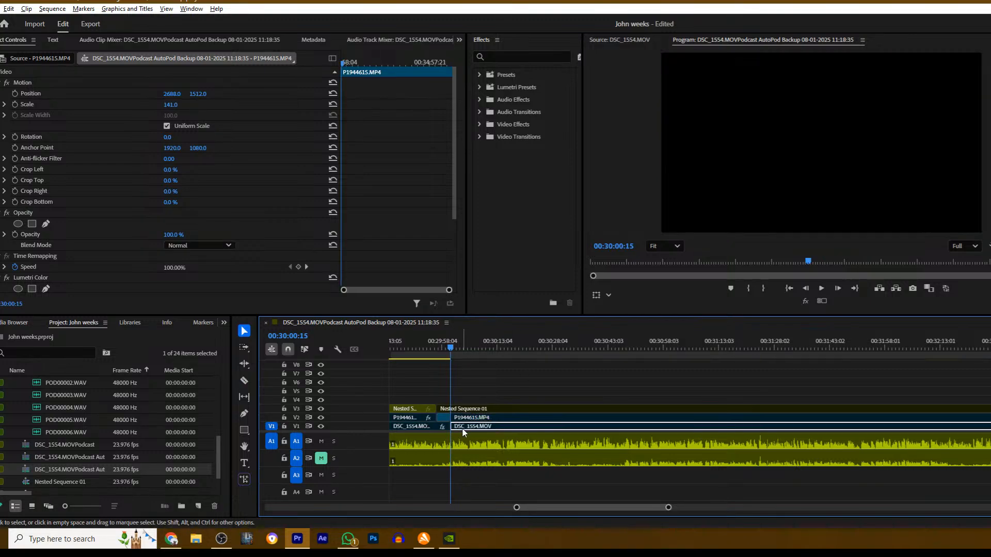
pyautogui.click(463, 427)
pyautogui.press('space')
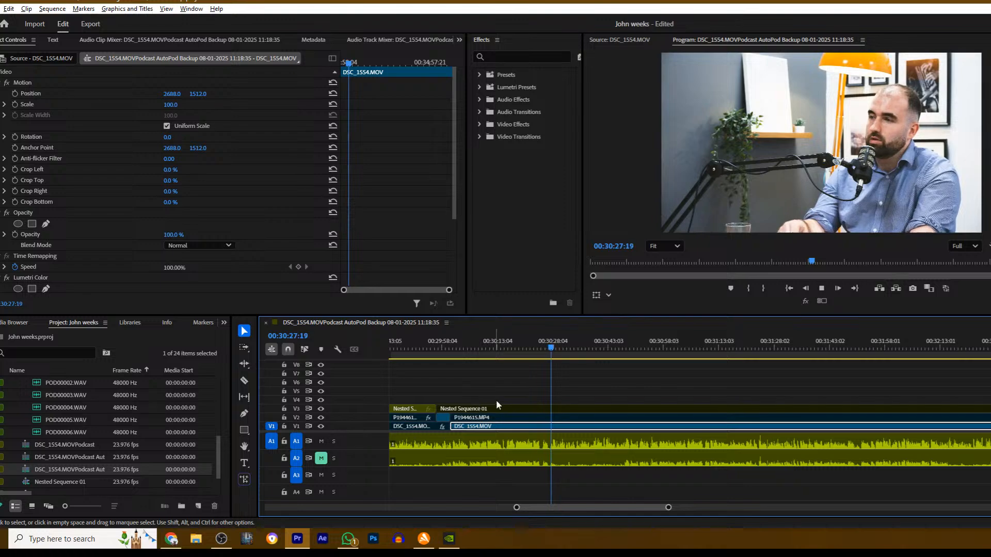
# - Cut Nested Sequence 01 on V3 at 00:30:28:19, enable the wide shot after the cut and resume playback
pyautogui.press('space')
pyautogui.press('c')
pyautogui.click(556, 408)
pyautogui.press('v')
pyautogui.click(586, 408)
pyautogui.hotkey('shift', 'e')
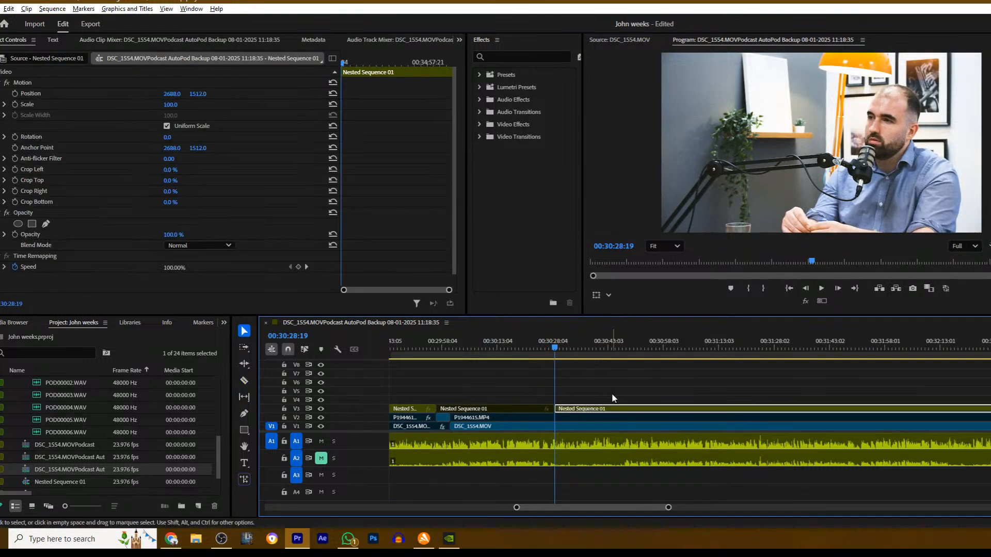
pyautogui.press('space')
pyautogui.scroll(-5, 608, 391)
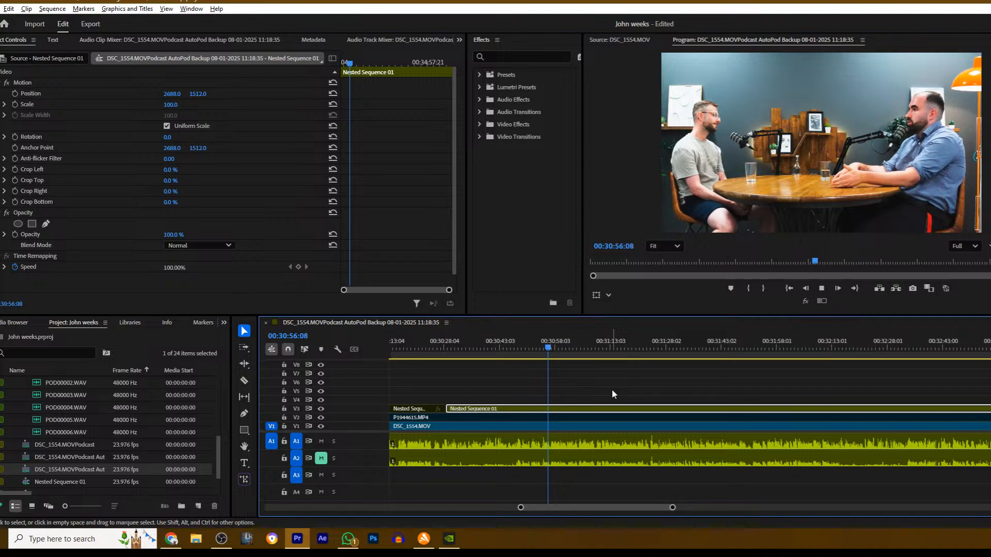
# - Cut Nested Sequence 01 on V3 at about 00:30:58, disable the section after the cut and resume playback
pyautogui.press('space')
pyautogui.press('c')
pyautogui.click(556, 410)
pyautogui.press('v')
pyautogui.click(563, 411)
pyautogui.press('space')
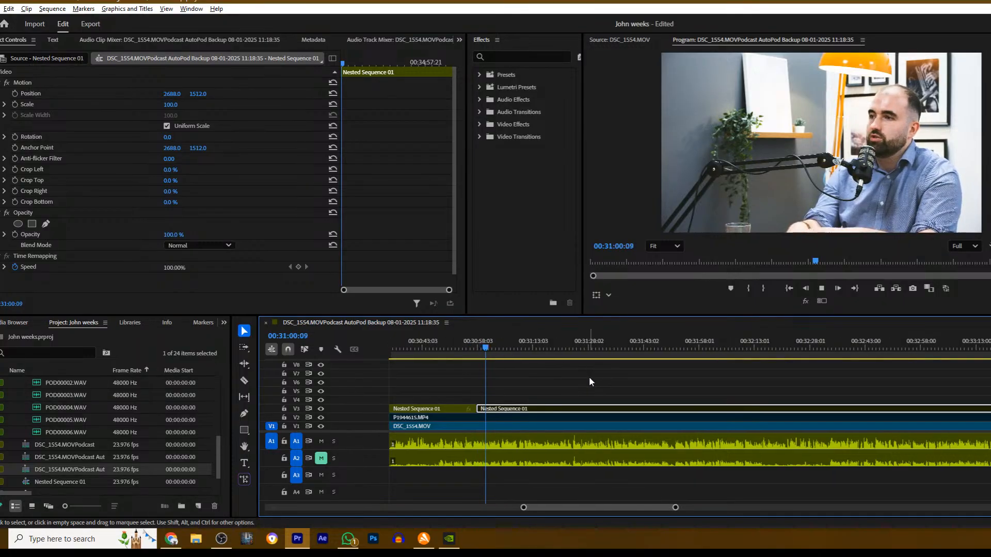
pyautogui.click(591, 382)
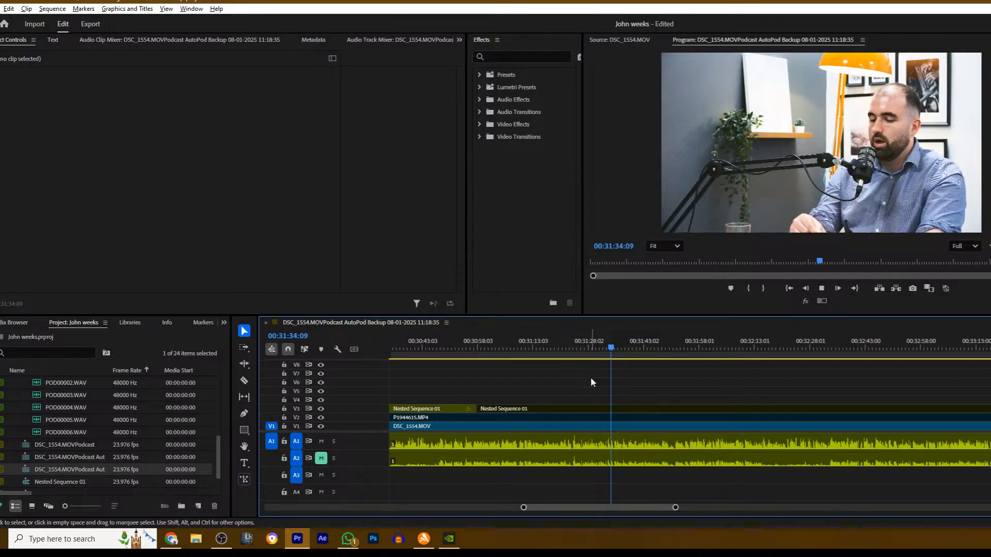
# - Cut Nested Sequence 01 on V3 at 00:31:43:15, enable the wide shot after the cut and resume playback
pyautogui.scroll(-2, 594, 396)
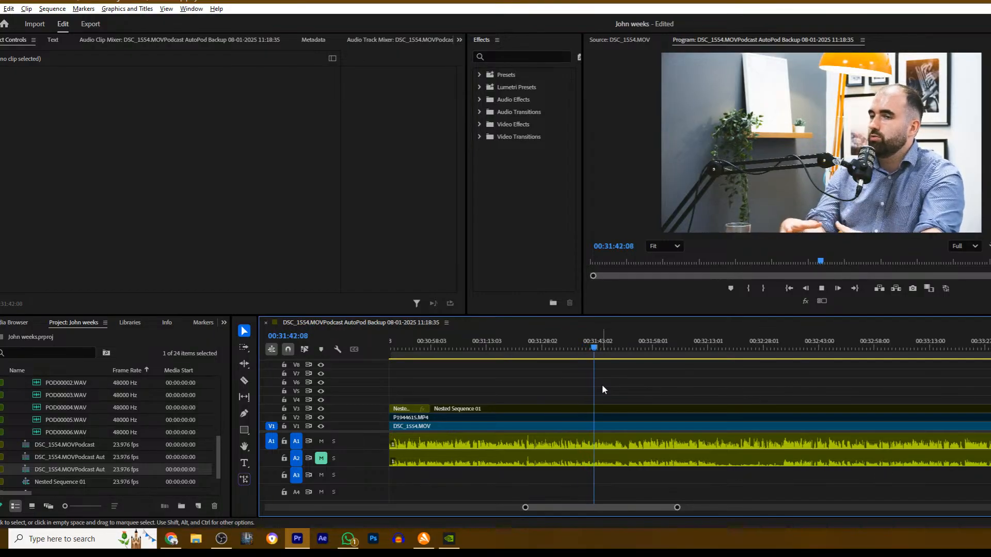
pyautogui.press('space')
pyautogui.press('c')
pyautogui.click(601, 409)
pyautogui.press('v')
pyautogui.click(613, 409)
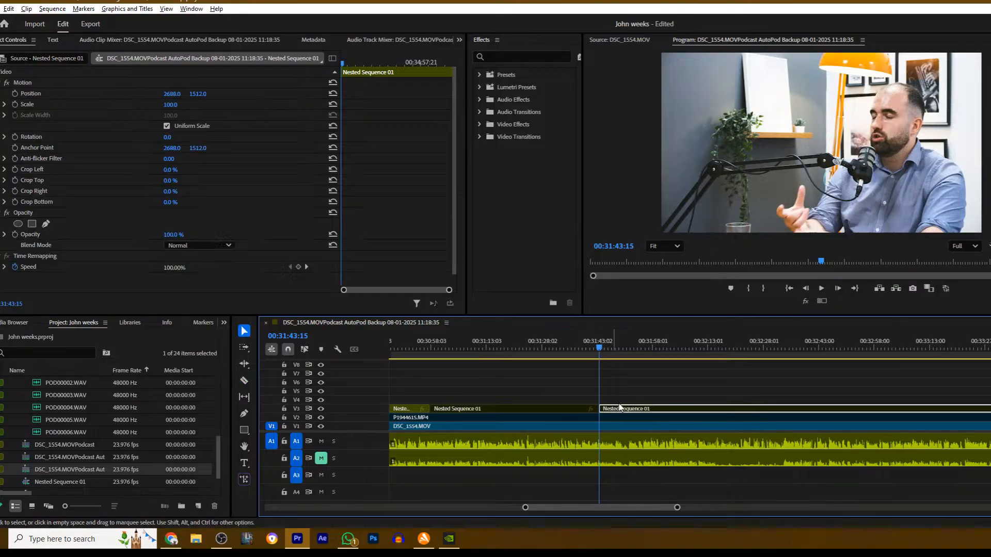
pyautogui.hotkey('shift', 'e')
pyautogui.press('space')
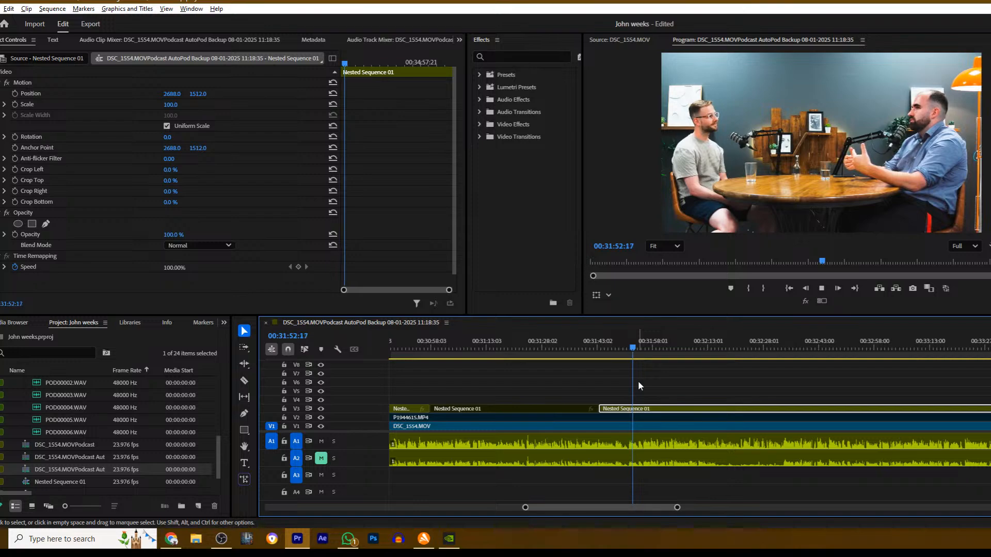
# - Cut Nested Sequence 01 on V3 at about 00:32:19 and disable the section after the cut
pyautogui.scroll(-5, 638, 387)
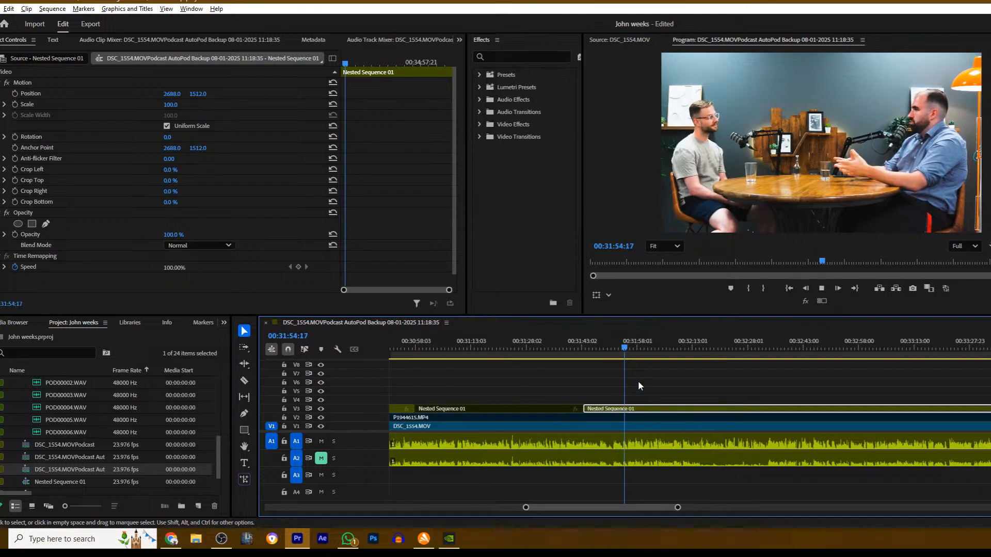
pyautogui.scroll(-3, 652, 383)
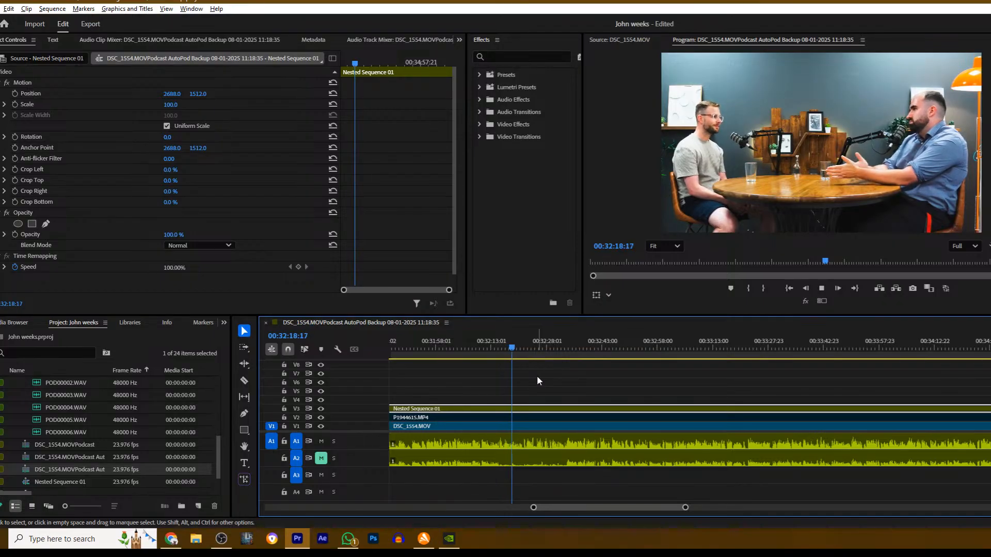
pyautogui.press('space')
pyautogui.hotkey('ctrl', 'k')
pyautogui.hotkey('shift', 'e')
pyautogui.press('space')
pyautogui.press('space')
pyautogui.press('c')
pyautogui.click(519, 418)
pyautogui.press('v')
pyautogui.click(536, 416)
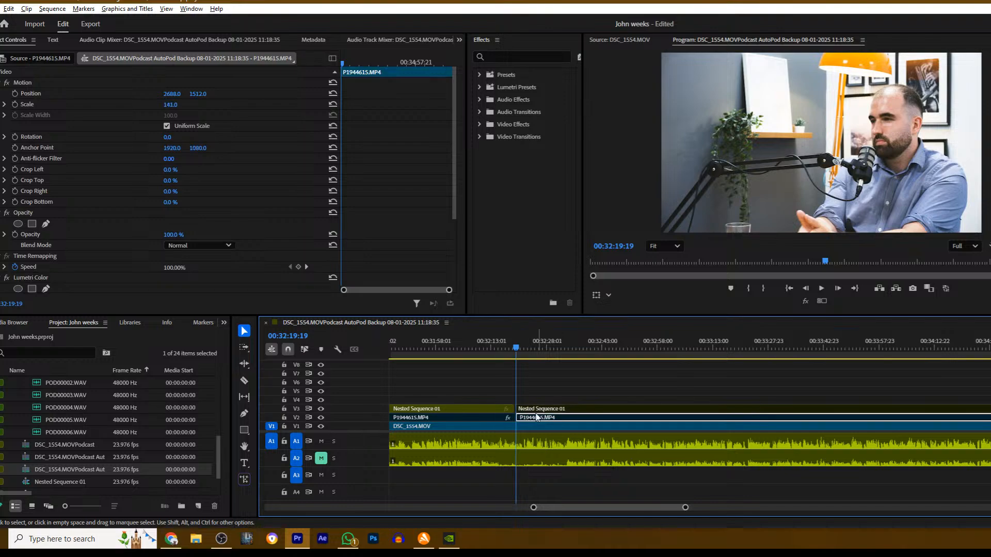
pyautogui.hotkey('ctrl', 'z')
# - Cut P1944615.MP4 on V2 in line with the V3 cut at about 00:32:19, enable the close-up after it and resume playback
pyautogui.press('c')
pyautogui.click(519, 418)
pyautogui.press('v')
pyautogui.click(532, 417)
pyautogui.press('space')
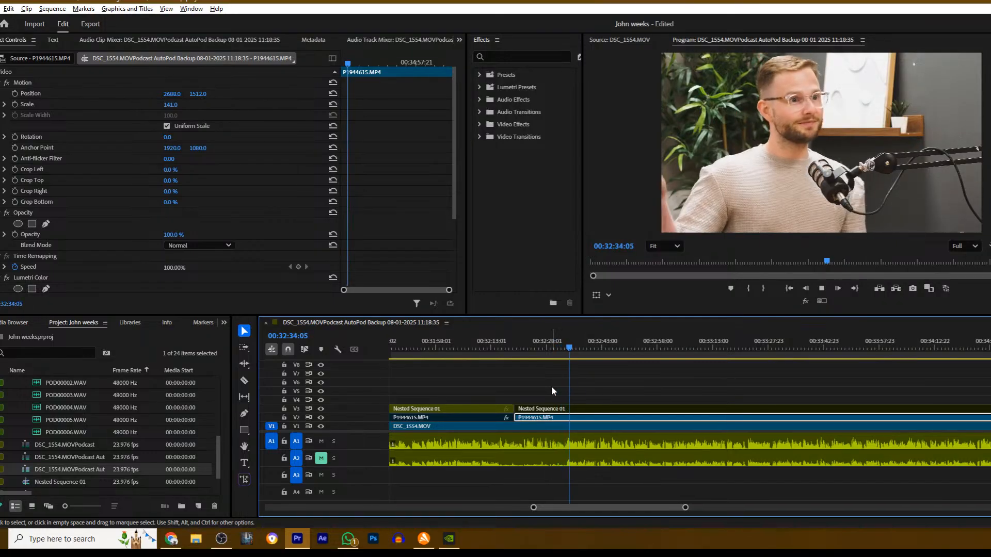
# - Cut the P1944615.MP4 close-up on V2 at 00:32:34:17, disable the section after the cut and resume playback
pyautogui.press('space')
pyautogui.press('c')
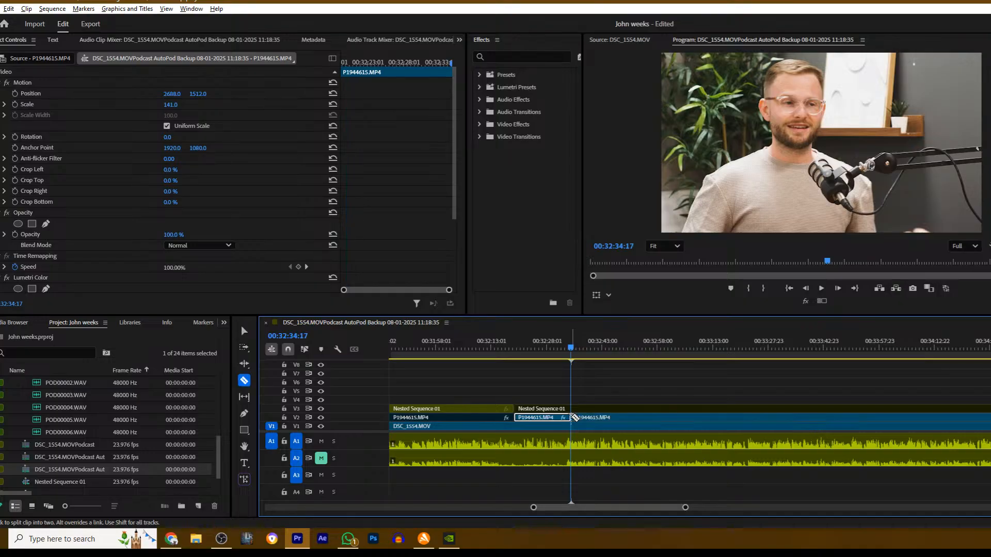
pyautogui.click(573, 417)
pyautogui.press('v')
pyautogui.press('space')
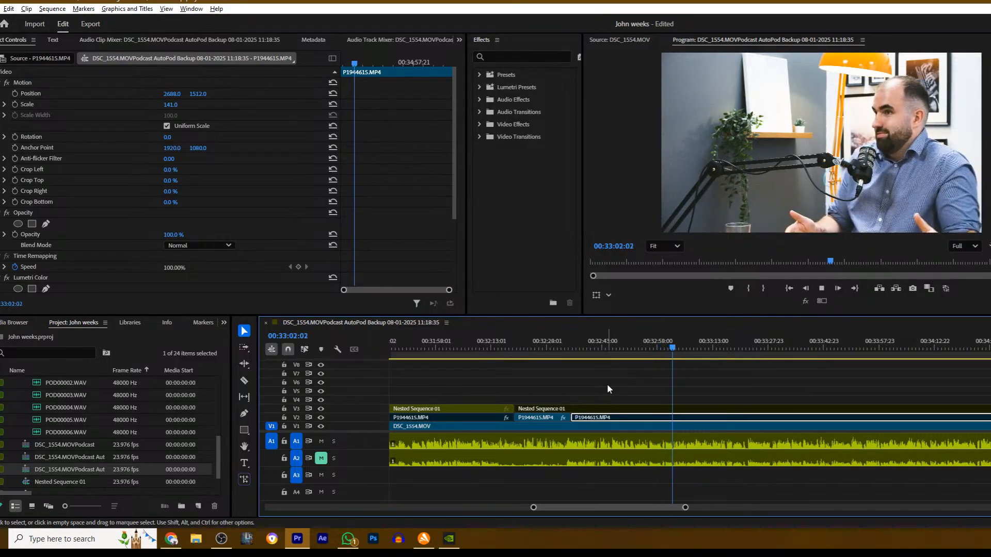
# - Cut Nested Sequence 01 on V3 at 00:33:05:13, enable the wide shot after the cut and resume playback
pyautogui.scroll(-7, 615, 386)
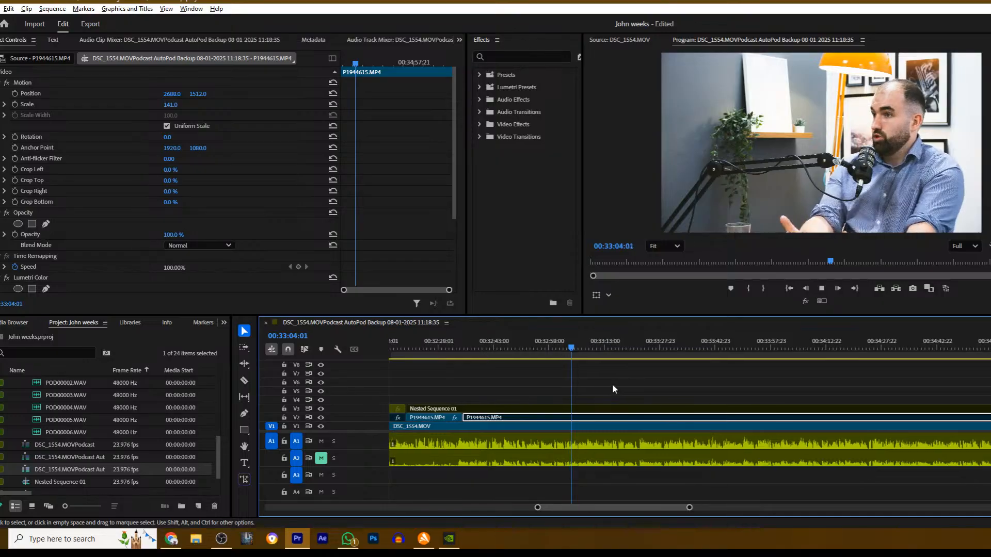
pyautogui.press('space')
pyautogui.hotkey('ctrl', 'k')
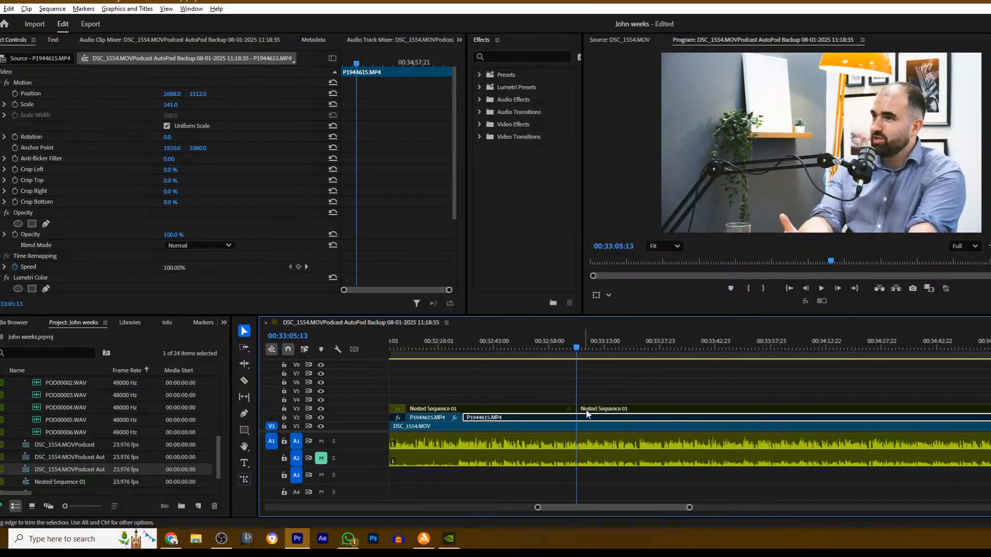
pyautogui.click(586, 410)
pyautogui.press('space')
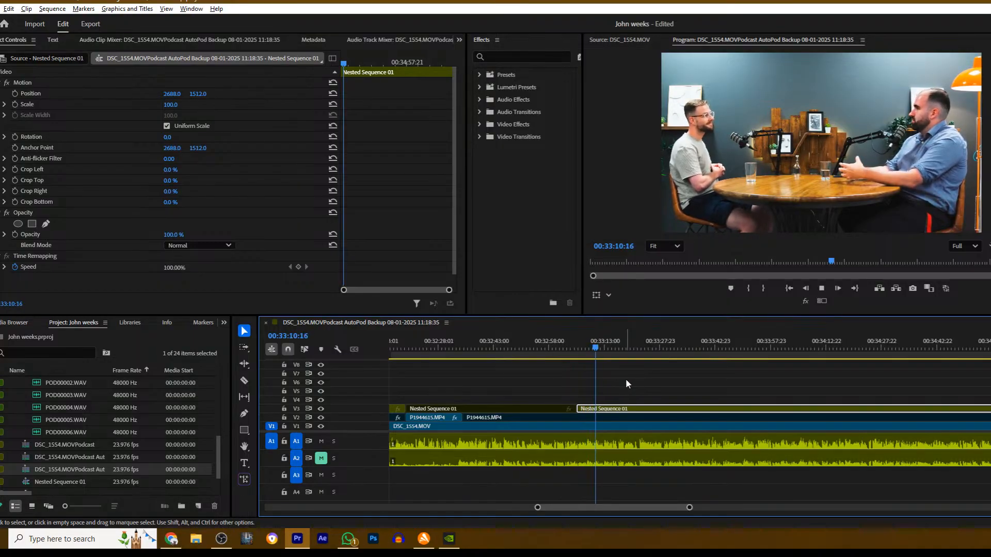
# - Cut Nested Sequence 01 on V3 at 00:33:37:07 and disable the section after the cut
pyautogui.press('a')
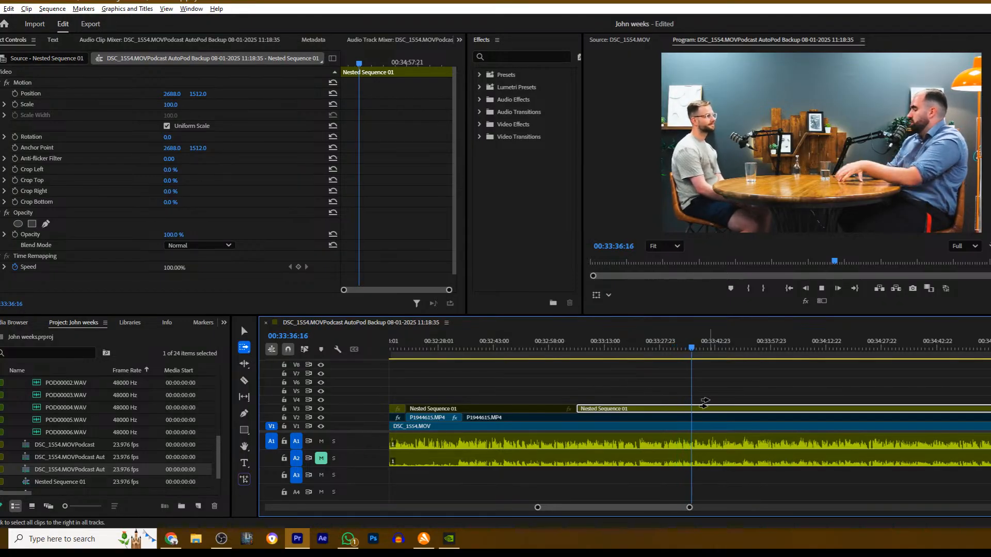
pyautogui.press('v')
pyautogui.press('space')
pyautogui.press('c')
pyautogui.click(697, 408)
pyautogui.press('v')
pyautogui.click(706, 411)
pyautogui.hotkey('shift', 'e')
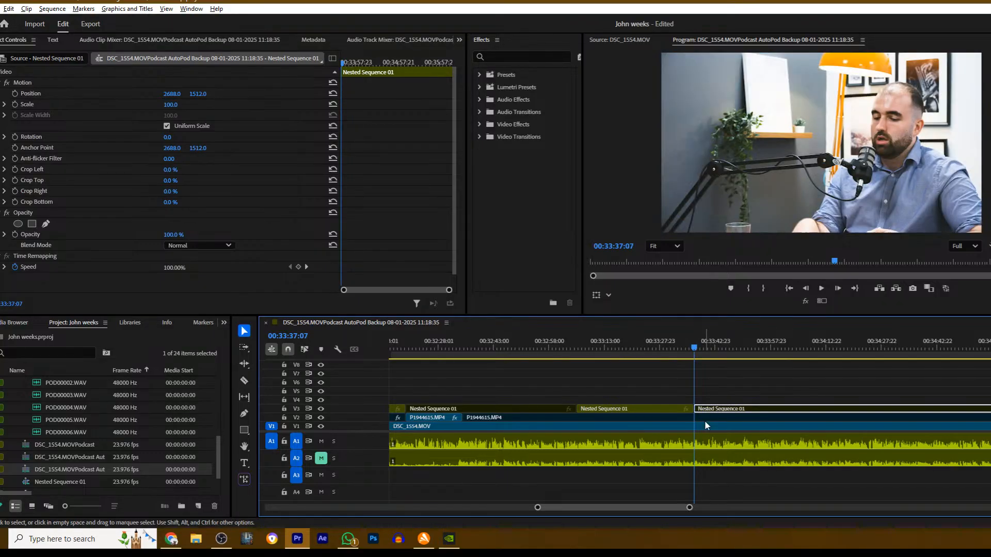
# - Play on to about 00:34:32, cut Nested Sequence 01 on V3 there and enable the wide shot after the cut
pyautogui.scroll(-5, 719, 384)
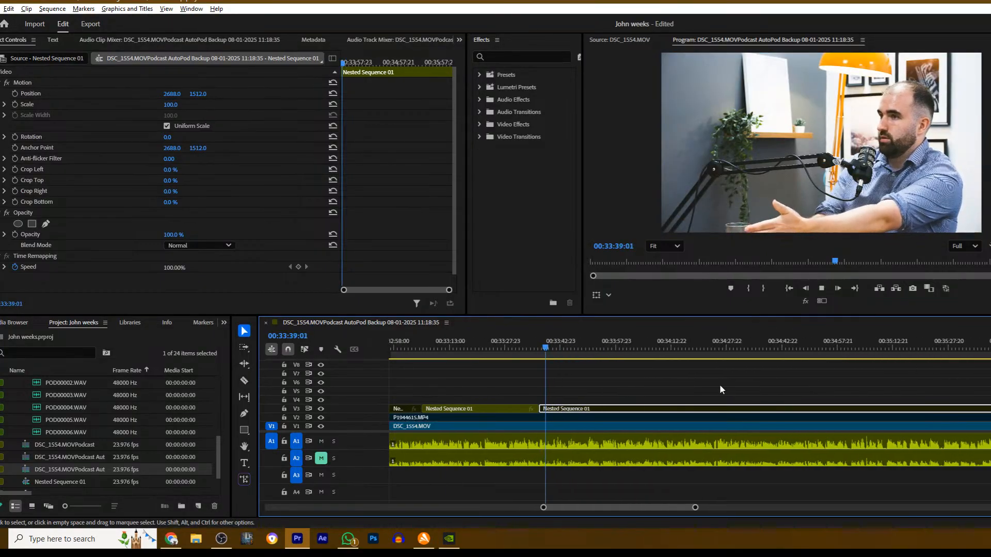
pyautogui.scroll(-2, 680, 384)
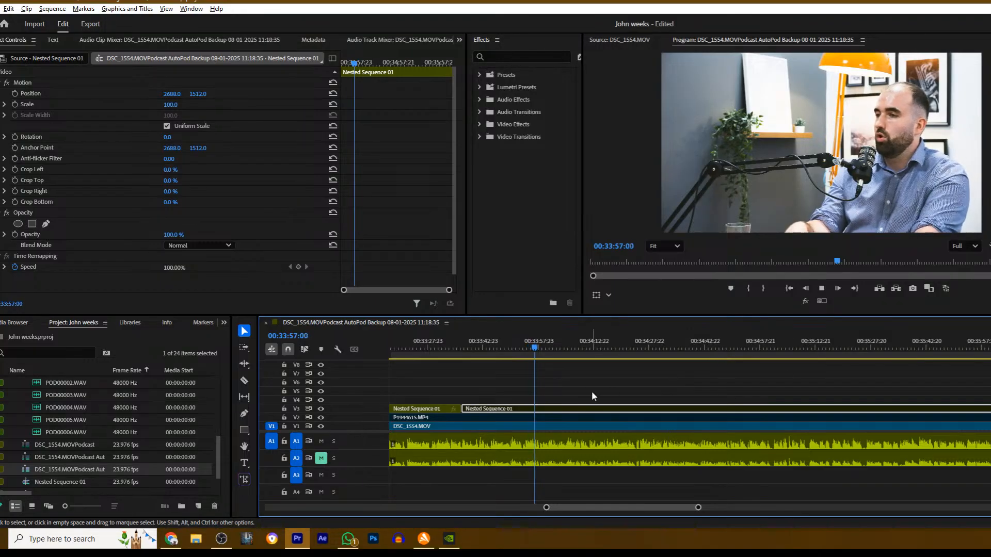
pyautogui.click(579, 386)
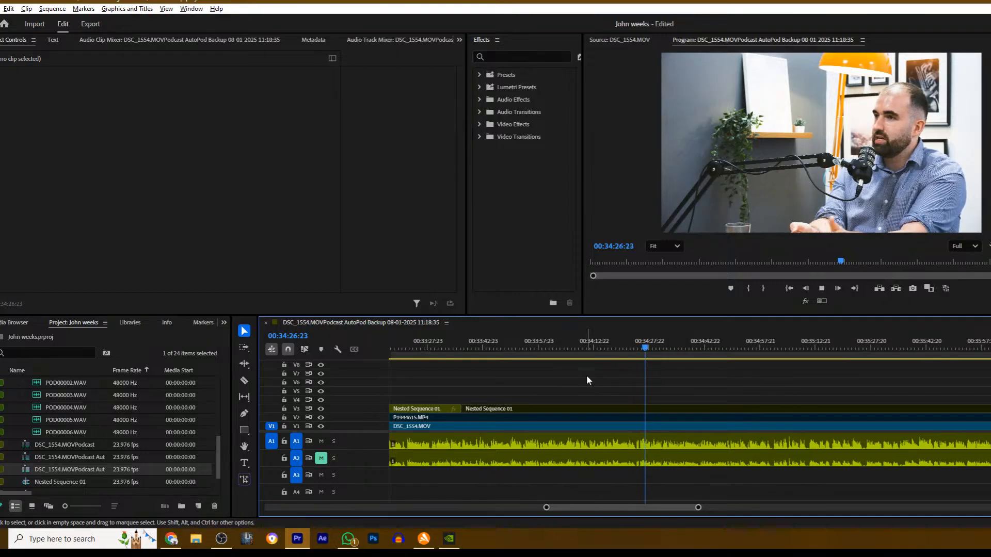
pyautogui.scroll(-3, 577, 401)
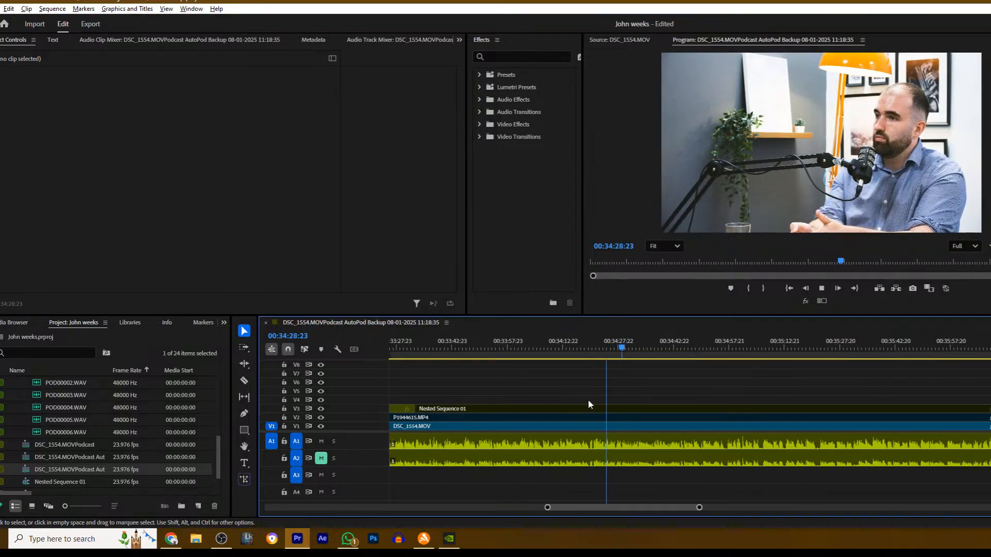
pyautogui.scroll(-3, 534, 395)
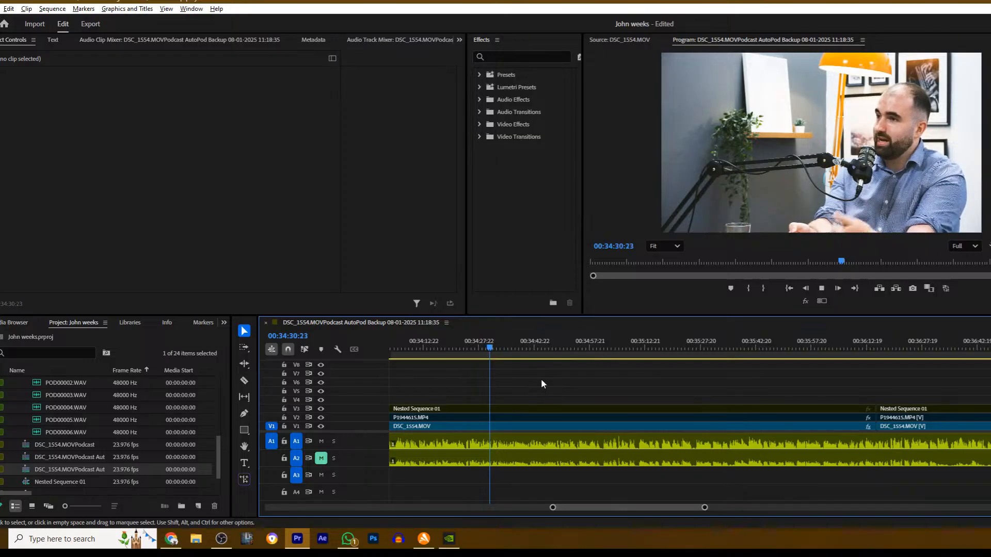
pyautogui.click(503, 409)
pyautogui.hotkey('ctrl', 'k')
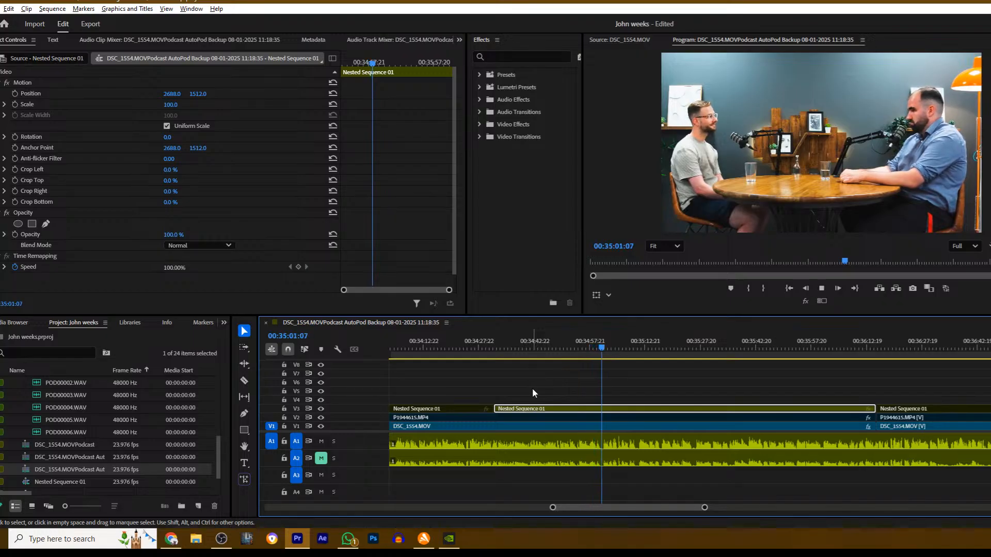
# - Cut the Nested Sequence 01 wide shot on V3 at about 00:35:03, disable the section after the cut and resume playback
pyautogui.click(631, 387)
pyautogui.press('space')
pyautogui.press('c')
pyautogui.click(611, 409)
pyautogui.press('v')
pyautogui.click(627, 409)
pyautogui.hotkey('shift', 'e')
pyautogui.press('space')
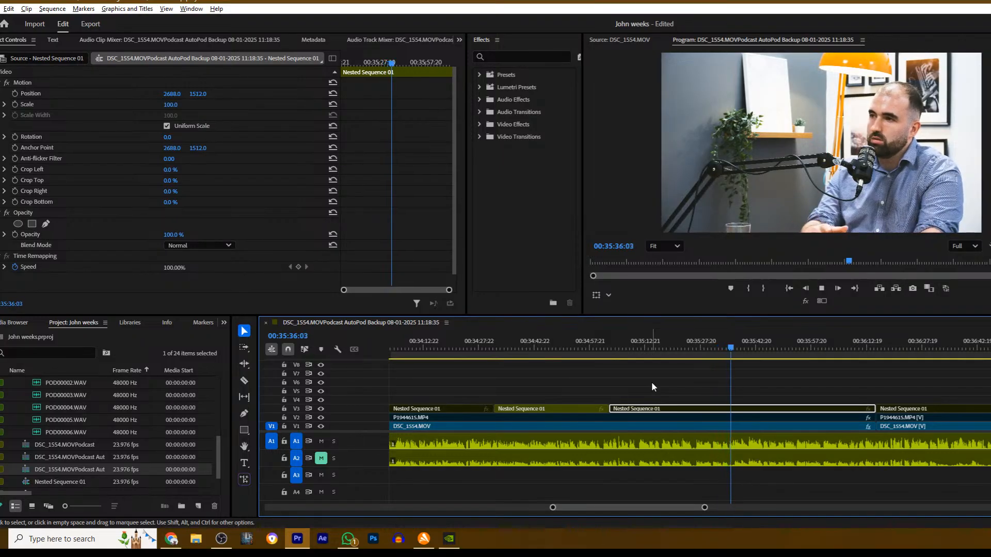
pyautogui.click(696, 370)
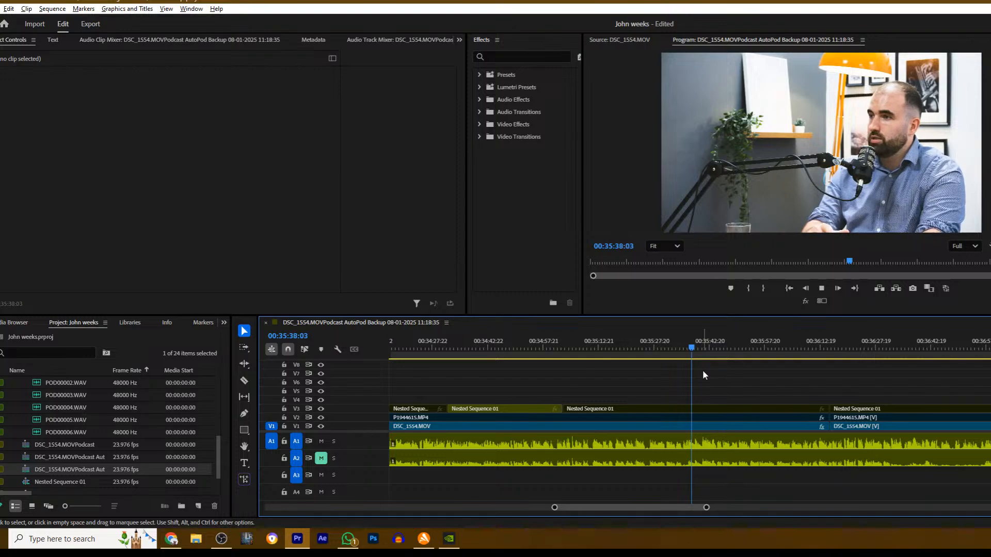
# - Cut Nested Sequence 01 on V3 at 00:35:34:10, enable the wide shot after the cut and resume playback
pyautogui.moveTo(701, 348); pyautogui.dragTo(678, 354)
pyautogui.press('c')
pyautogui.click(680, 407)
pyautogui.press('v')
pyautogui.click(709, 409)
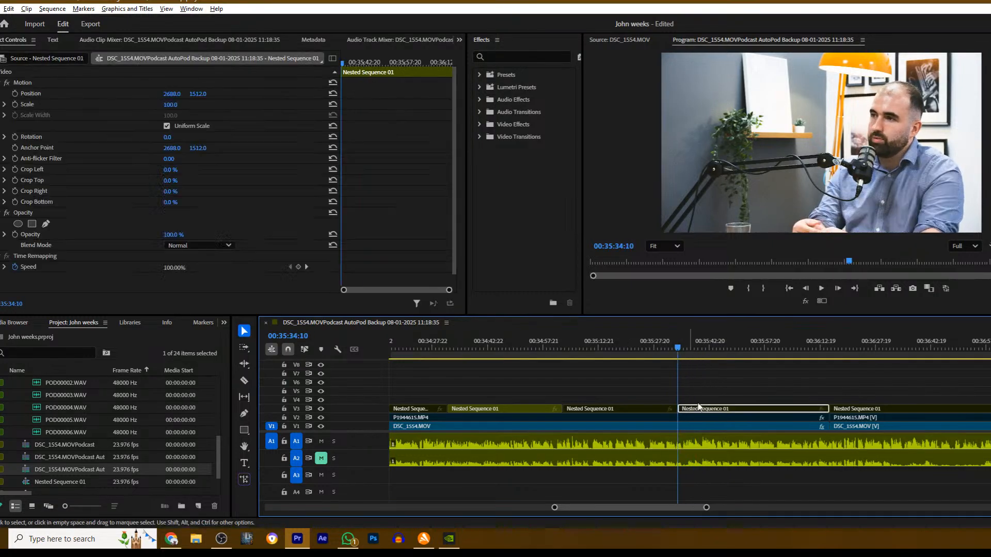
pyautogui.press('space')
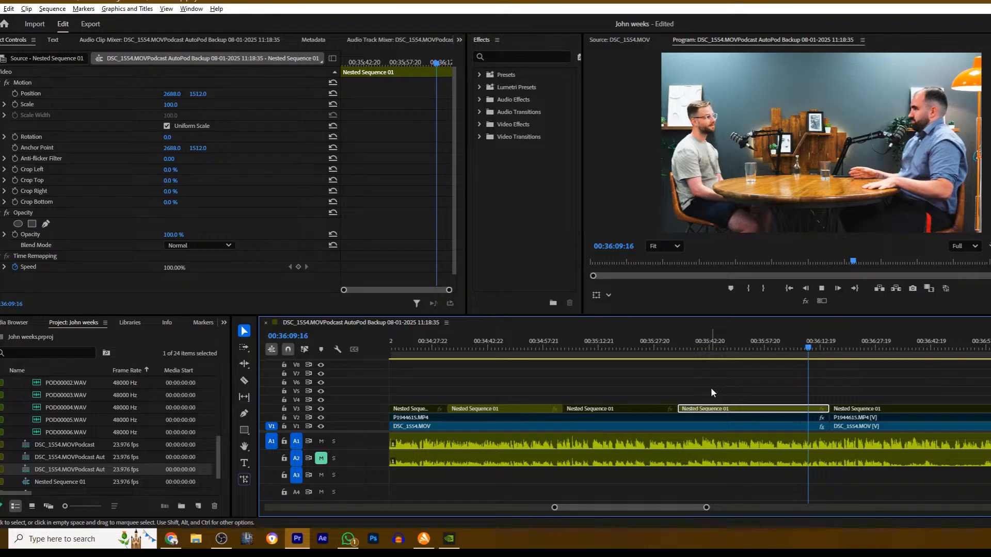
# - Cut Nested Sequence 01 on V3 at about 00:36:03 and resume playback from shortly before 00:35:52
pyautogui.moveTo(806, 349); pyautogui.dragTo(784, 350)
pyautogui.click(798, 402)
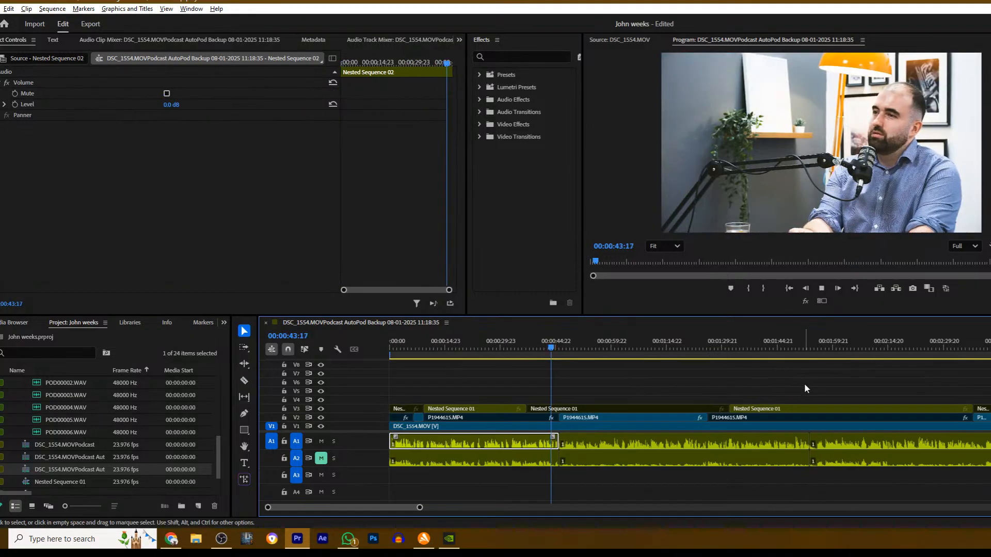
pyautogui.press('space')
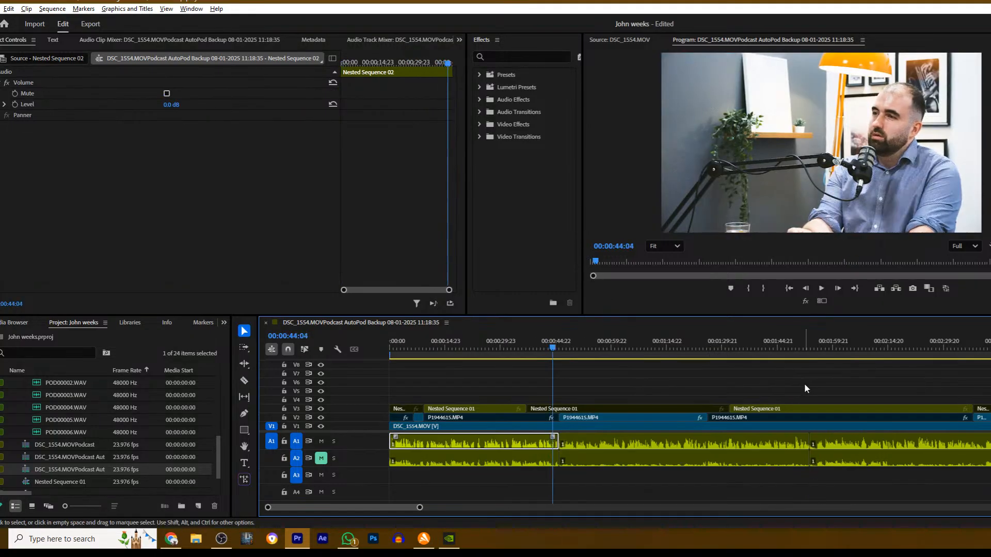
pyautogui.moveTo(419, 508); pyautogui.dragTo(713, 504)
pyautogui.click(841, 344)
pyautogui.press('space')
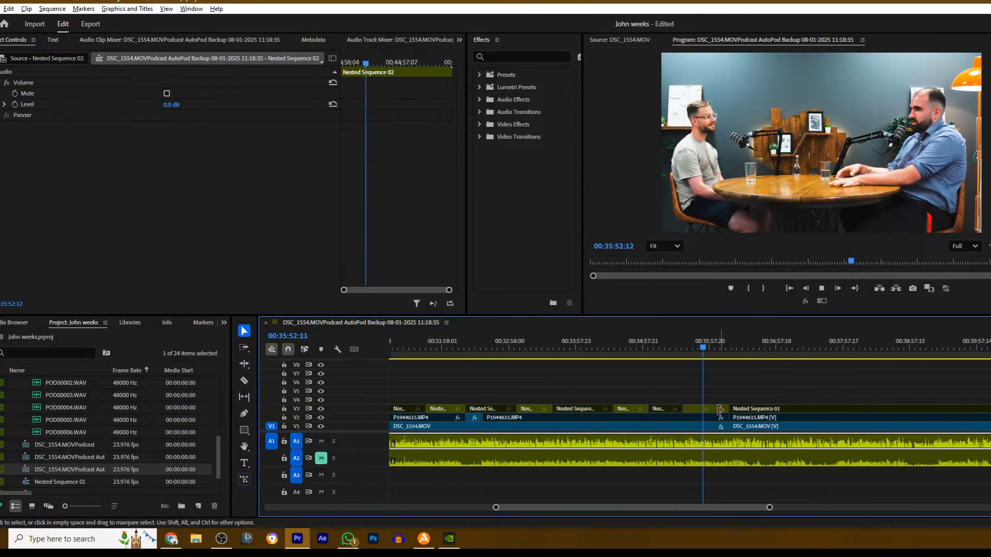
# - Cut Nested Sequence 01 on V3 at about 00:35:53, disable the two sections following the cut and resume playback
pyautogui.press('space')
pyautogui.press('c')
pyautogui.press('v')
pyautogui.click(709, 410)
pyautogui.hotkey('shift', 'e')
pyautogui.click(721, 410)
pyautogui.hotkey('shift', 'e')
pyautogui.press('space')
pyautogui.click(727, 383)
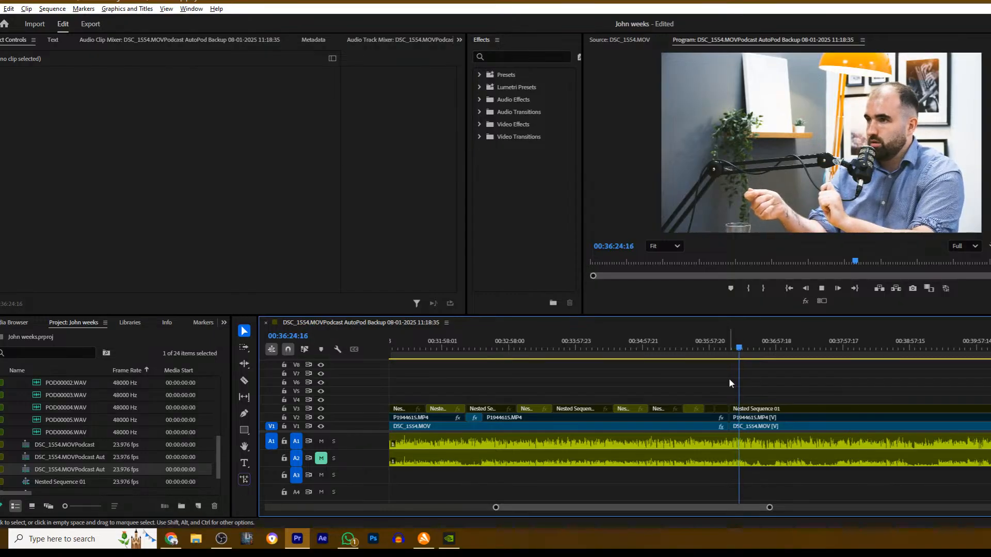
# - Cut P1944615.MP4 on V2 and Nested Sequence 01 on V3 at 00:36:31:22, enable the wide shot after the cut and resume playback
pyautogui.scroll(-3, 729, 378)
pyautogui.scroll(-8, 721, 384)
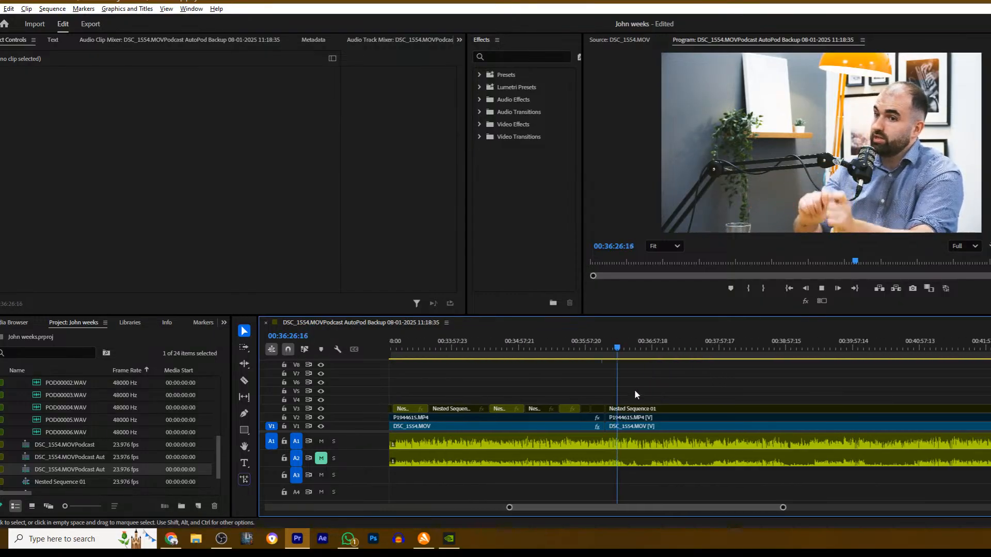
pyautogui.moveTo(796, 508); pyautogui.dragTo(714, 511)
pyautogui.scroll(-6, 643, 422)
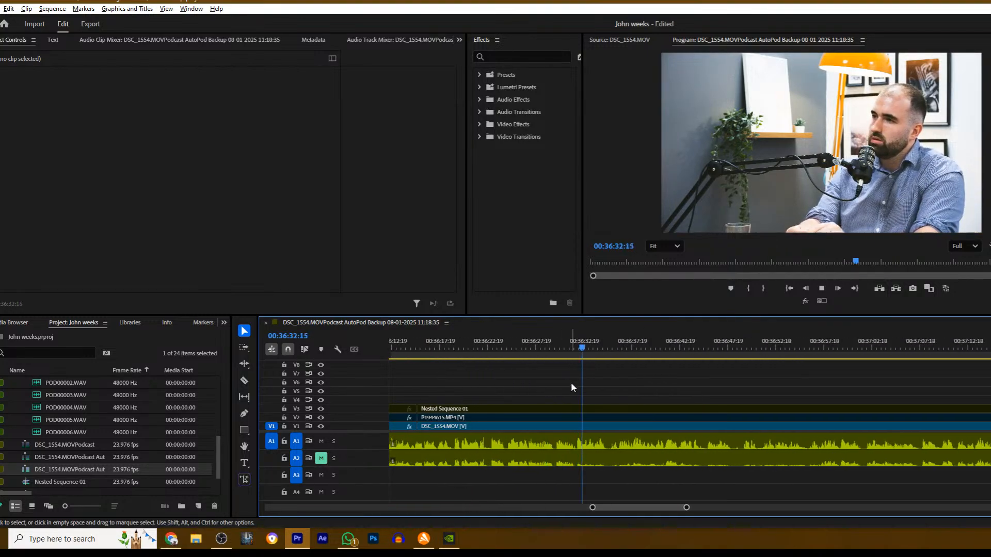
pyautogui.moveTo(591, 344); pyautogui.dragTo(577, 345)
pyautogui.press('c')
pyautogui.click(576, 417)
pyautogui.click(577, 409)
pyautogui.press('v')
pyautogui.click(586, 409)
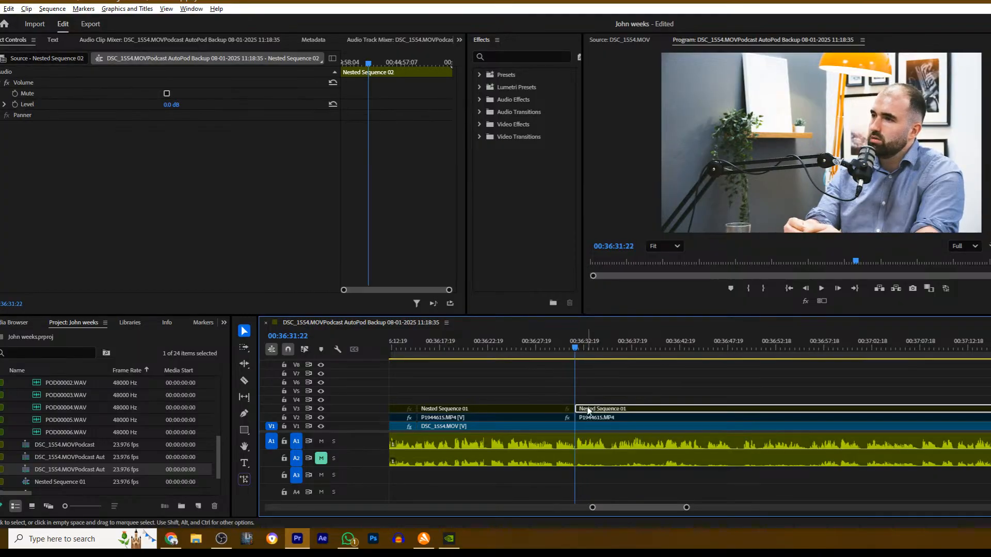
pyautogui.hotkey('shift', 'e')
pyautogui.press('space')
# - Play on to 00:36:45:14, cut Nested Sequence 01 on V3 there and disable the section after the cut
pyautogui.scroll(-3, 611, 380)
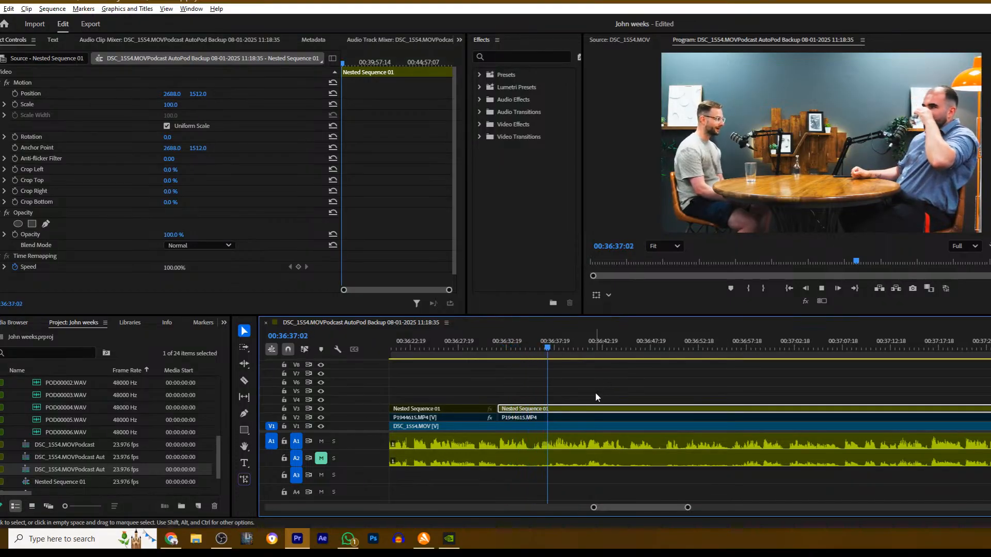
pyautogui.scroll(-1, 603, 374)
pyautogui.scroll(10, 592, 373)
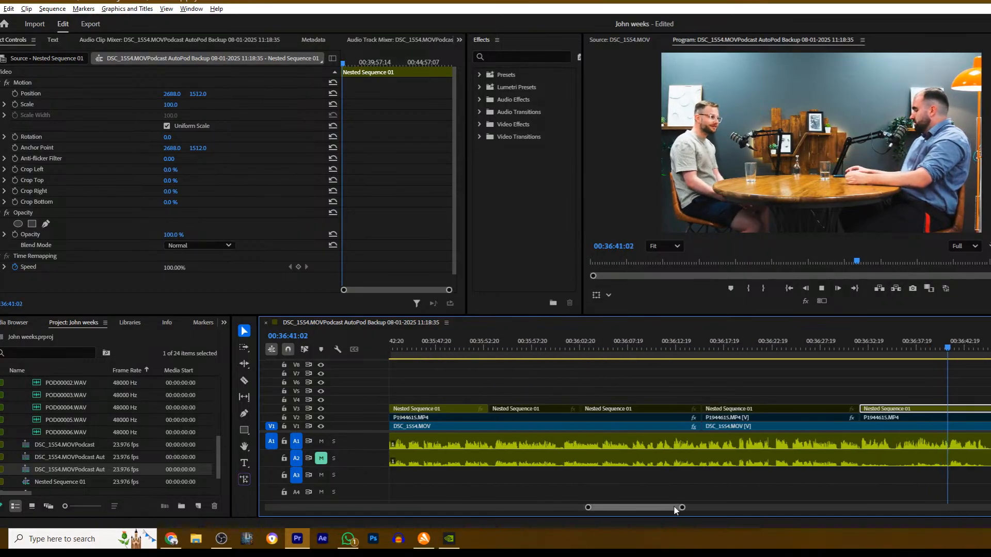
pyautogui.moveTo(679, 508); pyautogui.dragTo(719, 505)
pyautogui.scroll(-5, 693, 399)
pyautogui.scroll(-2, 626, 393)
pyautogui.press('space')
pyautogui.hotkey('shift', 'e')
# - Cut P1944615.MP4 on V2 at 00:36:45:14, enable the section after the cut and resume playback
pyautogui.press('c')
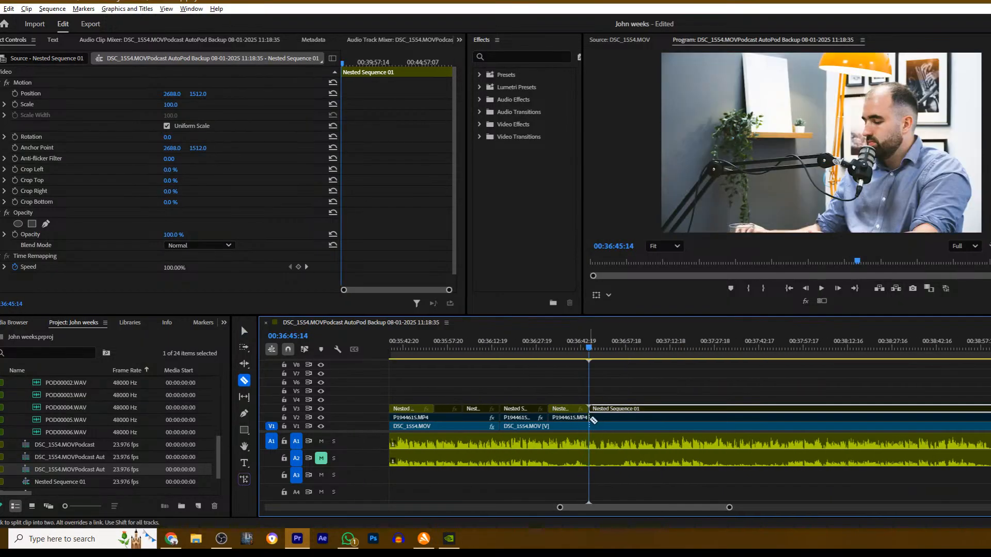
pyautogui.click(590, 419)
pyautogui.press('v')
pyautogui.click(610, 417)
pyautogui.hotkey('shift', 'e')
pyautogui.press('space')
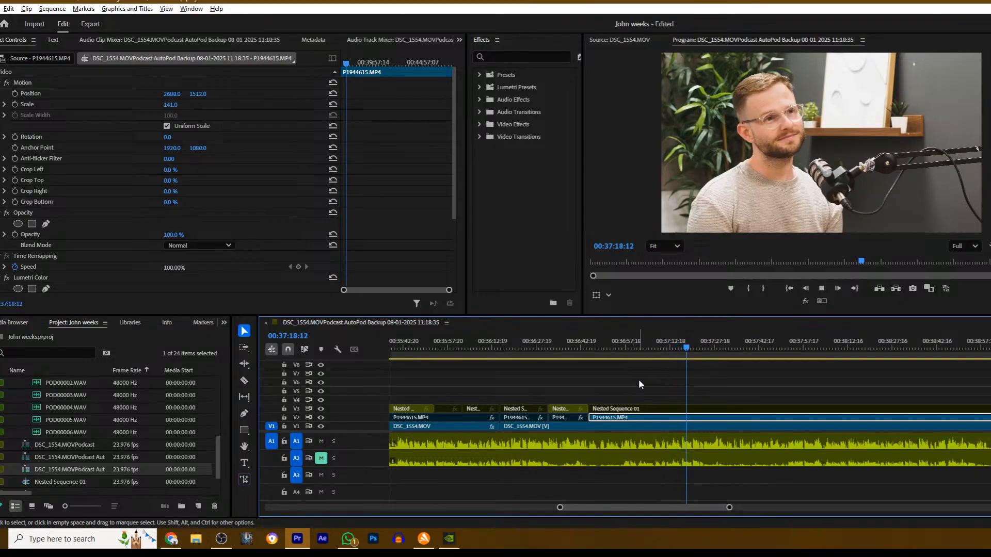
# - Replay from about 00:36:52, cut P1944615.MP4 on V2 at about 00:36:58 and disable the section after the cut
pyautogui.moveTo(669, 341); pyautogui.dragTo(612, 344)
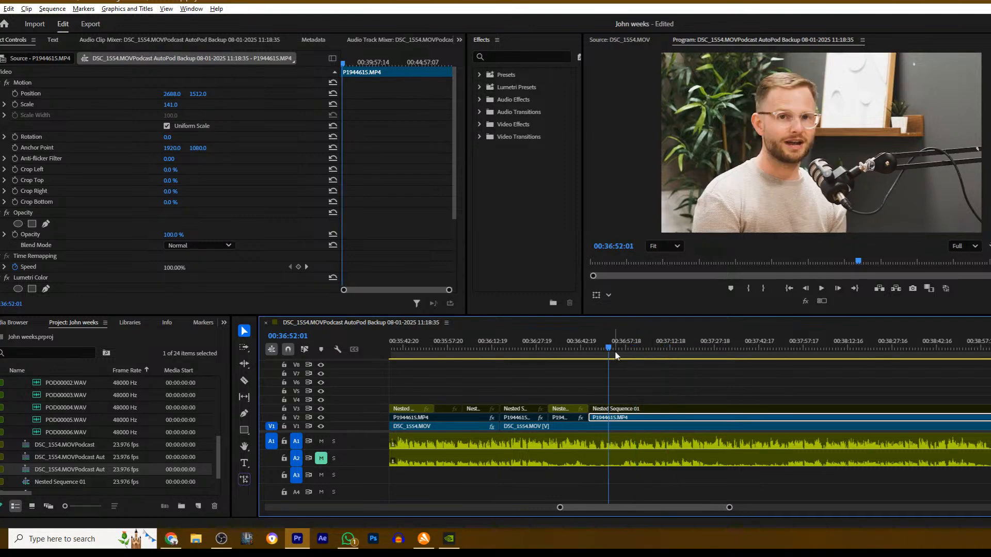
pyautogui.press('space')
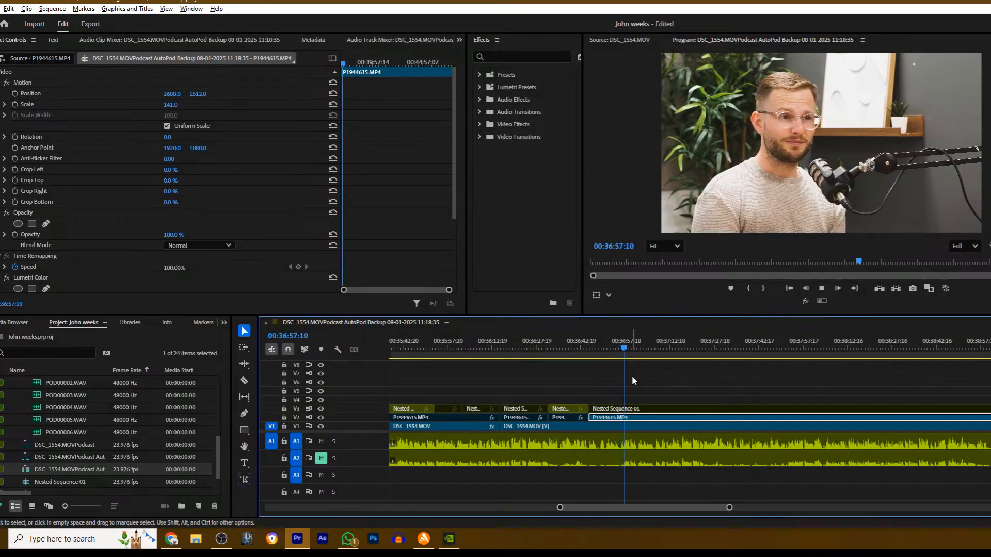
pyautogui.press('space')
pyautogui.press('c')
pyautogui.click(627, 418)
pyautogui.press('v')
pyautogui.press('space')
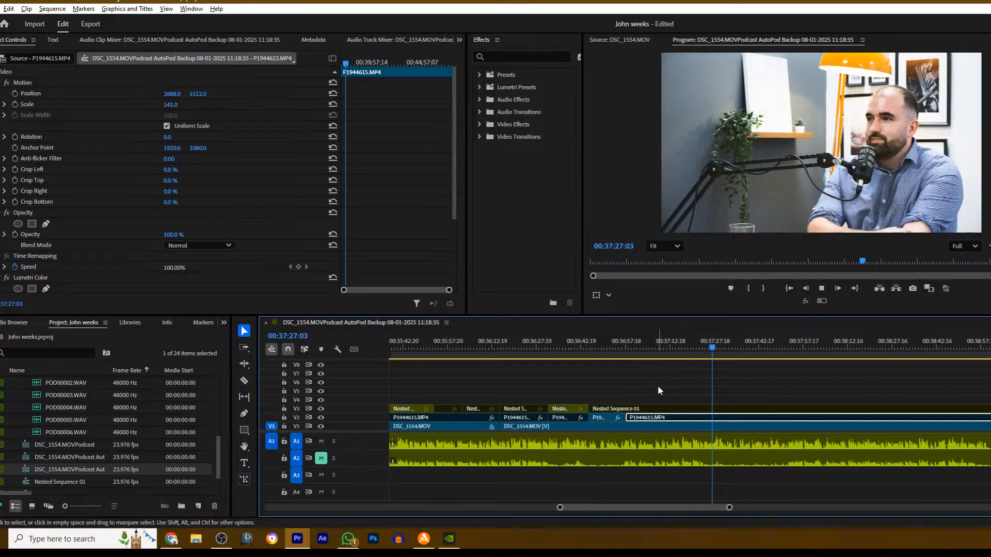
# - Cut Nested Sequence 01 on V3 at about 00:37:24, enable the wide shot after the cut and resume playback
pyautogui.click(708, 352)
pyautogui.moveTo(708, 353); pyautogui.dragTo(706, 354)
pyautogui.press('c')
pyautogui.click(707, 410)
pyautogui.press('v')
pyautogui.click(720, 408)
pyautogui.hotkey('shift', 'e')
pyautogui.press('space')
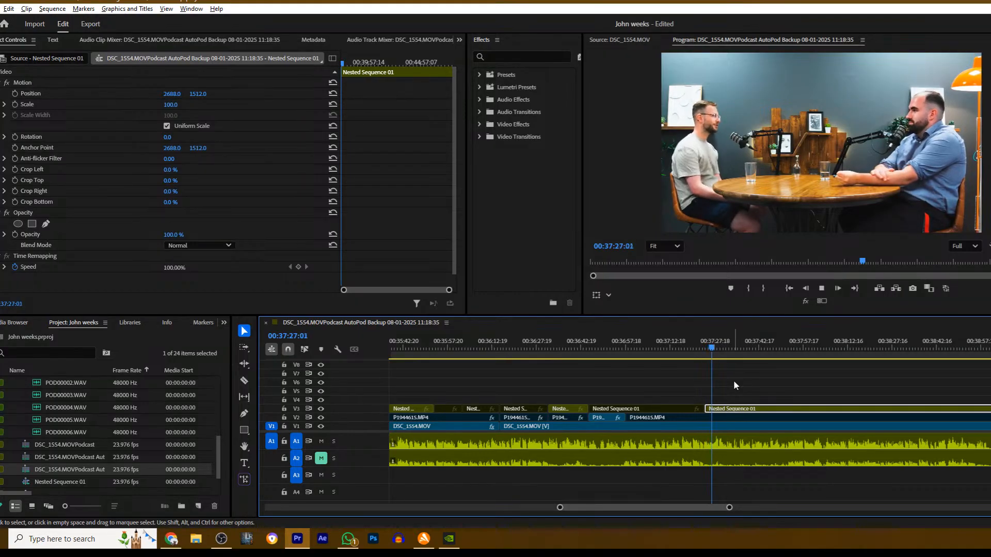
# - Replay the sequence from about 00:37:20 to check the switch to the wide shot
pyautogui.click(691, 345)
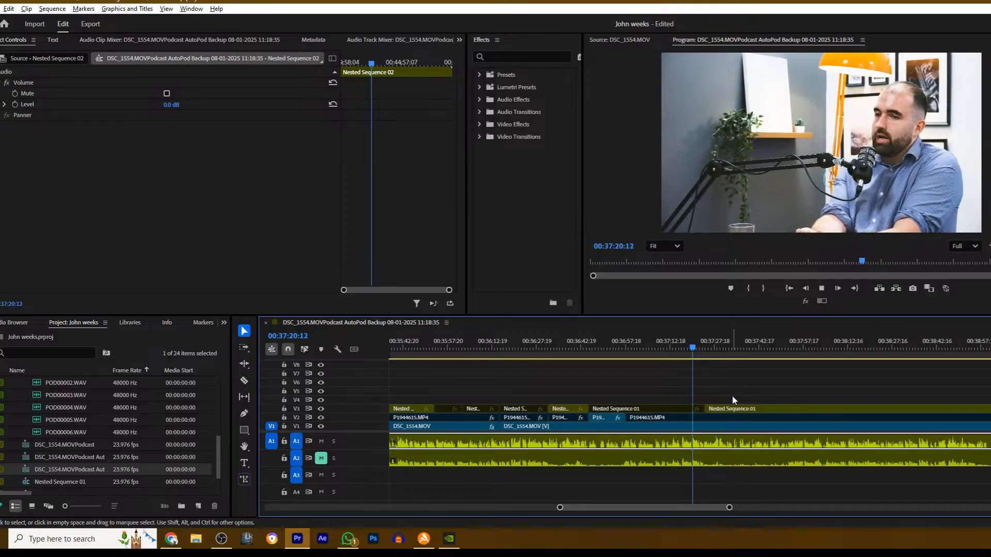
pyautogui.scroll(-5, 732, 395)
pyautogui.scroll(-5, 631, 388)
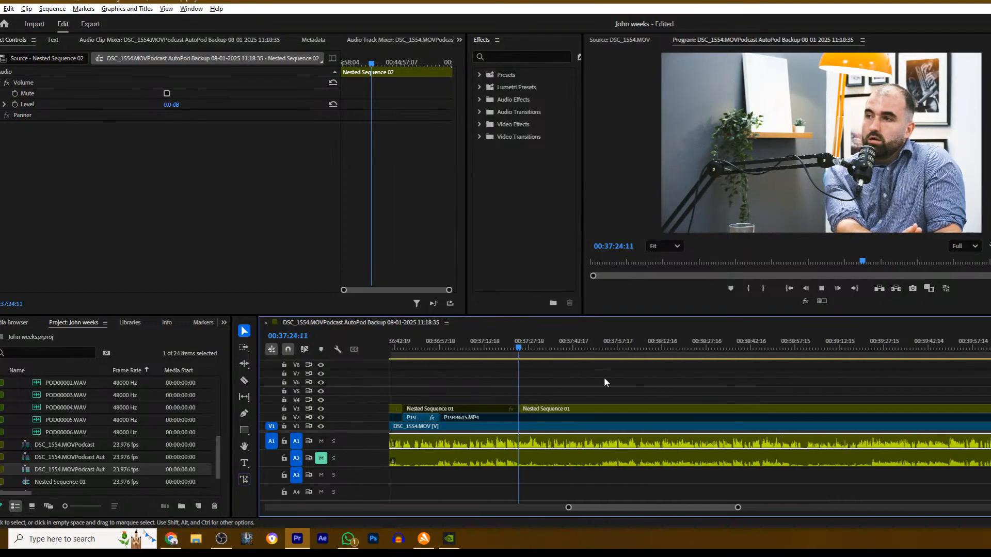
pyautogui.click(566, 373)
# - Play on to 00:37:54:22, cut Nested Sequence 01 on V3 there, disable the section after the cut and resume playback
pyautogui.scroll(-7, 566, 374)
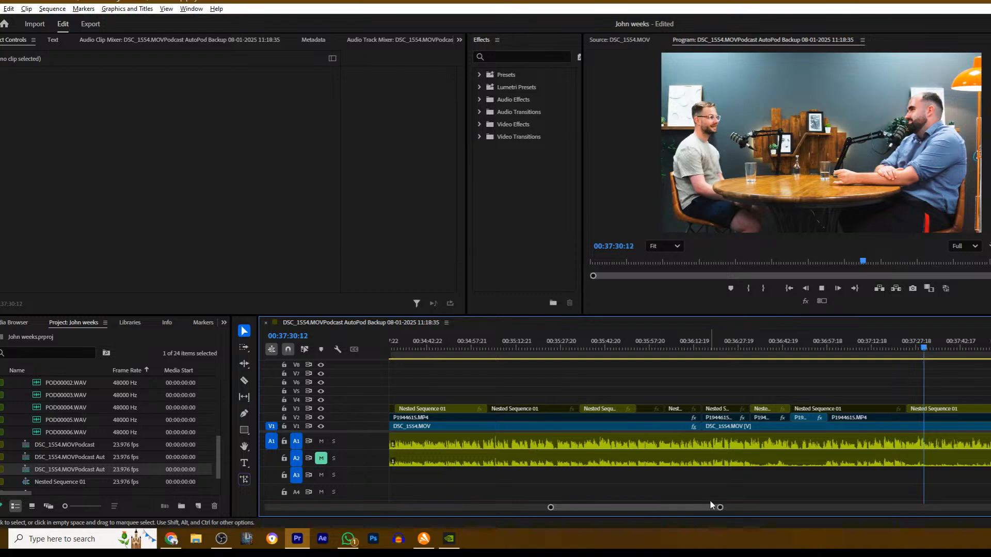
pyautogui.moveTo(707, 508); pyautogui.dragTo(728, 506)
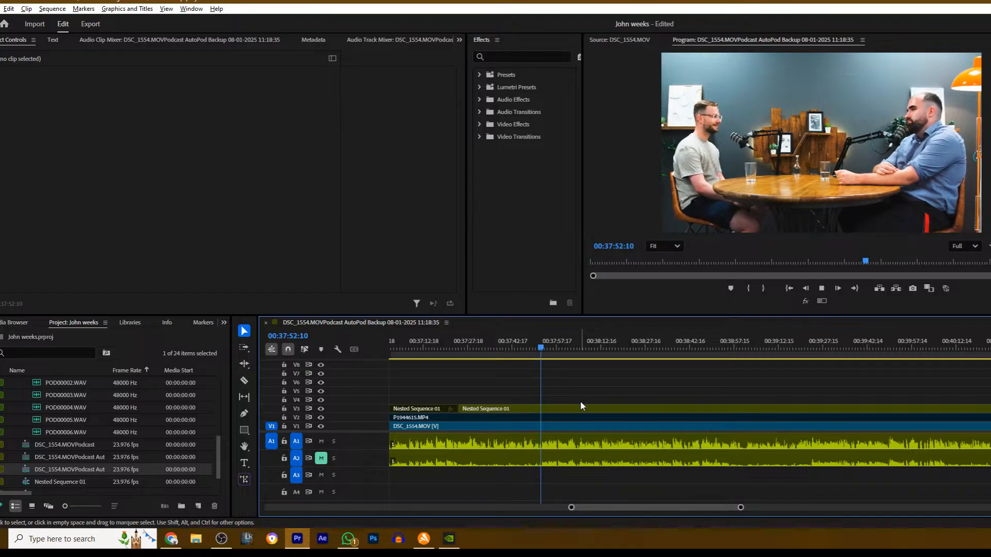
pyautogui.press('space')
pyautogui.press('c')
pyautogui.click(549, 408)
pyautogui.press('v')
pyautogui.click(567, 401)
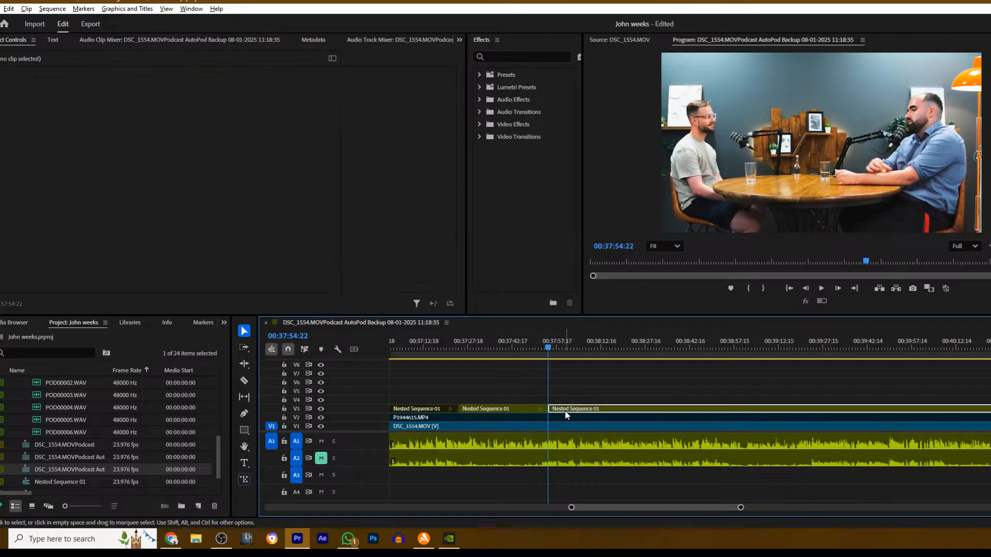
pyautogui.click(565, 409)
pyautogui.press('space')
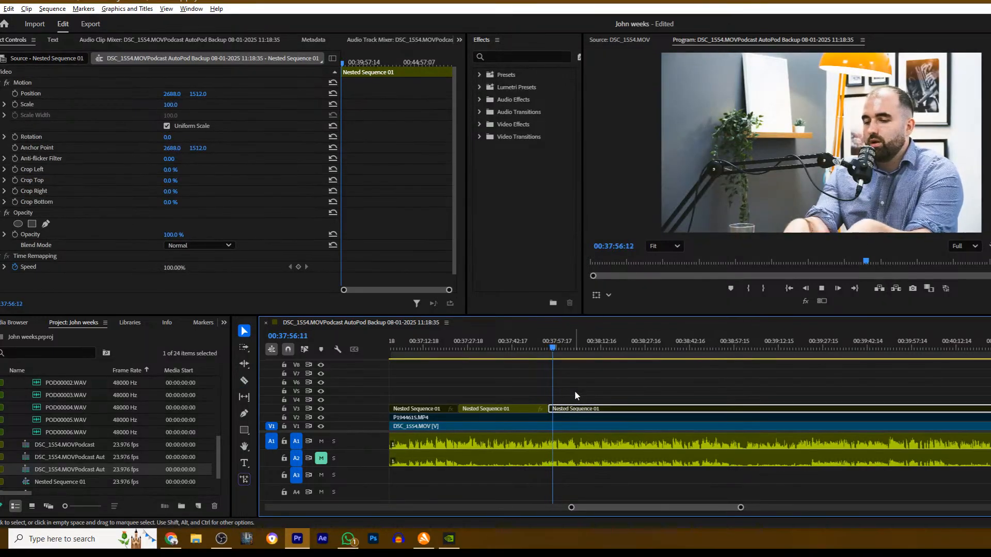
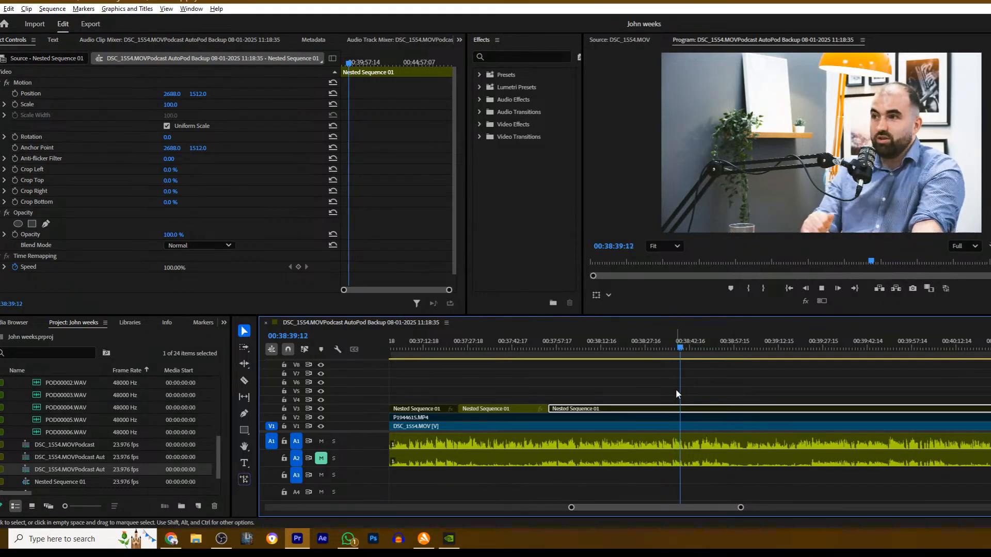
# - Play on to 00:38:45:18, cut Nested Sequence 01 on V3 there, enable the wide shot after the cut and resume playback
pyautogui.scroll(-3, 643, 381)
pyautogui.scroll(-2, 642, 379)
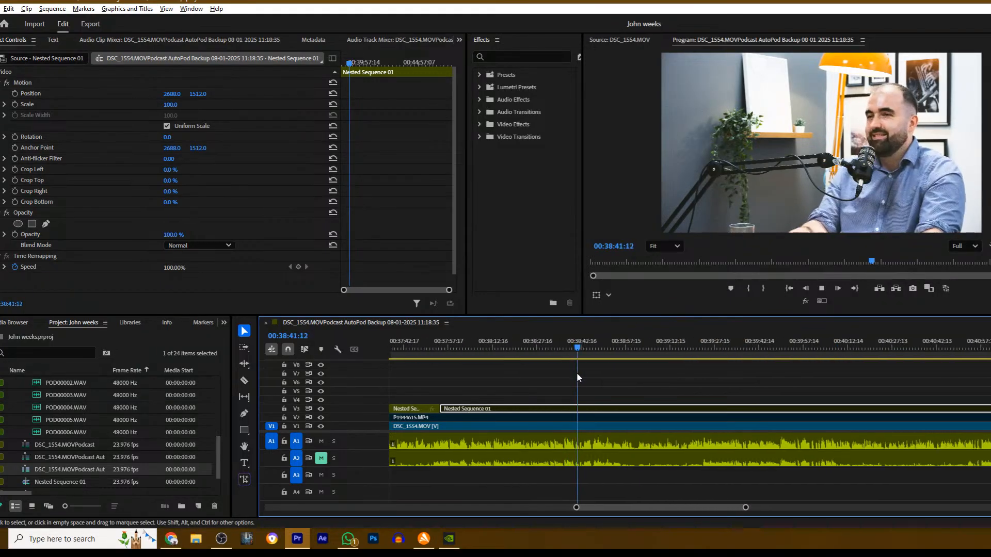
pyautogui.click(574, 370)
pyautogui.scroll(-2, 570, 372)
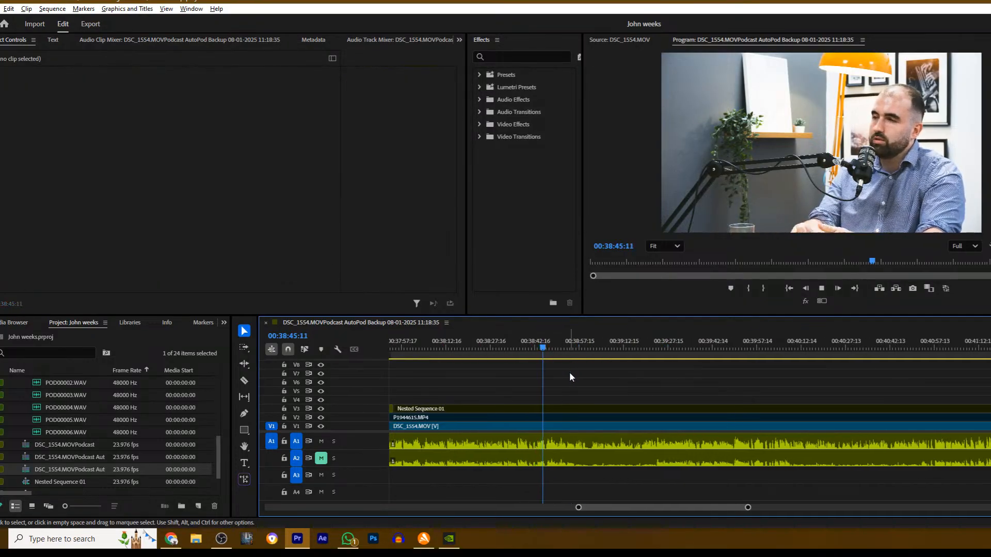
pyautogui.press('space')
pyautogui.press('c')
pyautogui.click(545, 409)
pyautogui.press('v')
pyautogui.click(564, 409)
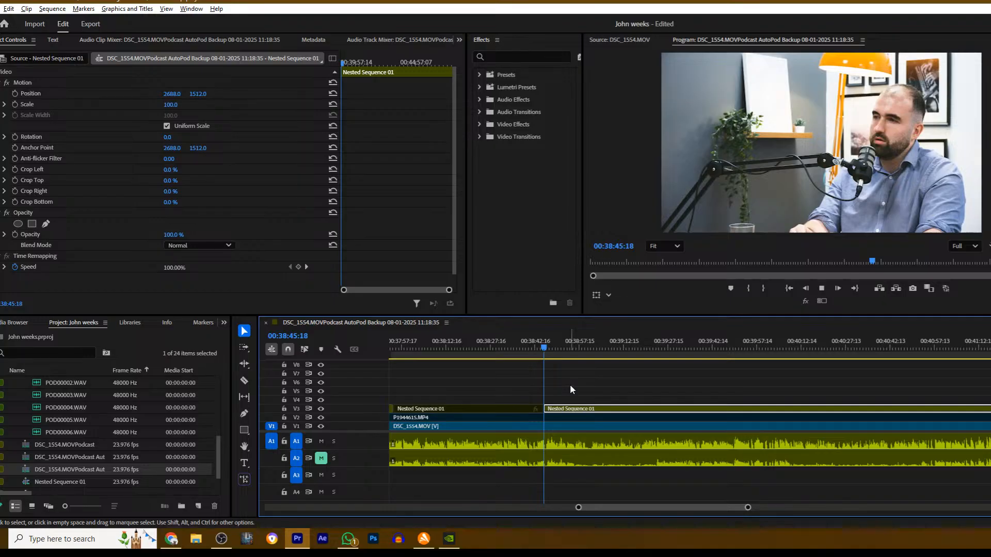
pyautogui.press('space')
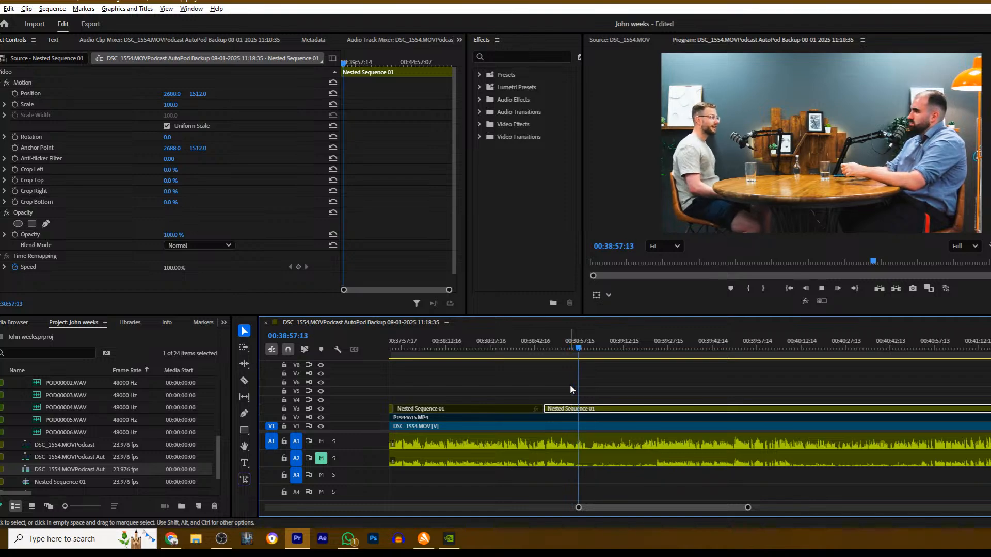
# - Stop at 00:38:58:10, cut Nested Sequence 01 on V3 there and disable the section after the cut
pyautogui.press('space')
pyautogui.press('c')
pyautogui.click(583, 408)
pyautogui.press('v')
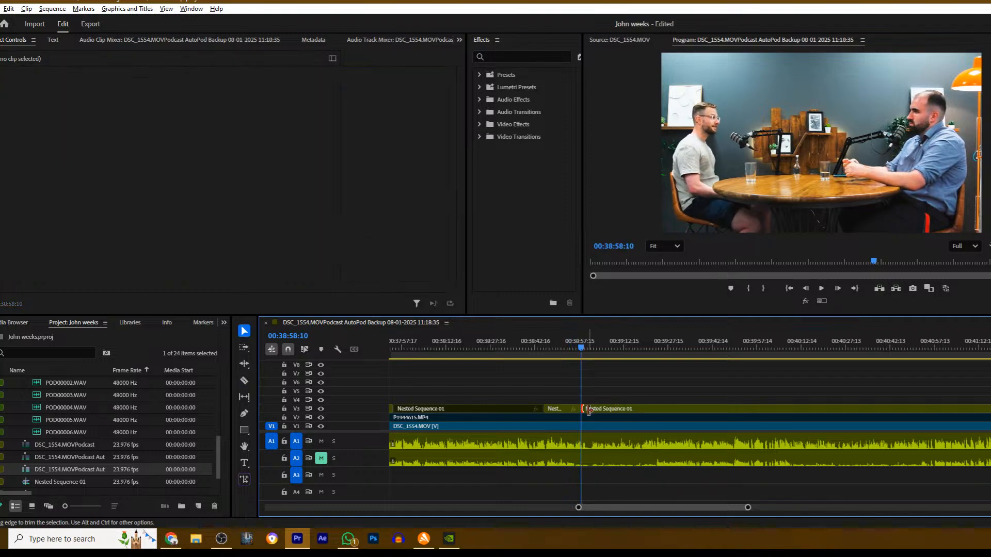
pyautogui.click(597, 410)
pyautogui.hotkey('shift', 'e')
# - Cut P1944615.MP4 on V2 at about 00:38:58, enable the section after the cut and resume playback
pyautogui.press('c')
pyautogui.click(582, 418)
pyautogui.press('v')
pyautogui.click(598, 419)
pyautogui.press('space')
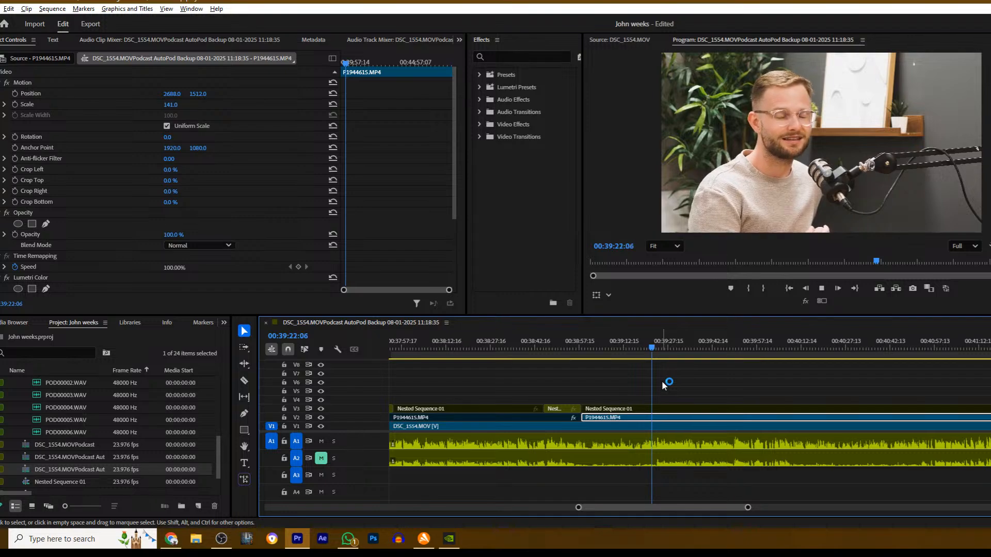
# - Play on to about 00:39:25, cut P1944615.MP4 on V2 there, disable the section after the cut and resume playback
pyautogui.hscroll(2, 665, 388)
pyautogui.hscroll(3, 660, 387)
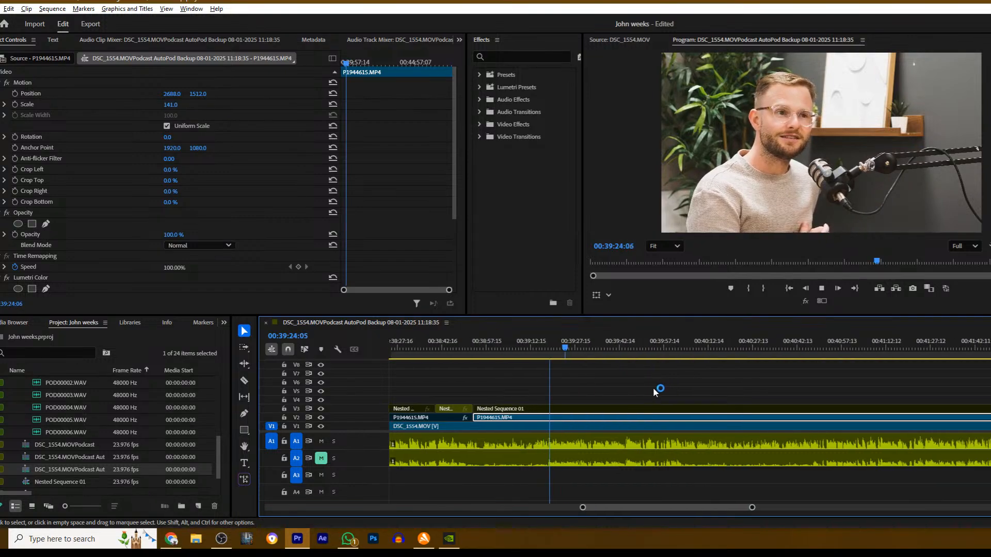
pyautogui.press('space')
pyautogui.press('c')
pyautogui.click(556, 418)
pyautogui.press('v')
pyautogui.click(568, 418)
pyautogui.hotkey('shift', 'e')
pyautogui.press('space')
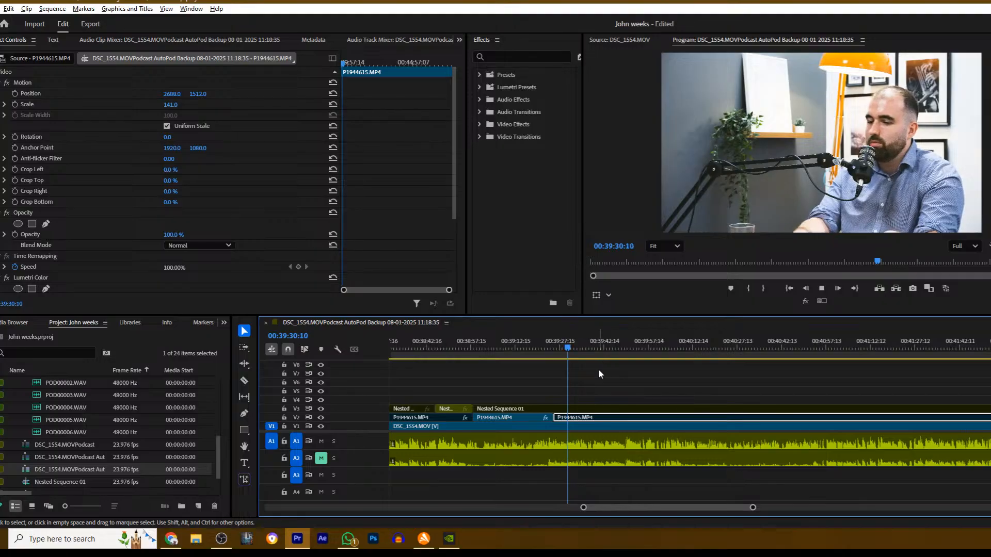
# - Play on to 00:40:07:08, cut Nested Sequence 01 on V3 there, enable the wide shot after the cut and resume playback
pyautogui.scroll(-1, 587, 383)
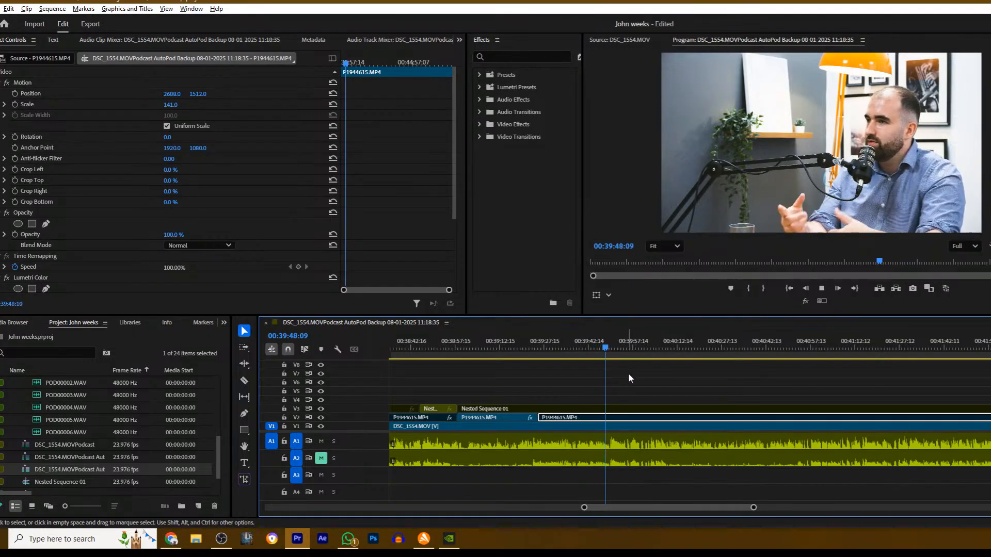
pyautogui.scroll(-5, 623, 382)
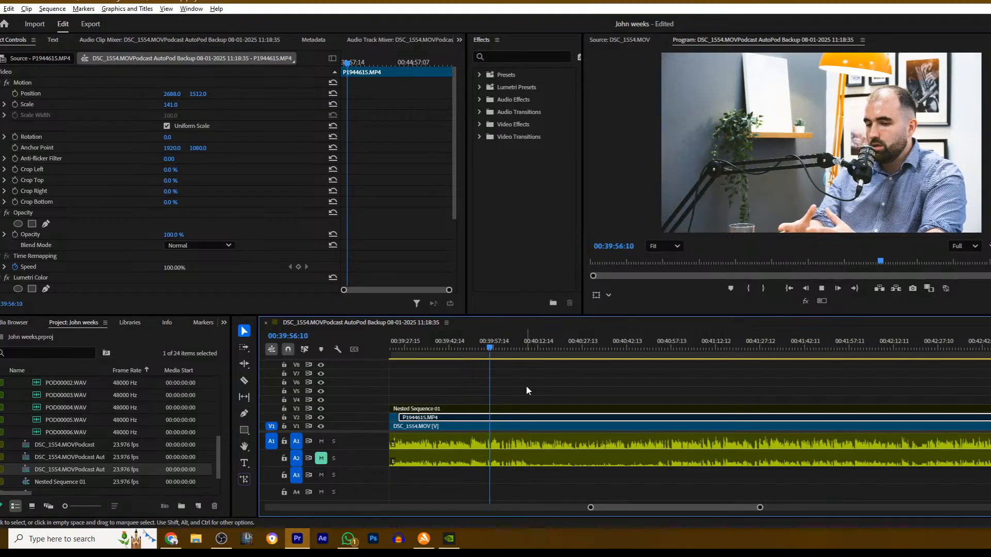
pyautogui.scroll(1, 527, 390)
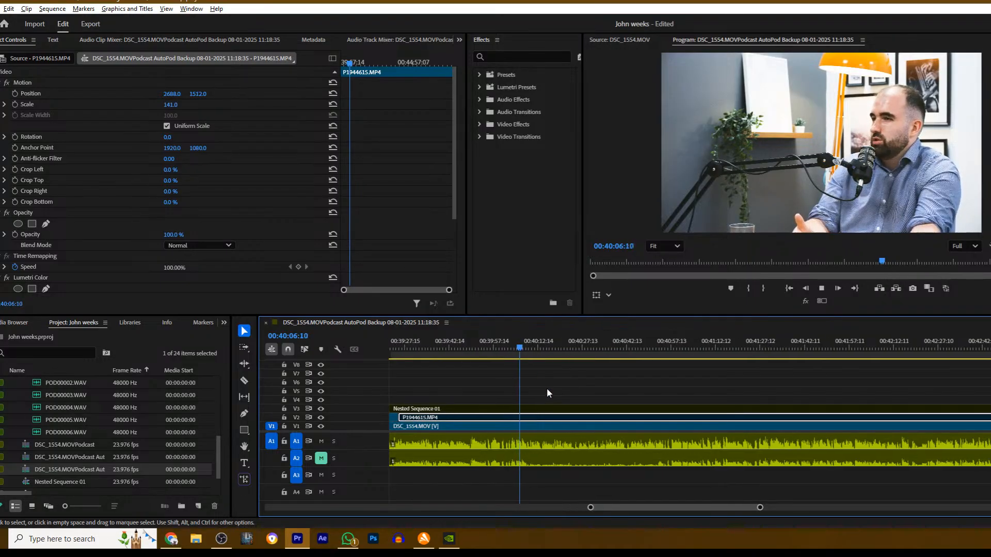
pyautogui.press('space')
pyautogui.press('c')
pyautogui.click(524, 418)
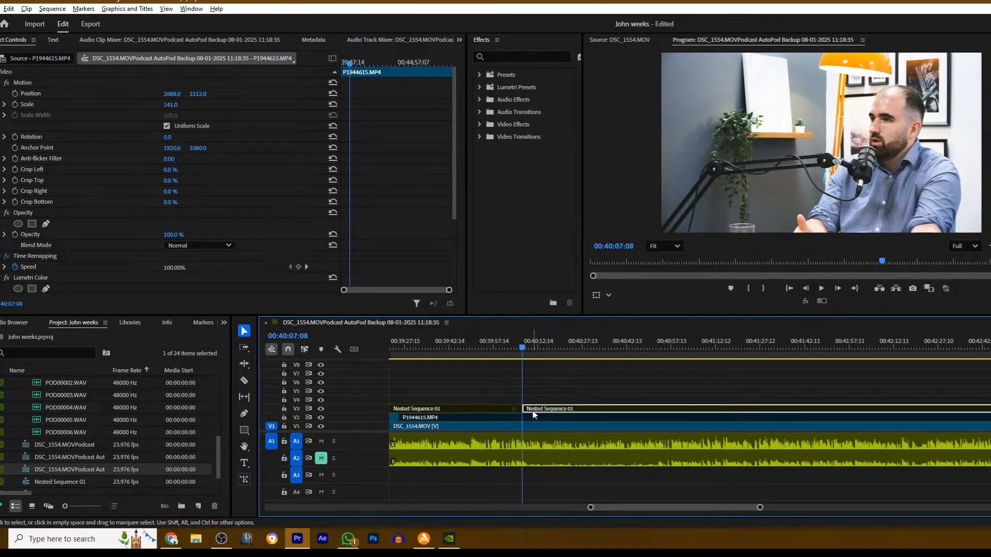
pyautogui.press('v')
pyautogui.press('space')
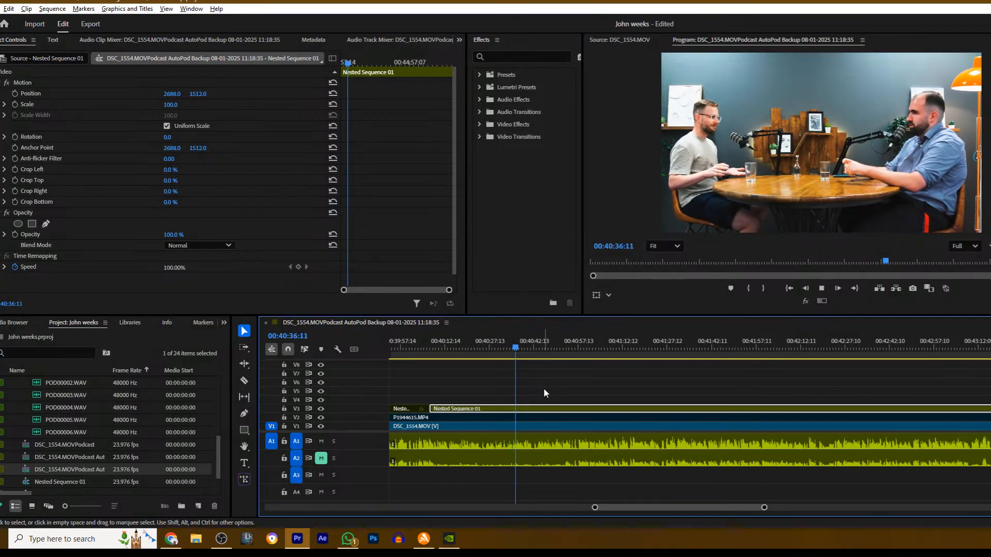
# - Stop at about 00:40:37, cut Nested Sequence 01 on V3 there and disable the section after the cut
pyautogui.press('space')
pyautogui.press('c')
pyautogui.click(518, 409)
pyautogui.press('v')
pyautogui.click(532, 409)
pyautogui.hotkey('shift', 'e')
# - Cut P1944615.MP4 on V2 at about 00:40:37, enable the section after the cut and resume playback
pyautogui.press('c')
pyautogui.click(519, 418)
pyautogui.press('v')
pyautogui.click(531, 418)
pyautogui.press('space')
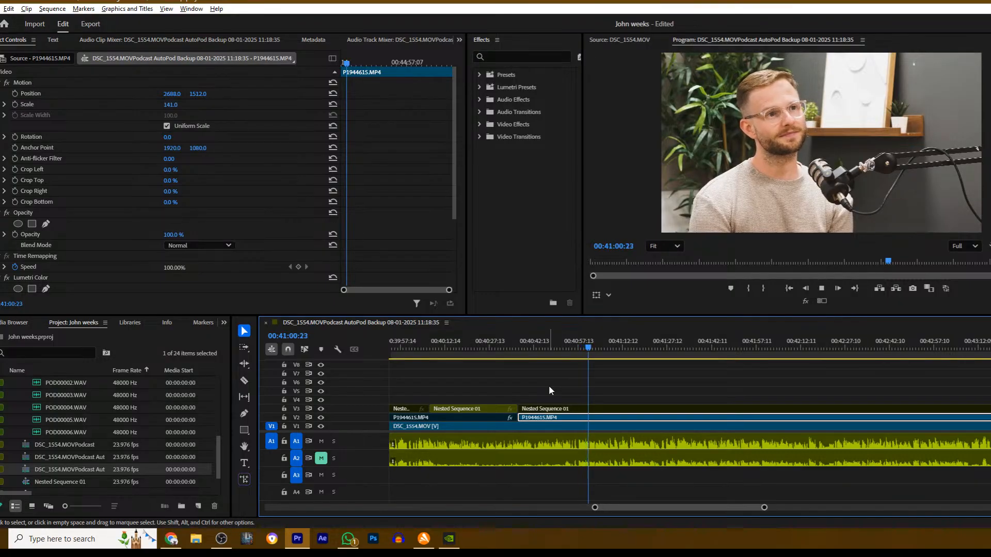
# - Replay from about 00:40:53, cut P1944615.MP4 on V2 at 00:40:57:13 and disable the section after the cut
pyautogui.moveTo(594, 349); pyautogui.dragTo(565, 350)
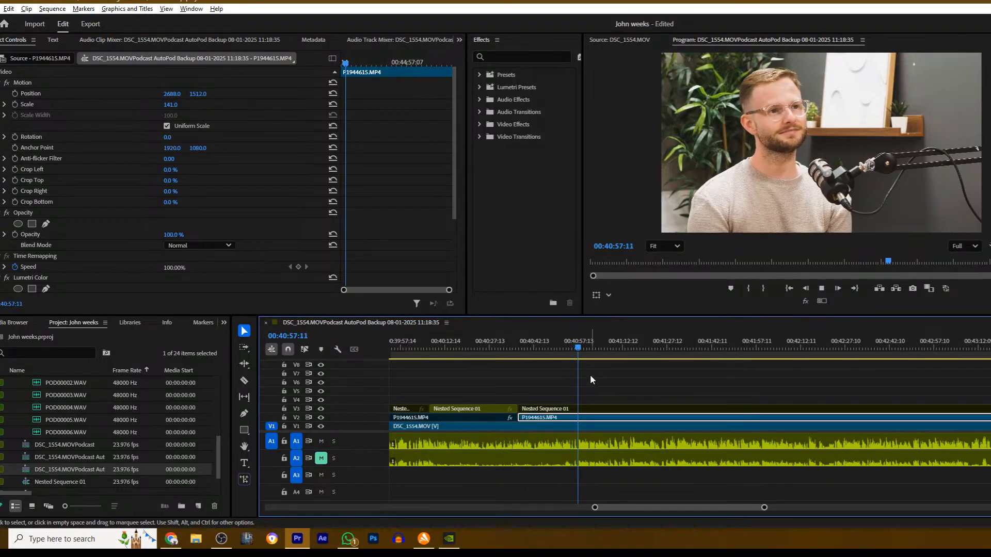
pyautogui.press('space')
pyautogui.moveTo(582, 348); pyautogui.dragTo(578, 350)
pyautogui.press('c')
pyautogui.click(580, 418)
pyautogui.press('v')
pyautogui.click(588, 419)
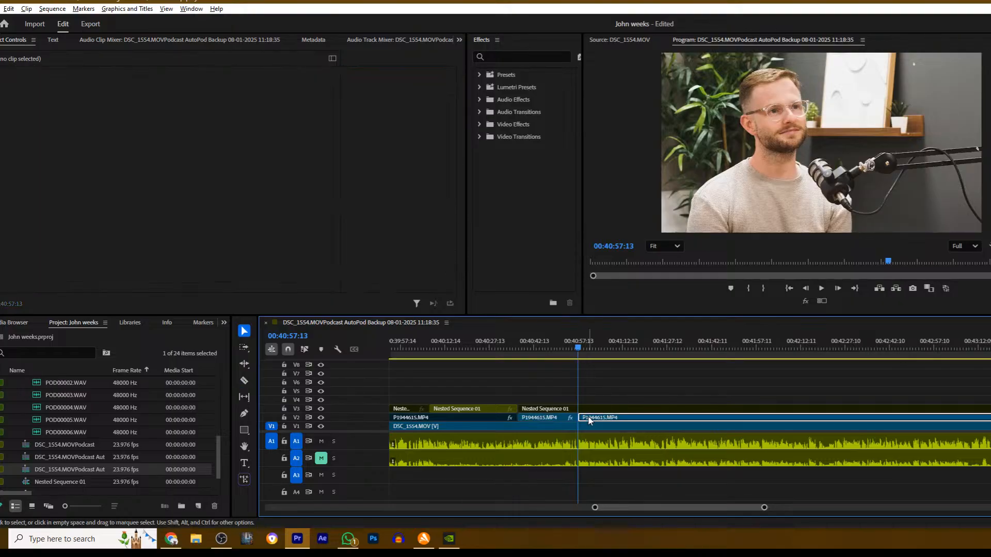
pyautogui.hotkey('shift', 'e')
# - Resume playback, cut Nested Sequence 01 on V3 at about 00:40:58 and clear the clip selection
pyautogui.press('space')
pyautogui.press('c')
pyautogui.click(581, 410)
pyautogui.press('v')
pyautogui.click(592, 410)
pyautogui.click(655, 371)
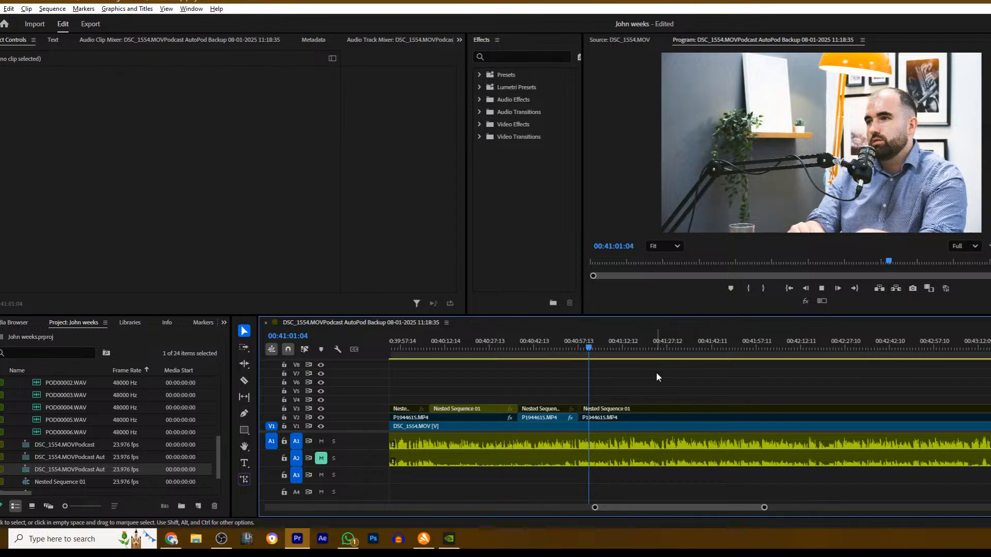
# - Play on to 00:41:37:12, cut Nested Sequence 01 on V3 there, enable the wide shot after the cut and resume playback
pyautogui.scroll(-3, 653, 373)
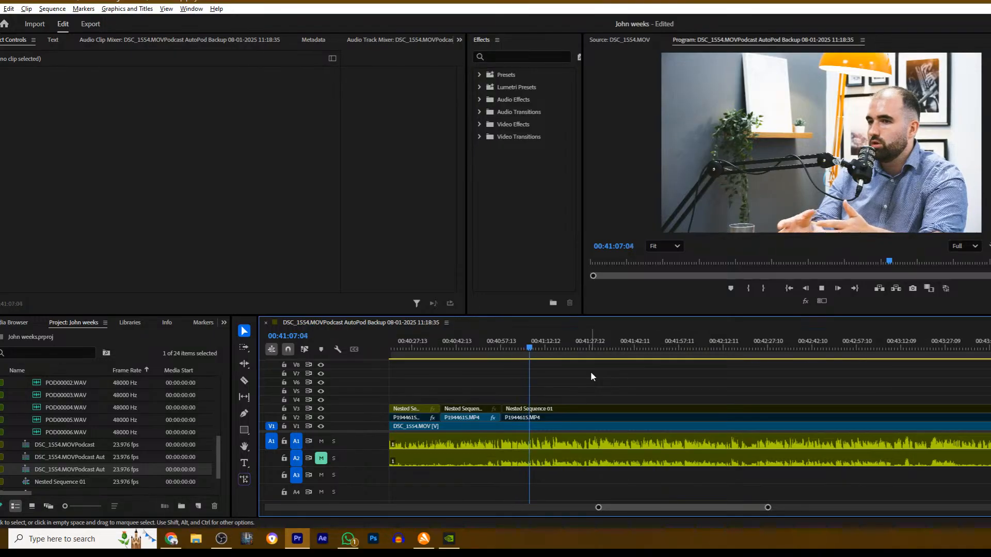
pyautogui.scroll(-1, 592, 373)
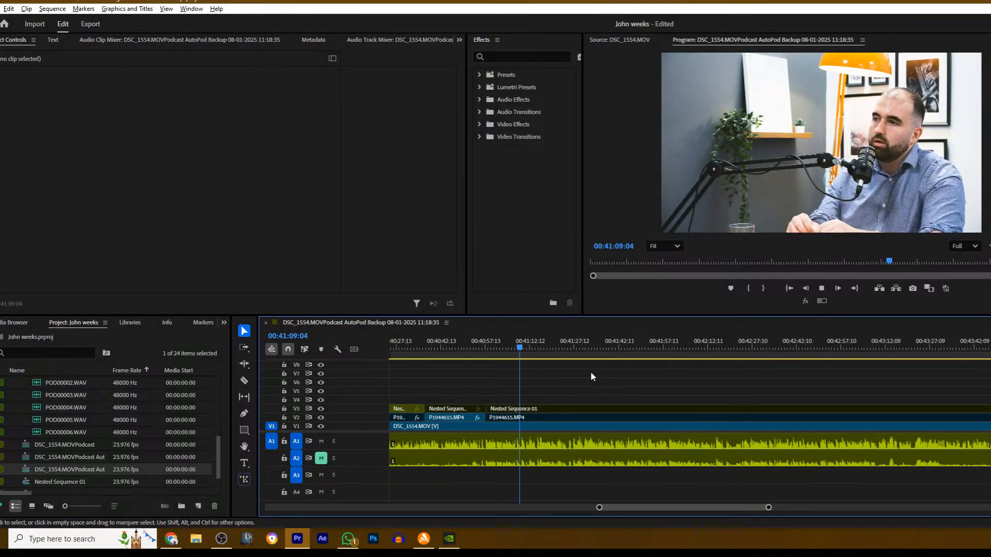
pyautogui.scroll(-1, 559, 384)
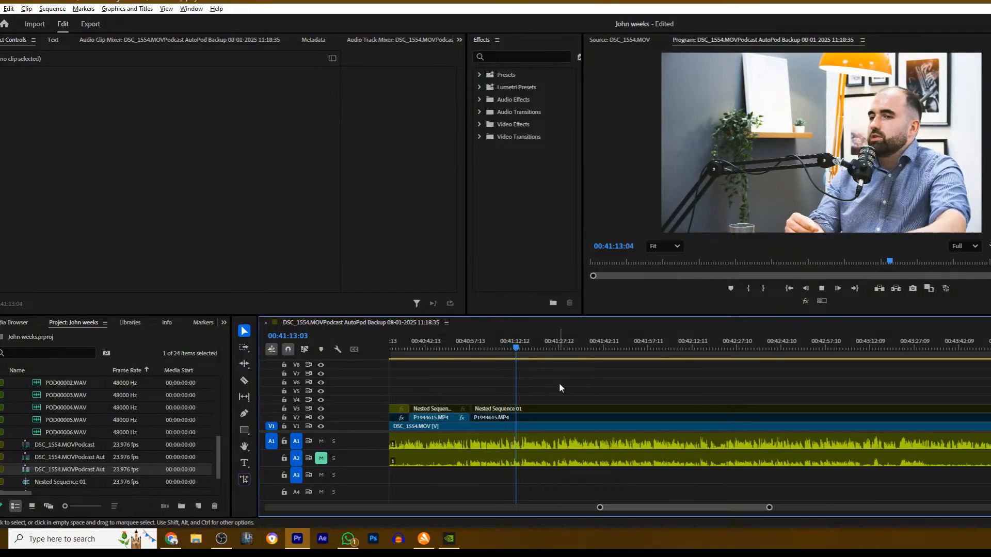
pyautogui.scroll(-1, 558, 384)
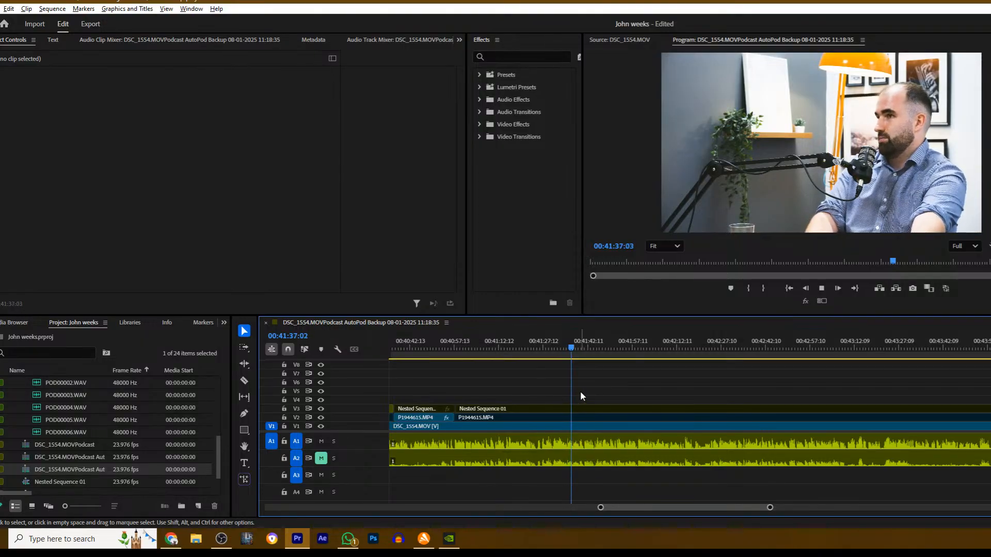
pyautogui.press('space')
pyautogui.press('c')
pyautogui.click(575, 410)
pyautogui.press('v')
pyautogui.click(591, 408)
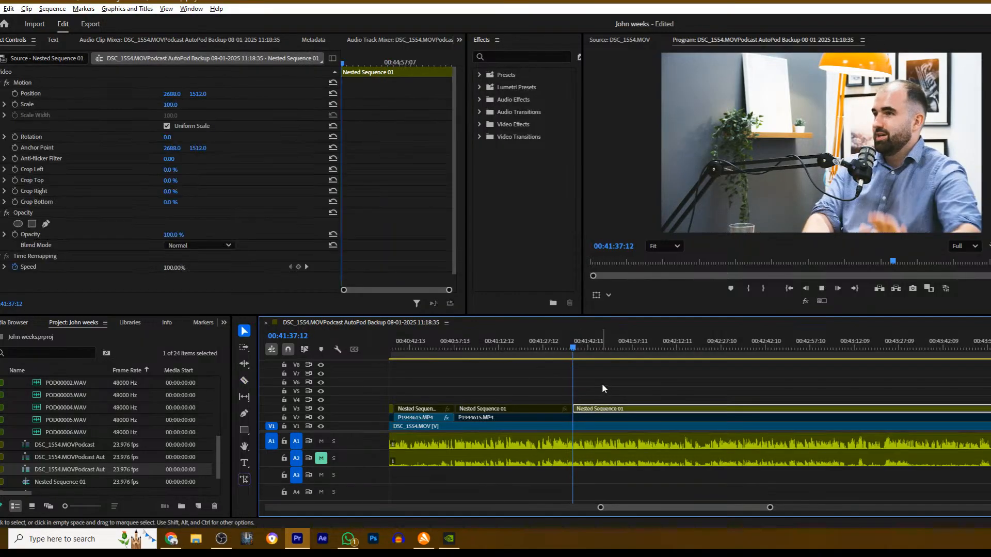
pyautogui.press('space')
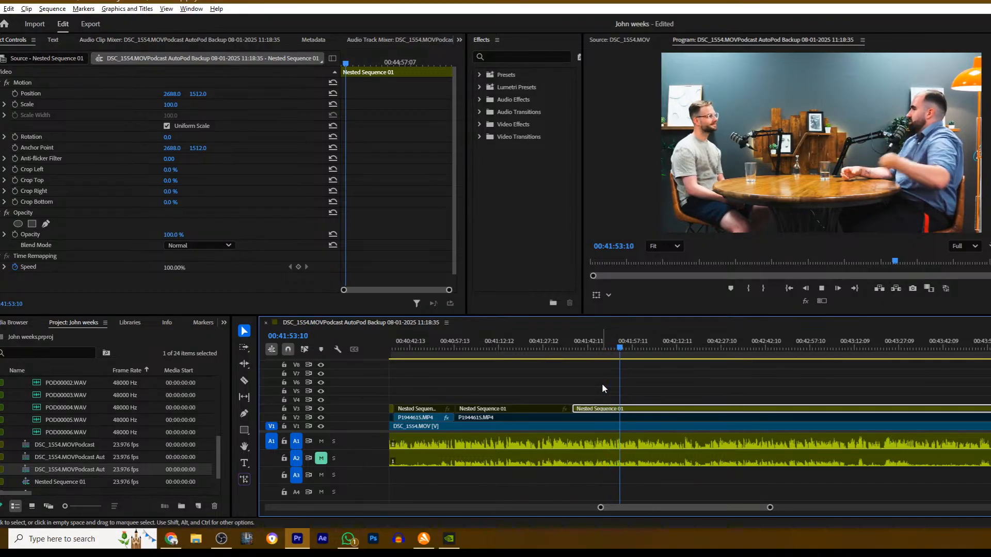
# - Cut Nested Sequence 01 on V3 at 00:42:06:21, disable the section after the cut and resume playback
pyautogui.click(663, 388)
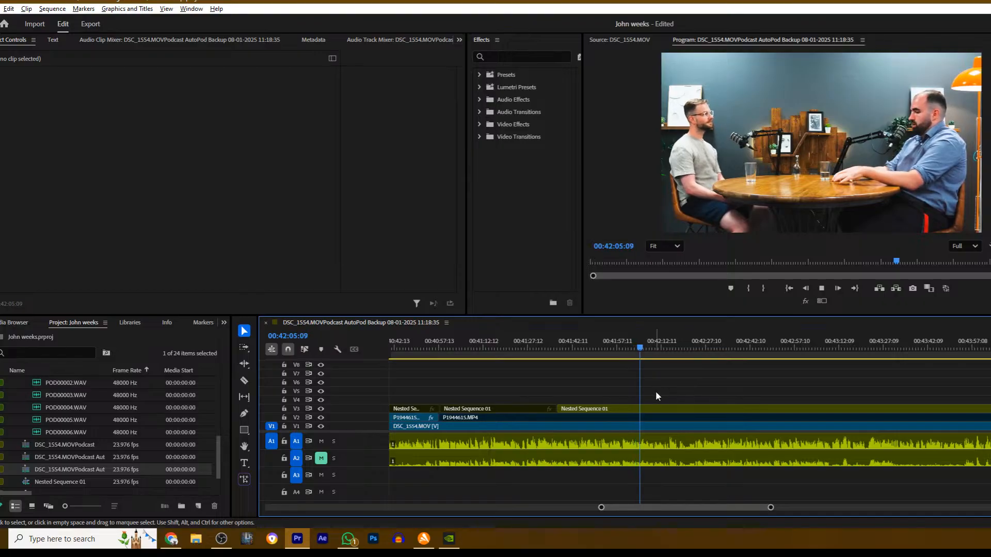
pyautogui.click(620, 411)
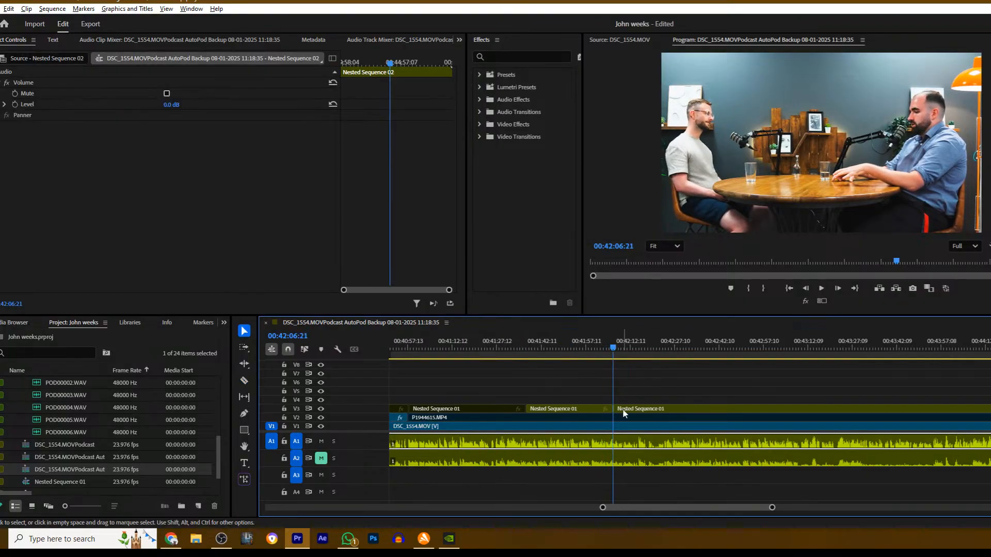
pyautogui.hotkey('ctrl', 'k')
pyautogui.click(652, 390)
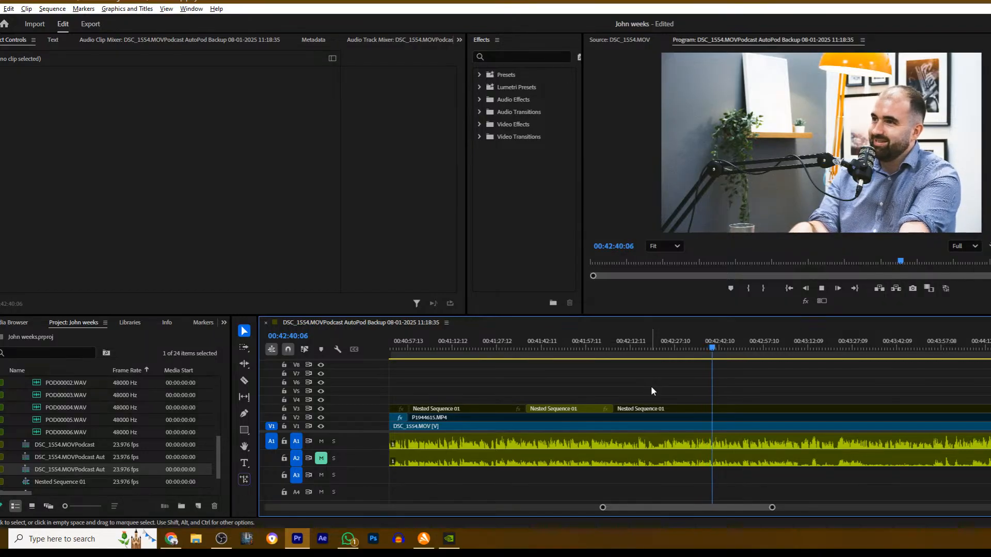
# - Replay from about 00:43:12, cut Nested Sequence 01 on V3 at 00:43:14:04, enable the wide shot after the cut and resume playback
pyautogui.scroll(-5, 645, 388)
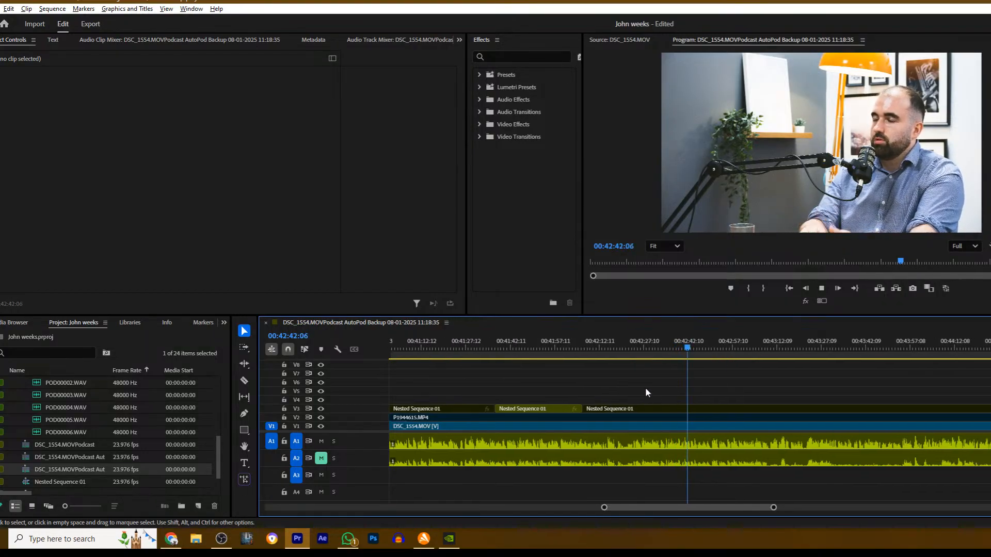
pyautogui.scroll(-1, 558, 383)
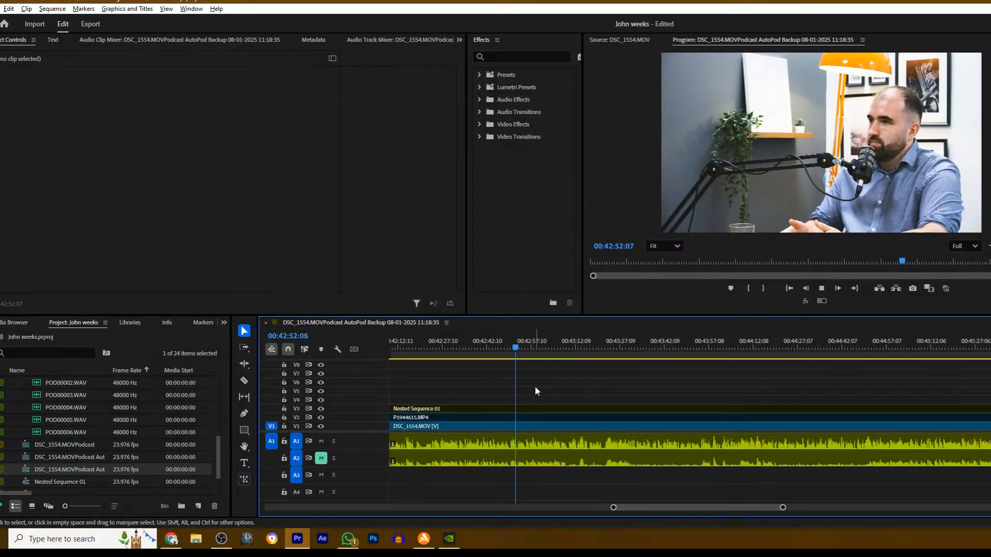
pyautogui.scroll(-3, 535, 391)
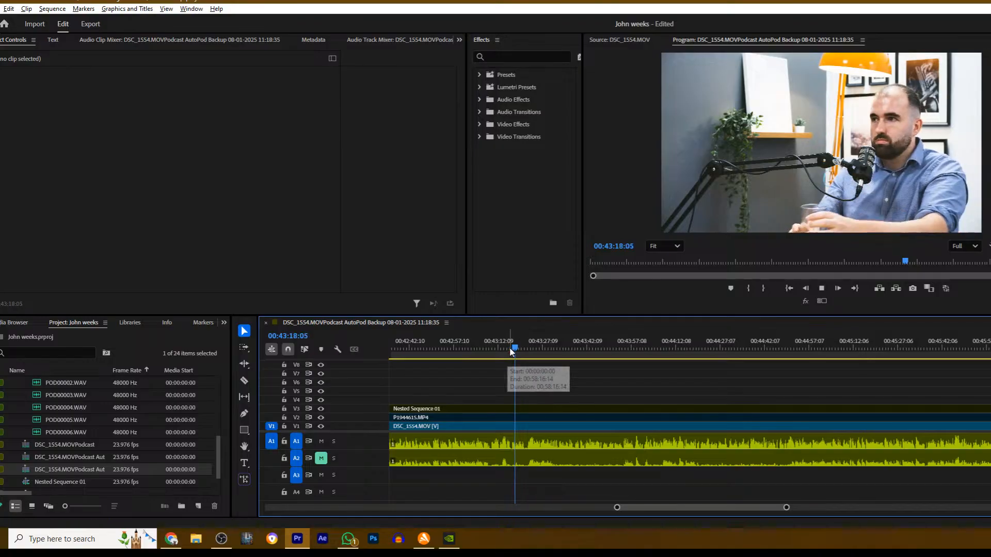
pyautogui.press('space')
pyautogui.press('space')
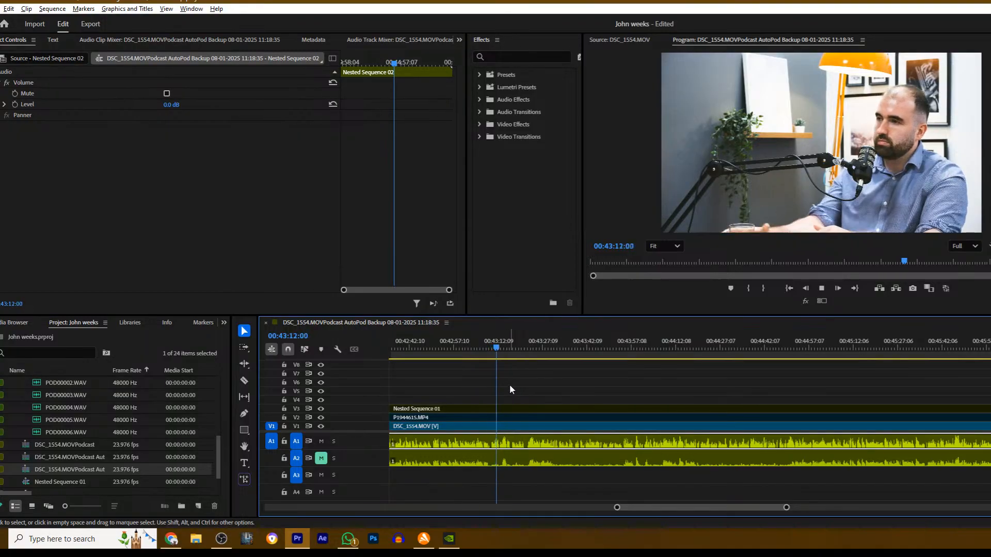
pyautogui.press('space')
pyautogui.hotkey('ctrl', 'k')
pyautogui.click(503, 409)
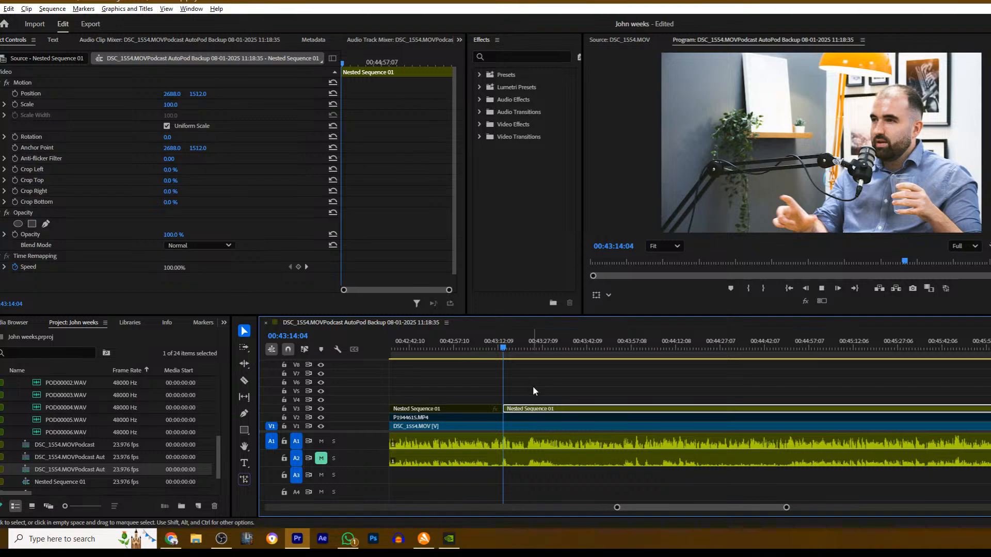
pyautogui.press('space')
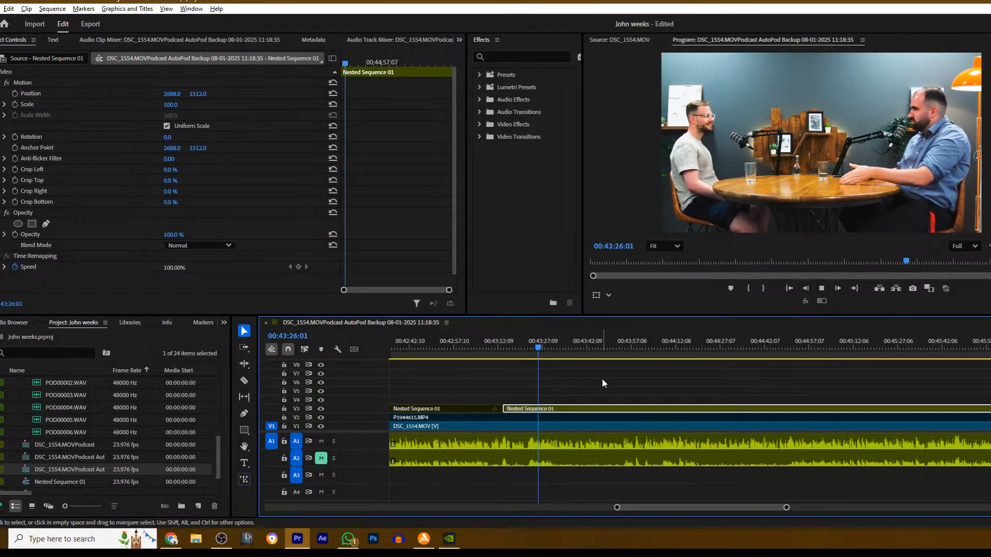
# - Play on to about 00:43:42 and stop playback there
pyautogui.click(568, 383)
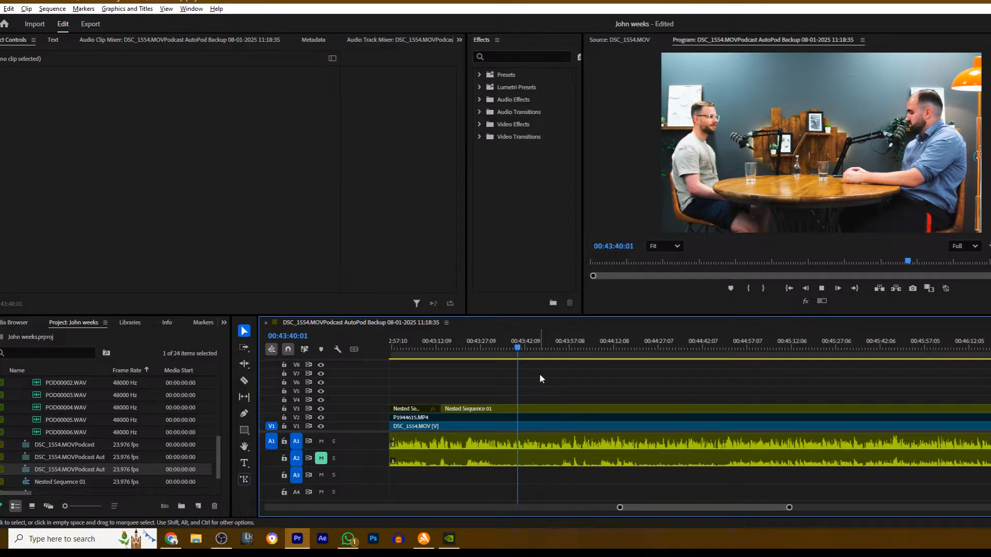
pyautogui.press('space')
pyautogui.press('c')
pyautogui.click(525, 409)
pyautogui.press('v')
pyautogui.hotkey('ctrl', 'z')
# - Cut Nested Sequence 01 on V3 at about 00:43:42 and disable the section after the cut
pyautogui.press('c')
pyautogui.click(525, 409)
pyautogui.press('v')
pyautogui.click(529, 409)
pyautogui.hotkey('shift', 'e')
# - Cut P1944615.MP4 on V2 at about 00:43:42, enable the section after the cut and resume playback
pyautogui.press('c')
pyautogui.click(527, 418)
pyautogui.press('v')
pyautogui.press('space')
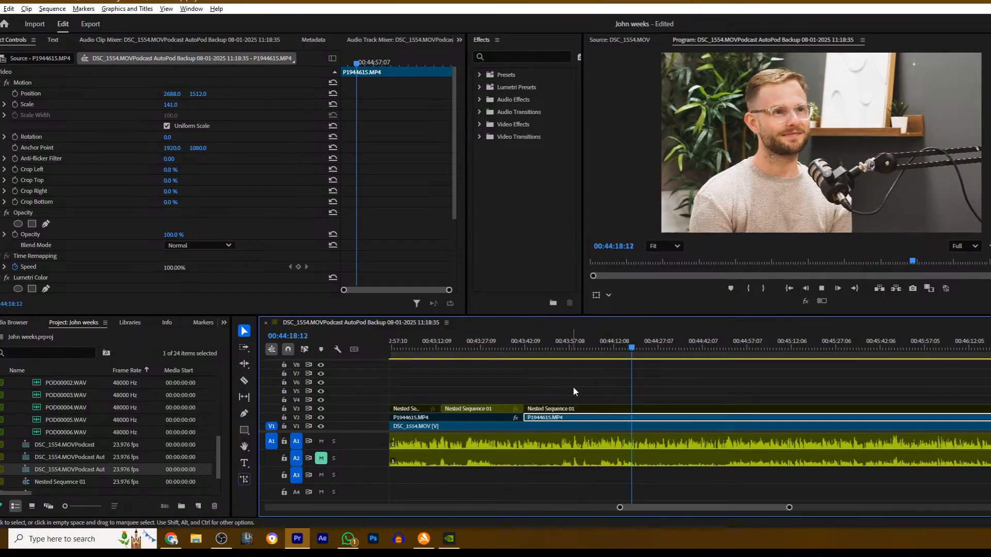
# - Replay from just before 00:44:08, cut Nested Sequence 01 on V3 at 00:44:09:04, enable the wide shot after the cut and resume playback
pyautogui.click(677, 376)
pyautogui.moveTo(639, 348); pyautogui.dragTo(581, 361)
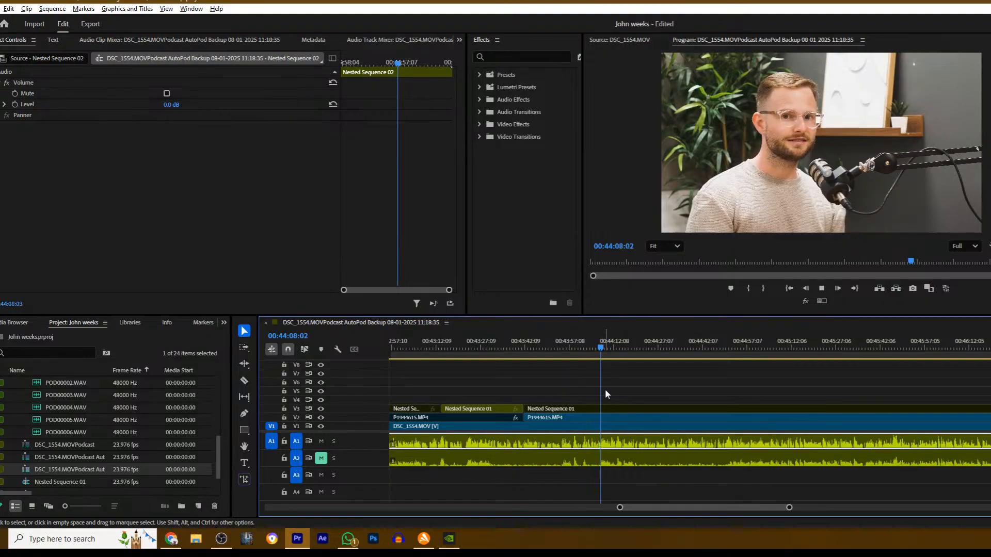
pyautogui.press('space')
pyautogui.press('c')
pyautogui.click(606, 409)
pyautogui.press('v')
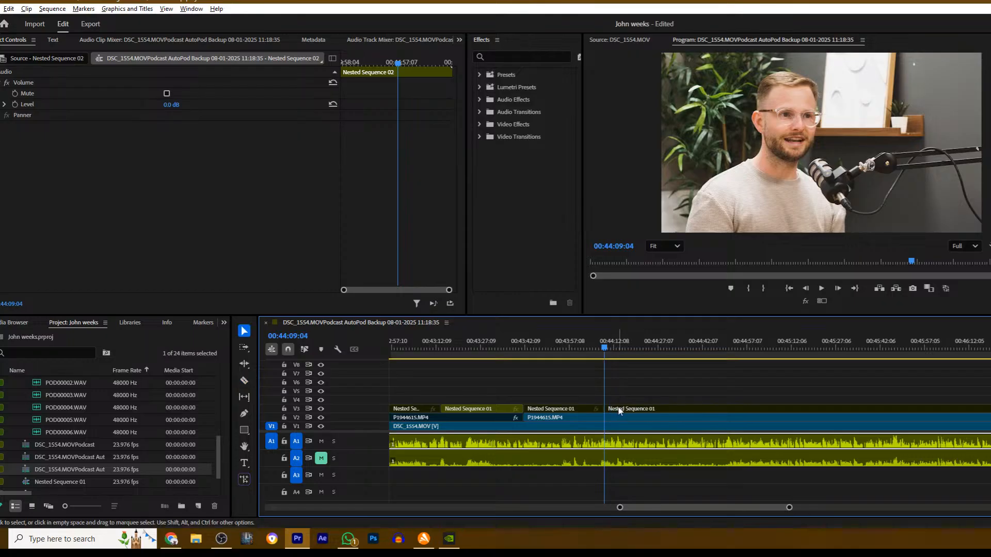
pyautogui.click(621, 409)
pyautogui.press('space')
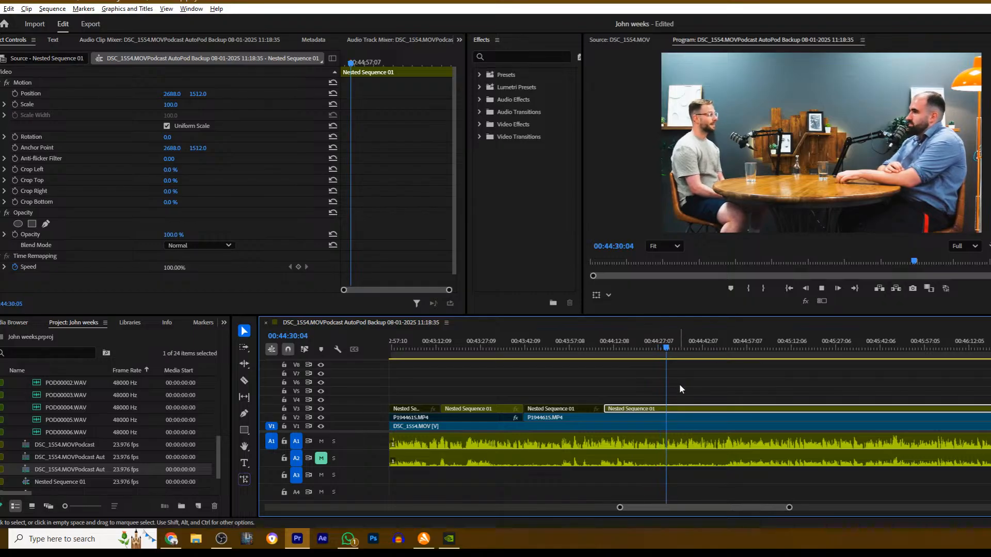
# - Play on to 00:44:53:15, cut Nested Sequence 01 on V3 there and disable the section after the cut
pyautogui.scroll(-8, 689, 391)
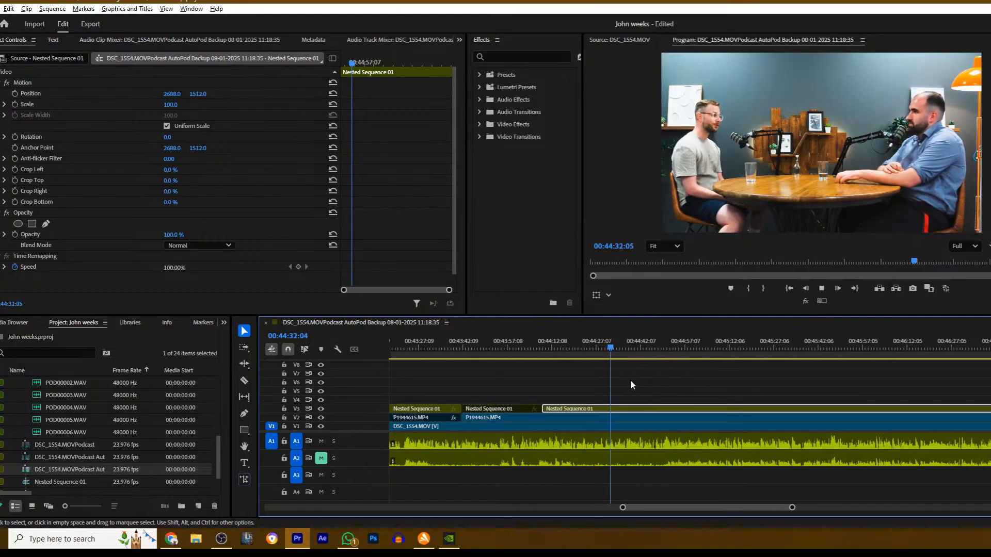
pyautogui.scroll(-1, 593, 392)
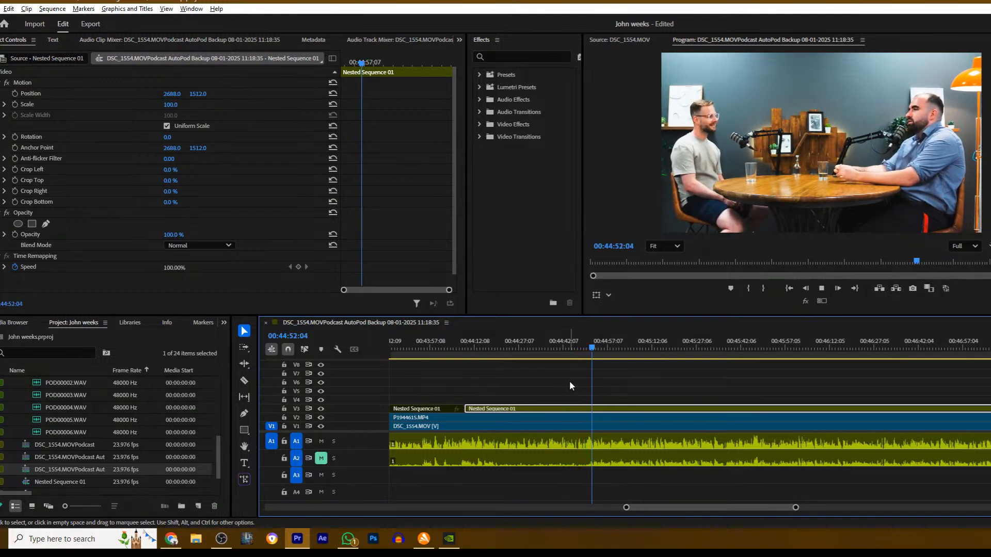
pyautogui.click(621, 381)
pyautogui.press('space')
pyautogui.press('c')
pyautogui.click(597, 409)
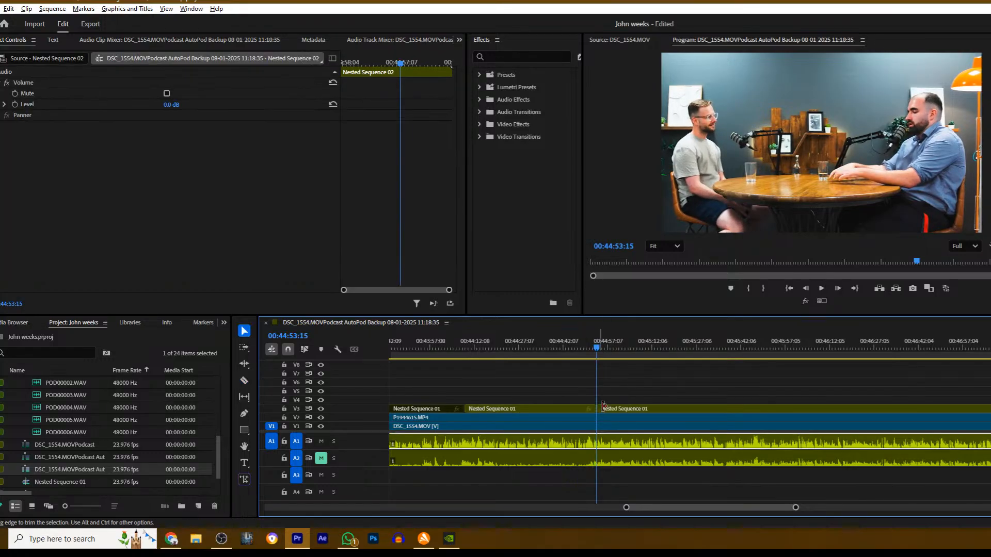
pyautogui.press('v')
pyautogui.click(608, 409)
pyautogui.hotkey('shift', 'e')
# - Cut P1944615.MP4 on V2 at 00:44:53:15, disable the section after the cut and resume playback
pyautogui.press('c')
pyautogui.click(598, 418)
pyautogui.press('v')
pyautogui.click(613, 419)
pyautogui.press('space')
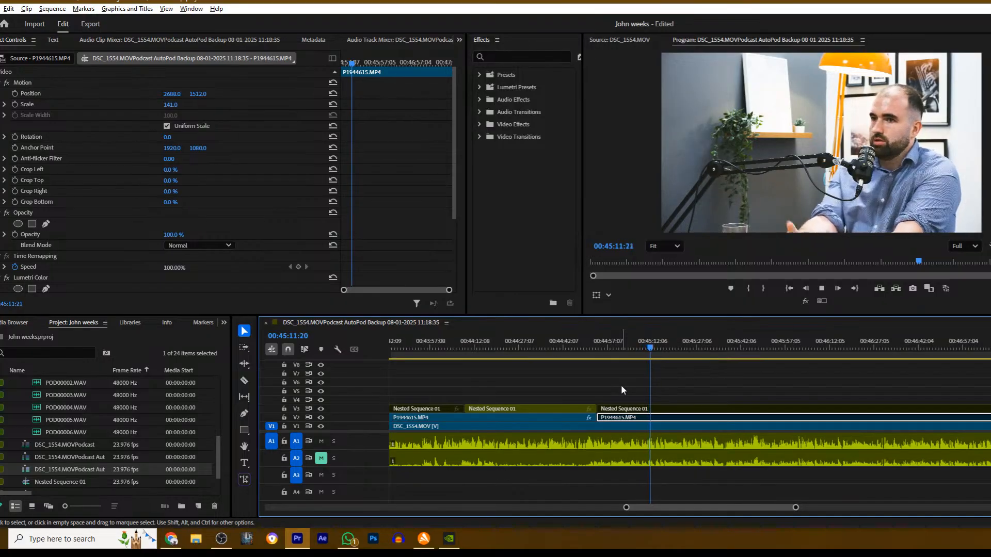
# - Play on to 00:45:41:11, cut Nested Sequence 01 on V3, enable the wide shot after the cut and resume playback
pyautogui.scroll(-2, 583, 392)
pyautogui.scroll(-6, 584, 396)
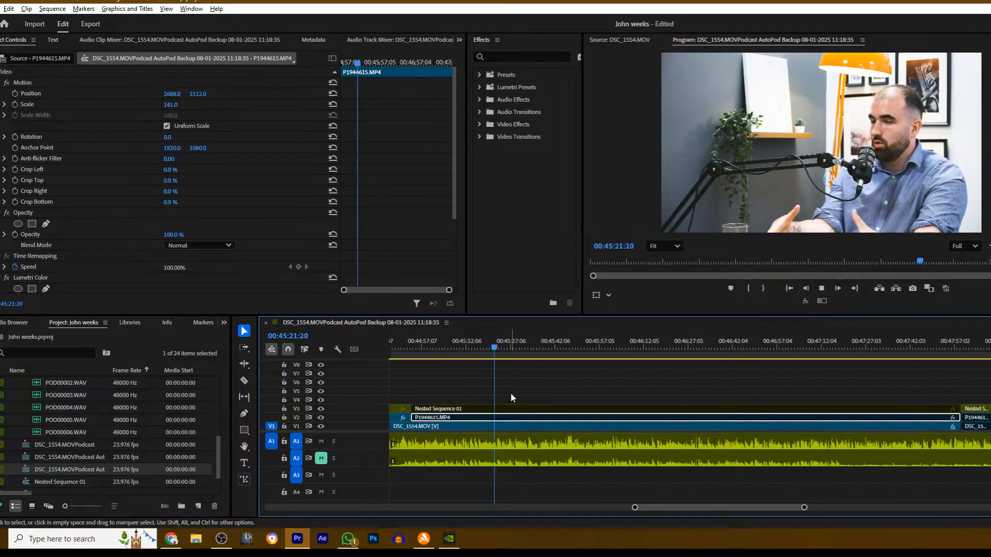
pyautogui.click(516, 388)
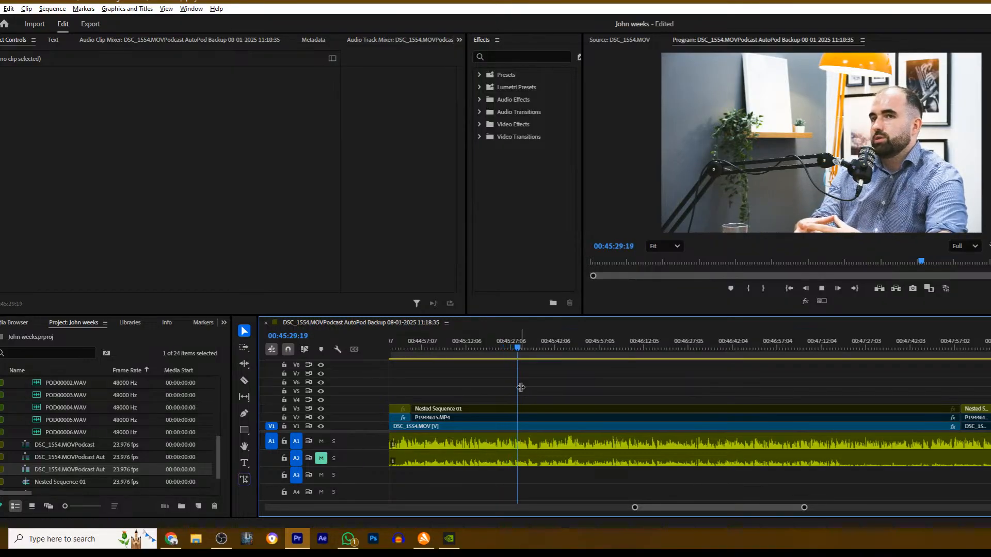
pyautogui.scroll(-2, 525, 390)
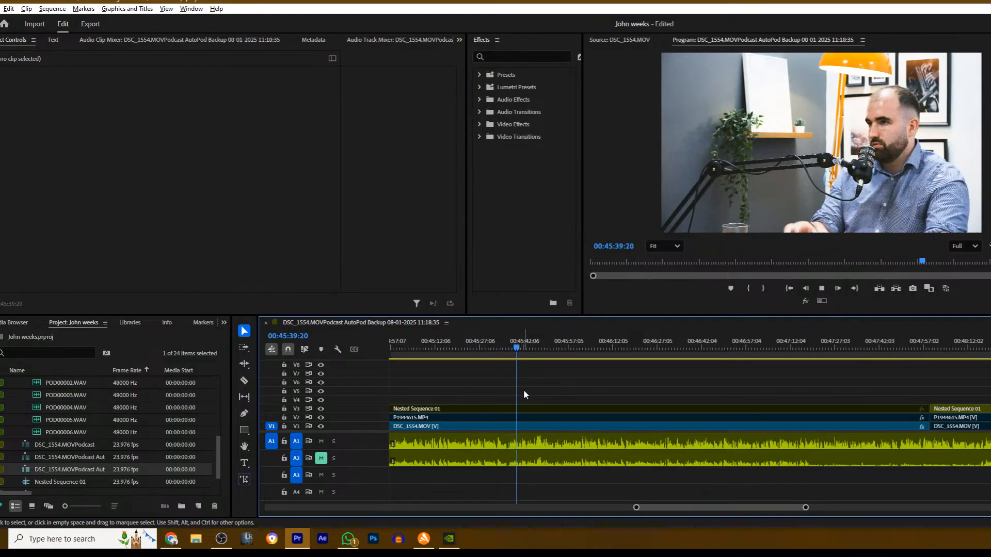
pyautogui.press('space')
pyautogui.press('c')
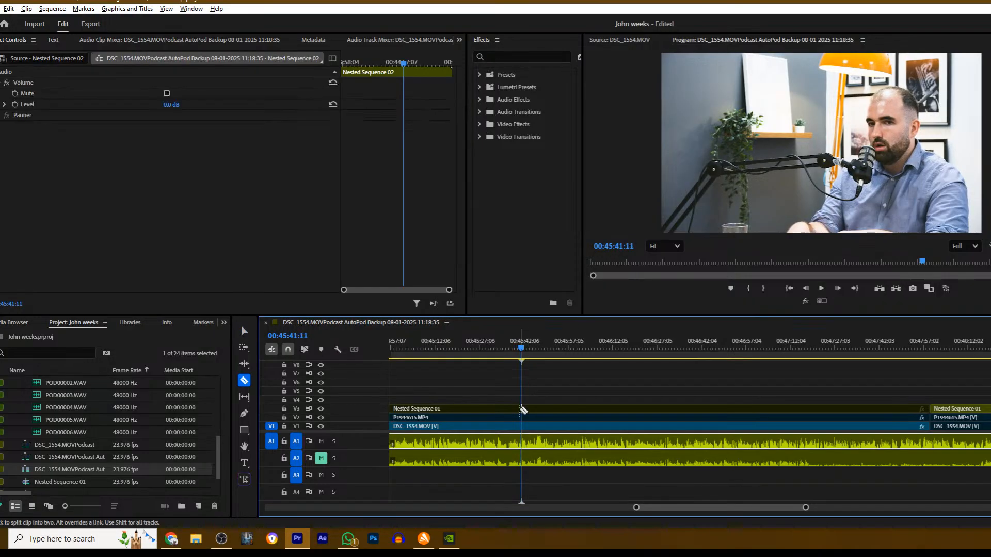
pyautogui.click(522, 409)
pyautogui.press('v')
pyautogui.click(545, 408)
pyautogui.hotkey('shift', 'e')
pyautogui.press('space')
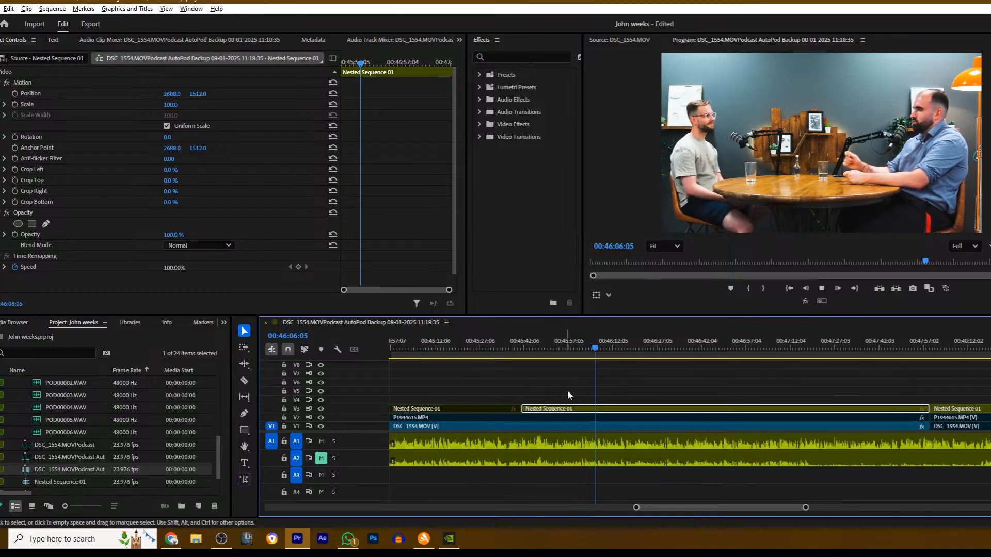
# - Stop at about 00:46:10, cut Nested Sequence 01 on V3, disable the section after the cut and resume playback
pyautogui.click(620, 376)
pyautogui.press('space')
pyautogui.press('c')
pyautogui.click(607, 409)
pyautogui.press('v')
pyautogui.click(634, 408)
pyautogui.hotkey('shift', 'e')
pyautogui.press('space')
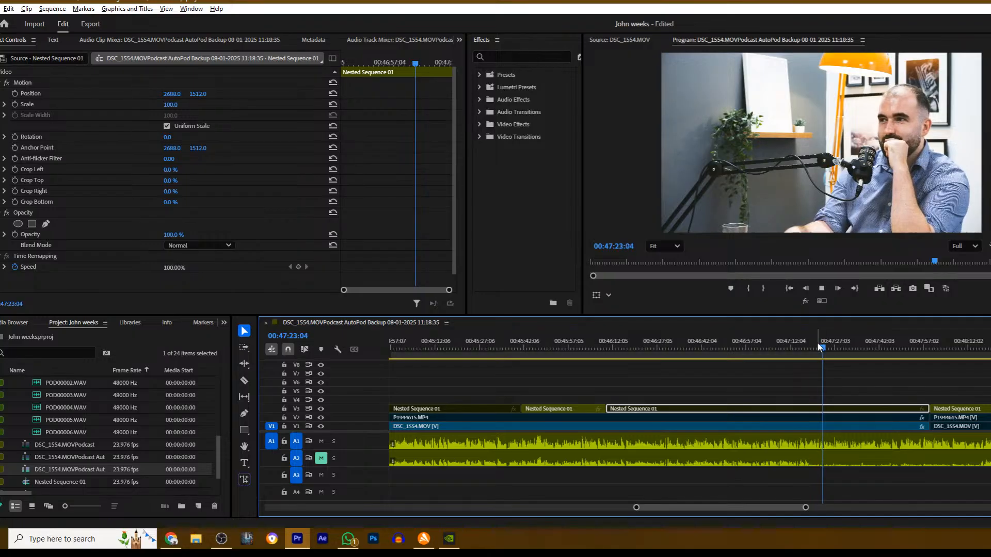
# - Replay from about 00:47:16, cut P1944615.MP4 on V2 at about 00:47:18, enable the section after the cut and resume playback
pyautogui.click(802, 347)
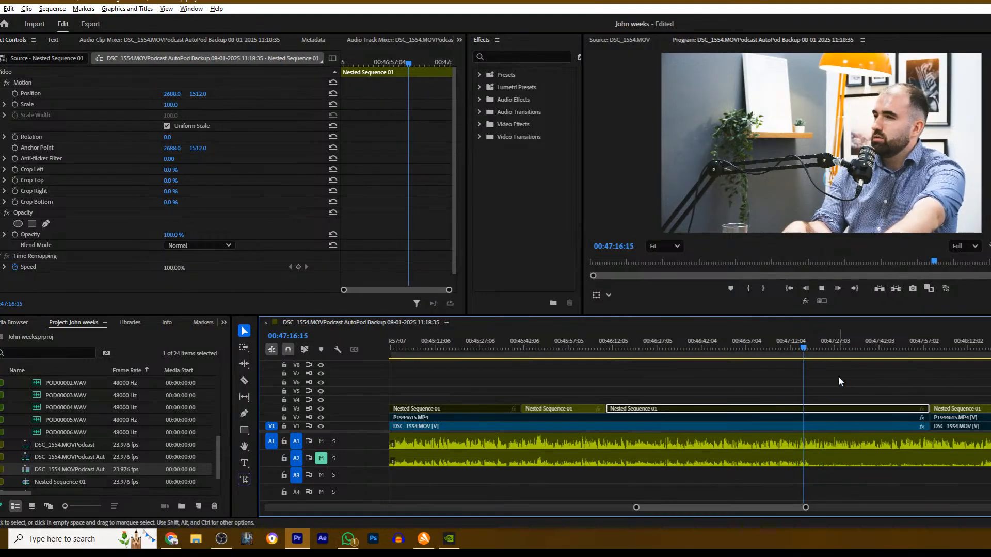
pyautogui.click(814, 386)
pyautogui.press('space')
pyautogui.press('c')
pyautogui.click(811, 417)
pyautogui.press('v')
pyautogui.click(820, 418)
pyautogui.hotkey('shift', 'e')
pyautogui.press('space')
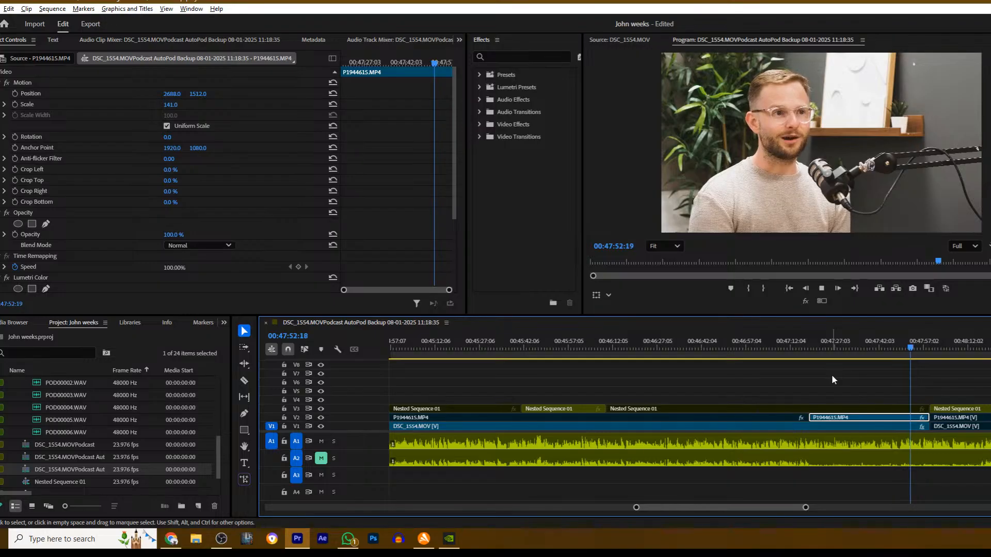
# - Cut Nested Sequence 01 on V3 and P1944615.MP4 on V2 at 00:48:11:22, disable the V3 part and enable the V2 part after it, and resume playback
pyautogui.scroll(-2, 791, 384)
pyautogui.scroll(-10, 666, 376)
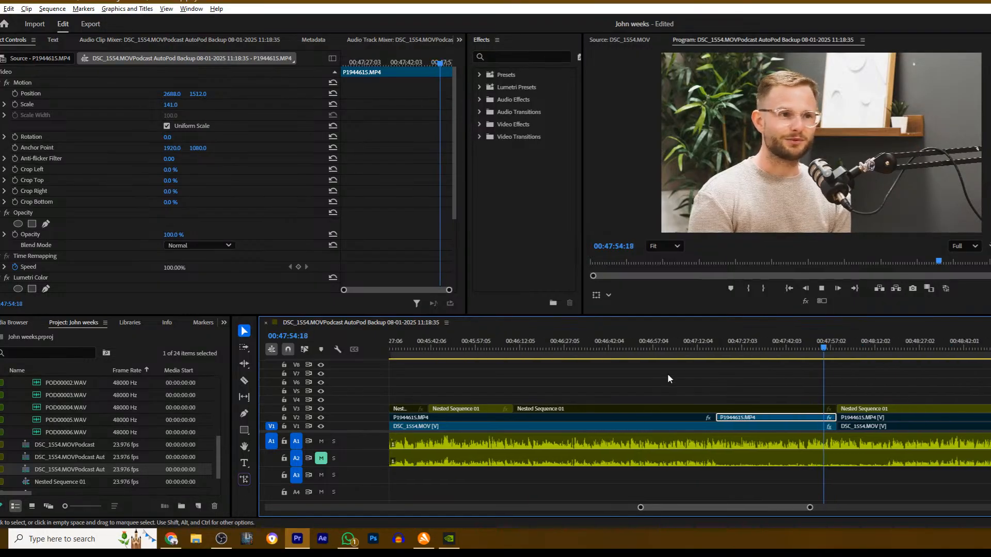
pyautogui.scroll(-9, 664, 388)
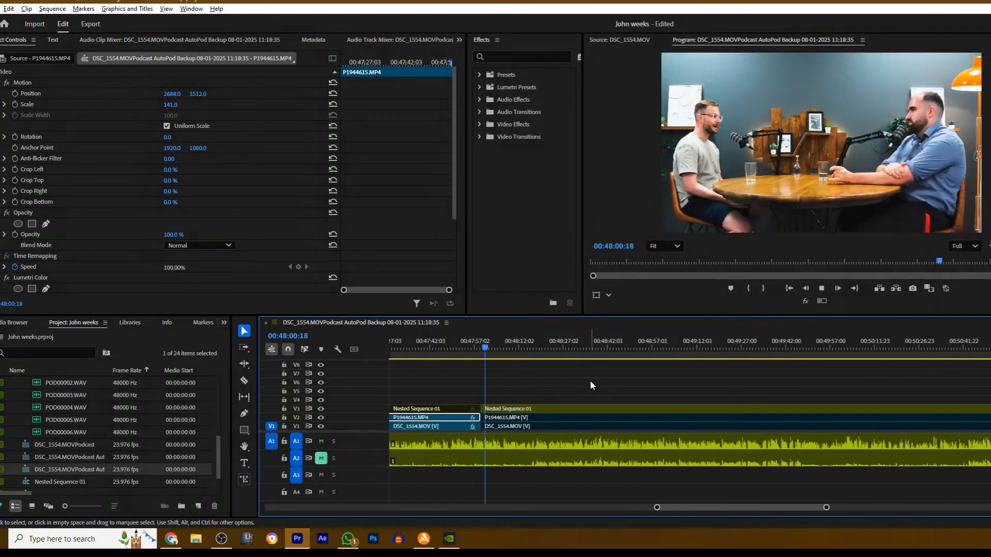
pyautogui.click(542, 376)
pyautogui.scroll(20, 538, 372)
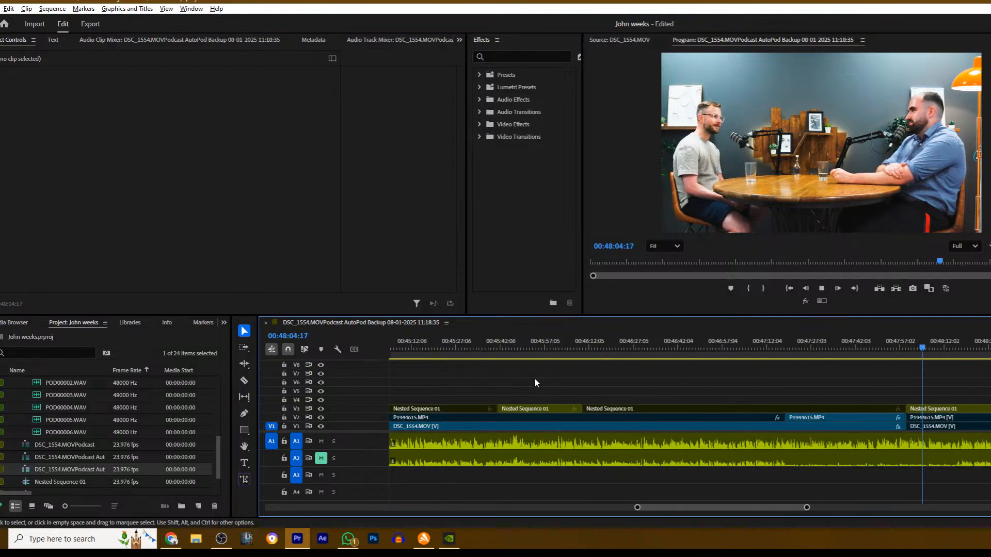
pyautogui.moveTo(677, 509); pyautogui.dragTo(696, 505)
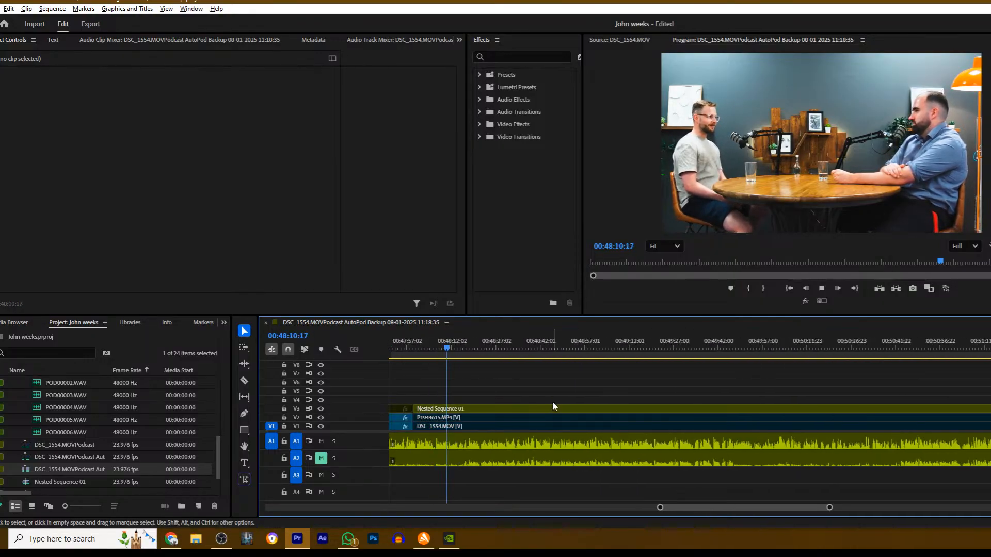
pyautogui.press('space')
pyautogui.press('c')
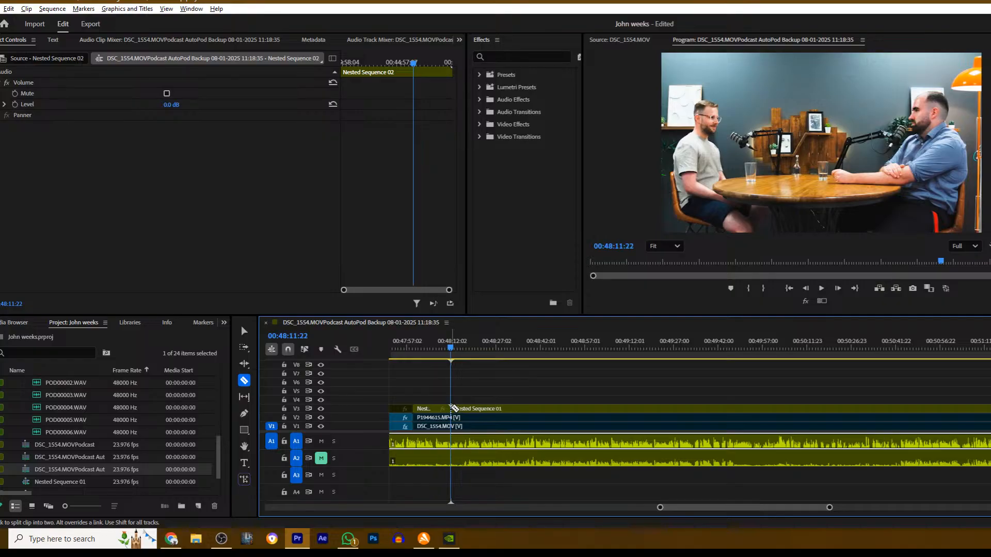
pyautogui.click(460, 408)
pyautogui.press('v')
pyautogui.click(463, 419)
pyautogui.press('space')
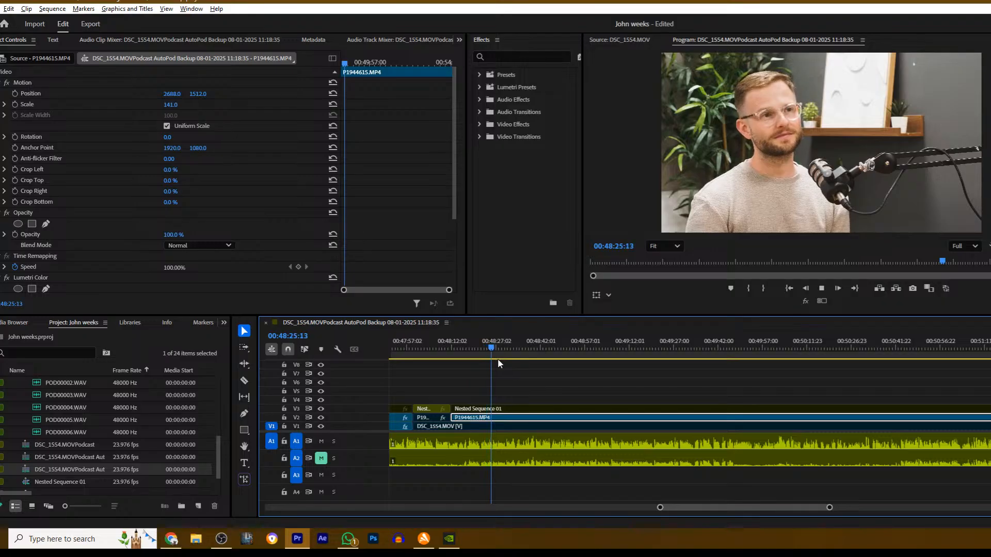
# - Try cutting P1944615.MP4 on V2 at 00:48:30:02 and disabling the section after the cut, and undo both edits
pyautogui.click(474, 342)
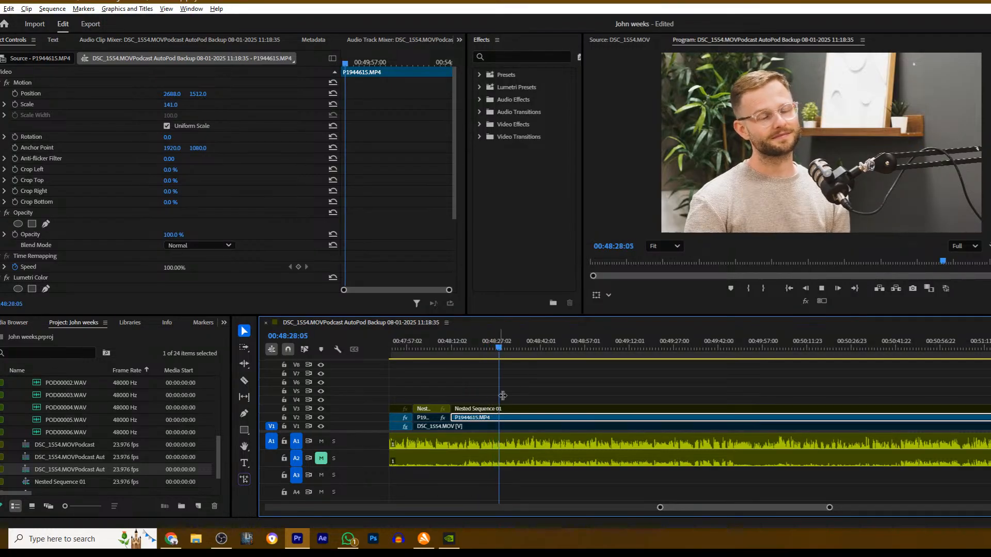
pyautogui.click(513, 384)
pyautogui.press('space')
pyautogui.press('c')
pyautogui.click(507, 419)
pyautogui.press('v')
pyautogui.click(521, 419)
pyautogui.hotkey('shift', 'e')
pyautogui.press('c')
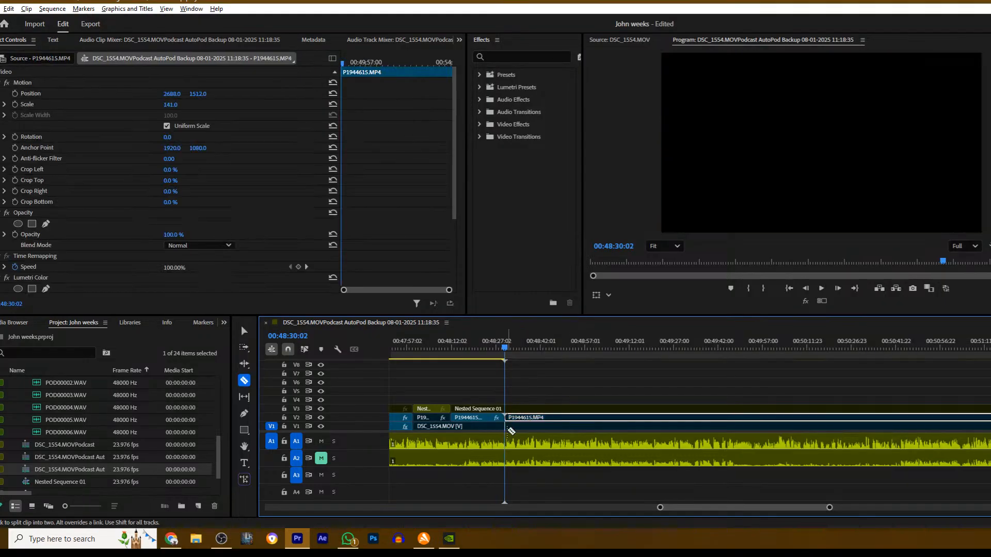
pyautogui.hotkey('ctrl', 'z')
pyautogui.hotkey('ctrl', 'z')
# - Move back to about 00:48:26, cut P1944615.MP4 on V2 and disable the section after the cut
pyautogui.moveTo(505, 350); pyautogui.dragTo(491, 357)
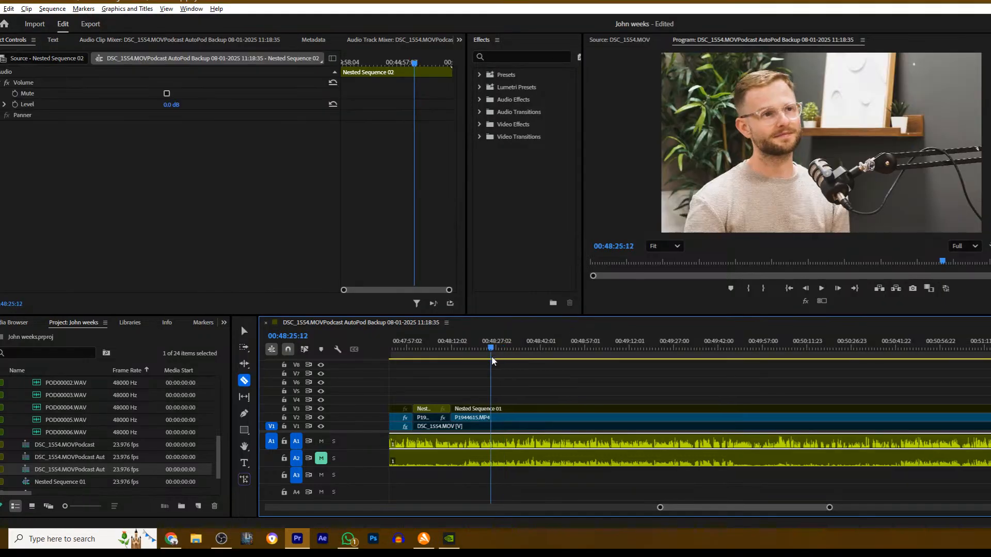
pyautogui.press('space')
# - Cut DSC_1554.MOV on V1 at about 00:48:26, enable the section after the cut and resume playback
pyautogui.press('space')
pyautogui.click(493, 418)
pyautogui.press('v')
pyautogui.click(496, 418)
pyautogui.hotkey('shift', 'e')
pyautogui.press('c')
pyautogui.click(493, 427)
pyautogui.press('v')
pyautogui.click(510, 427)
pyautogui.hotkey('shift', 'e')
pyautogui.press('space')
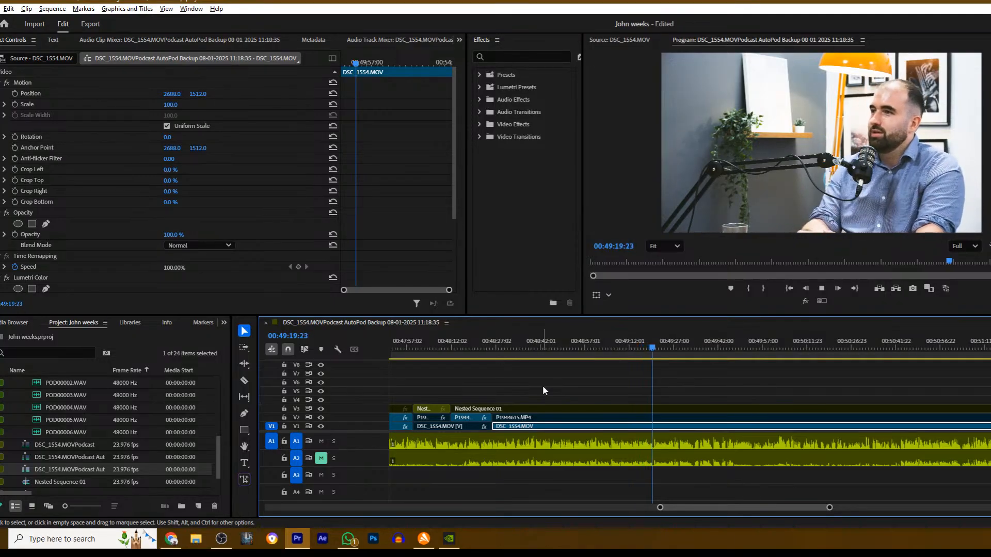
# - Stop at about 00:49:33, cut Nested Sequence 01 on V3, enable the wide shot after the cut and resume playback
pyautogui.click(684, 385)
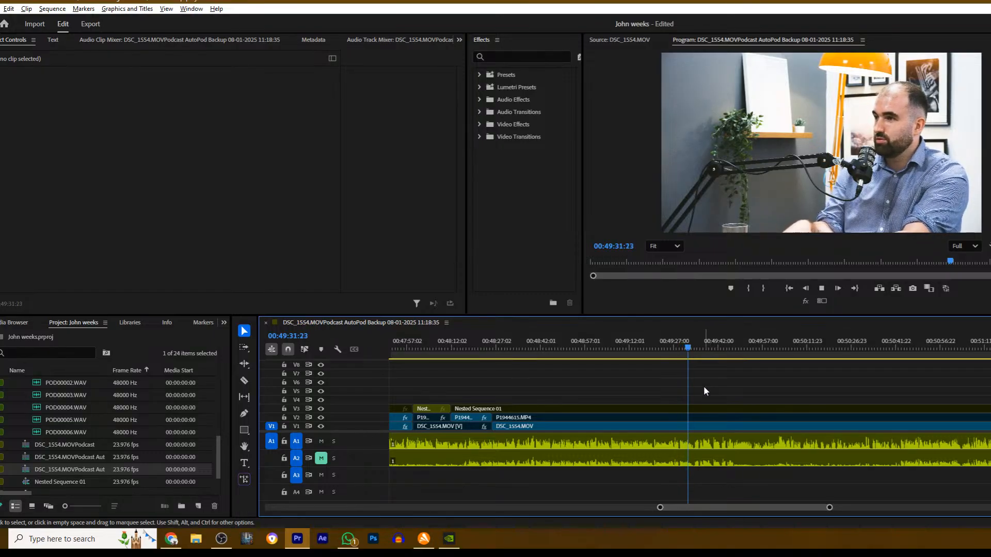
pyautogui.press('space')
pyautogui.press('c')
pyautogui.click(694, 409)
pyautogui.press('v')
pyautogui.click(711, 409)
pyautogui.hotkey('shift', 'e')
pyautogui.press('space')
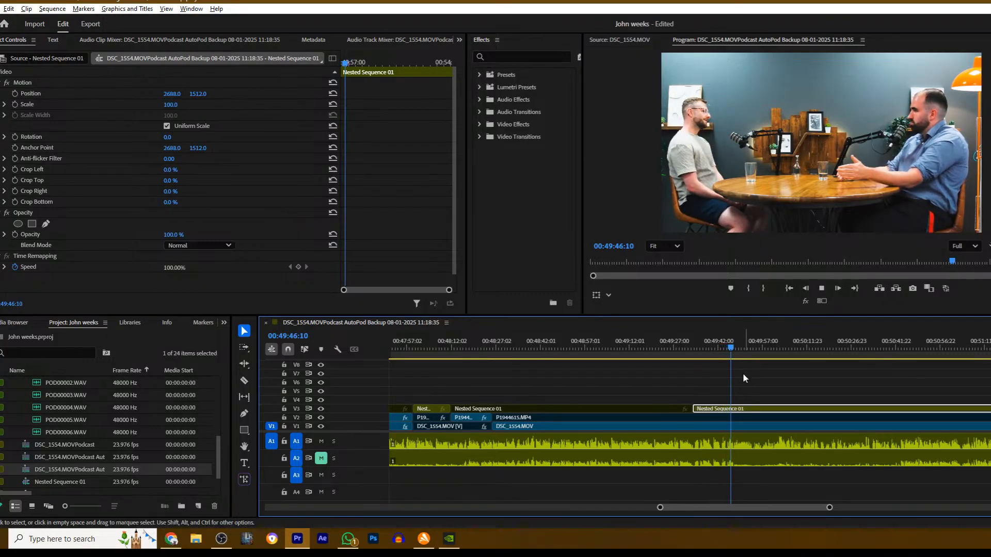
# - Play on to 00:49:48:08, cut Nested Sequence 01 on V3 there and disable the section after the cut
pyautogui.scroll(-5, 749, 371)
pyautogui.press('space')
pyautogui.press('c')
pyautogui.click(613, 409)
pyautogui.press('v')
pyautogui.click(622, 409)
pyautogui.hotkey('shift', 'e')
# - Cut P1944615.MP4 on V2 at about 00:49:48, enable the section after the cut and resume playback
pyautogui.press('c')
pyautogui.click(612, 418)
pyautogui.press('space')
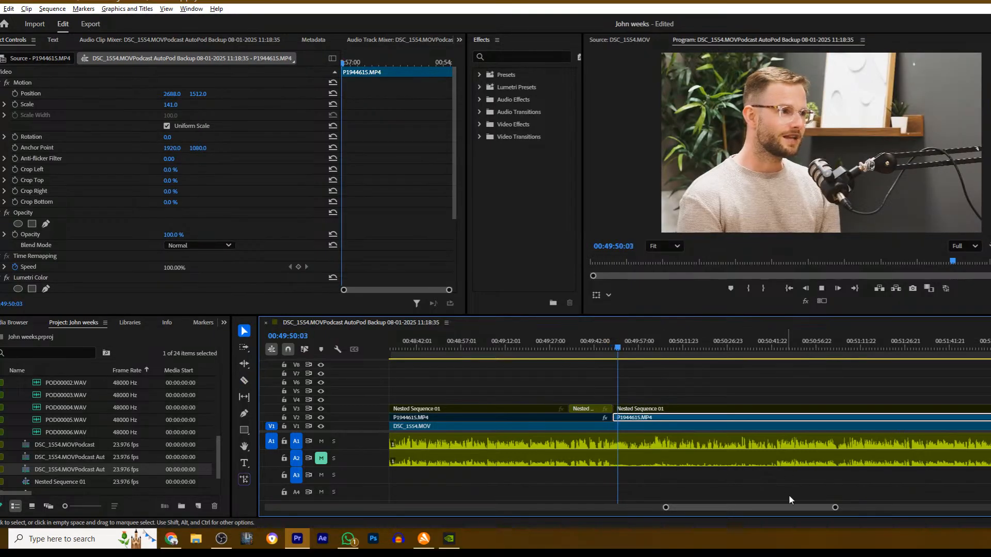
# - Play on past 00:50:48, move back to 00:50:44:01, cut P1944615.MP4 on V2, disable the section after the cut and resume playback
pyautogui.moveTo(797, 507); pyautogui.dragTo(833, 512)
pyautogui.scroll(-5, 742, 400)
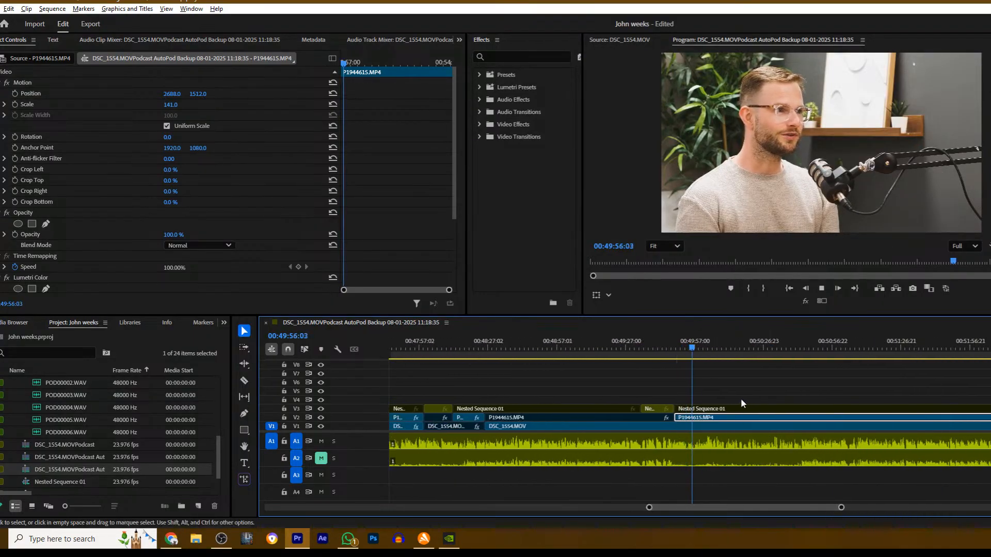
pyautogui.scroll(-2, 643, 388)
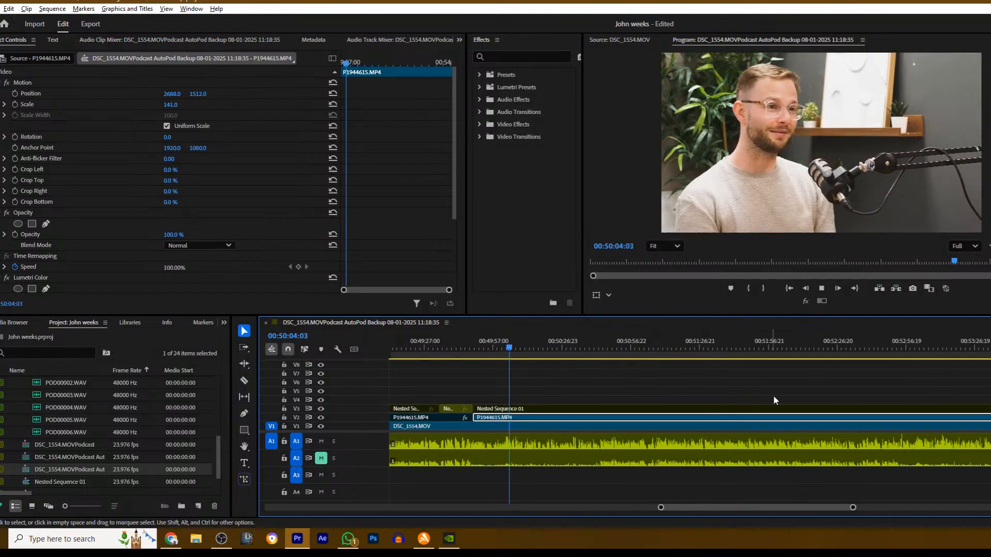
pyautogui.moveTo(853, 508); pyautogui.dragTo(864, 509)
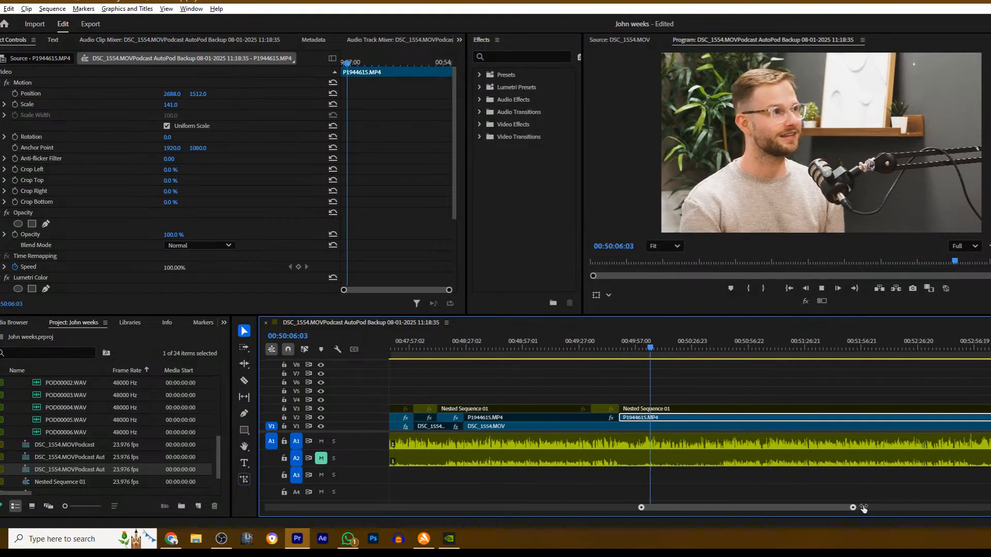
pyautogui.click(689, 390)
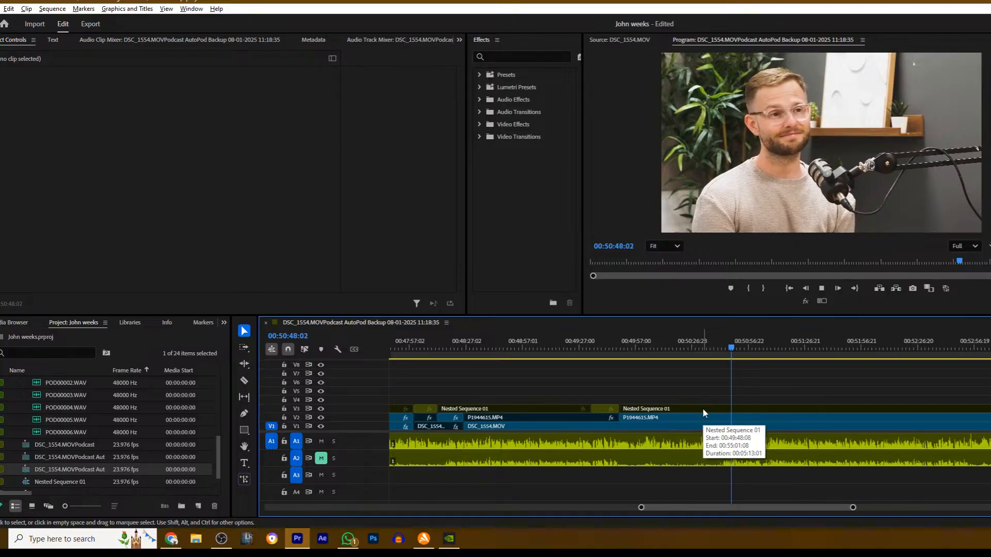
pyautogui.click(730, 346)
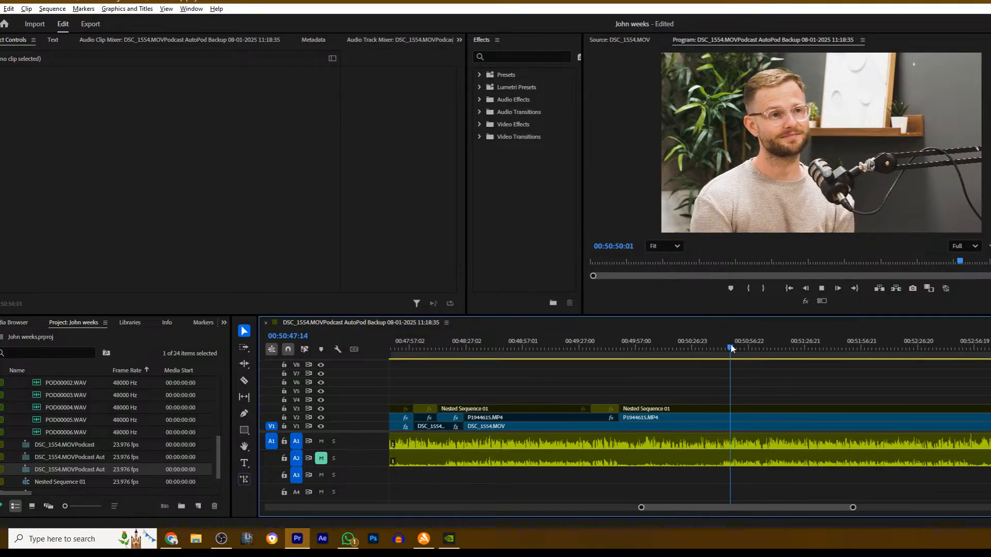
pyautogui.moveTo(732, 345); pyautogui.dragTo(724, 347)
pyautogui.press('c')
pyautogui.click(724, 417)
pyautogui.press('v')
pyautogui.click(726, 418)
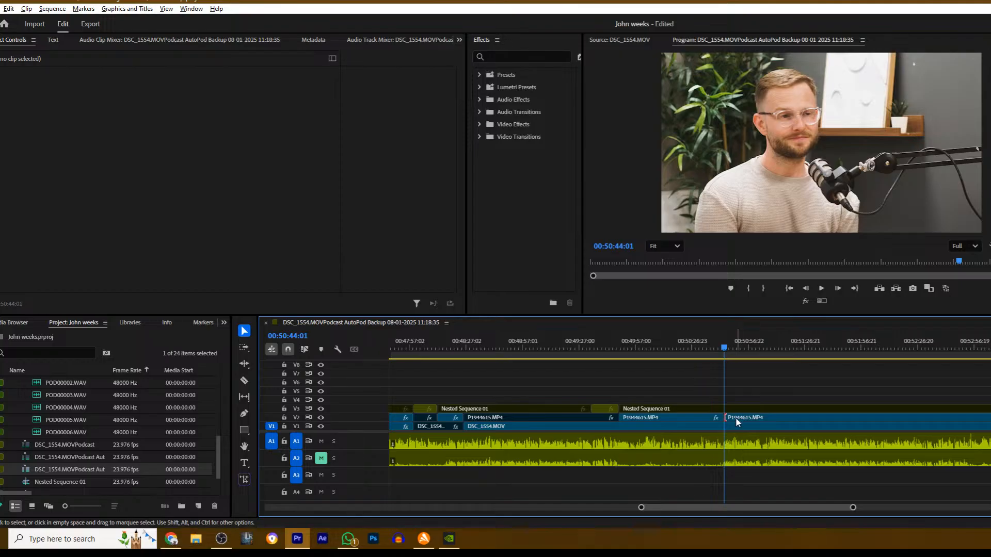
pyautogui.click(738, 418)
pyautogui.press('space')
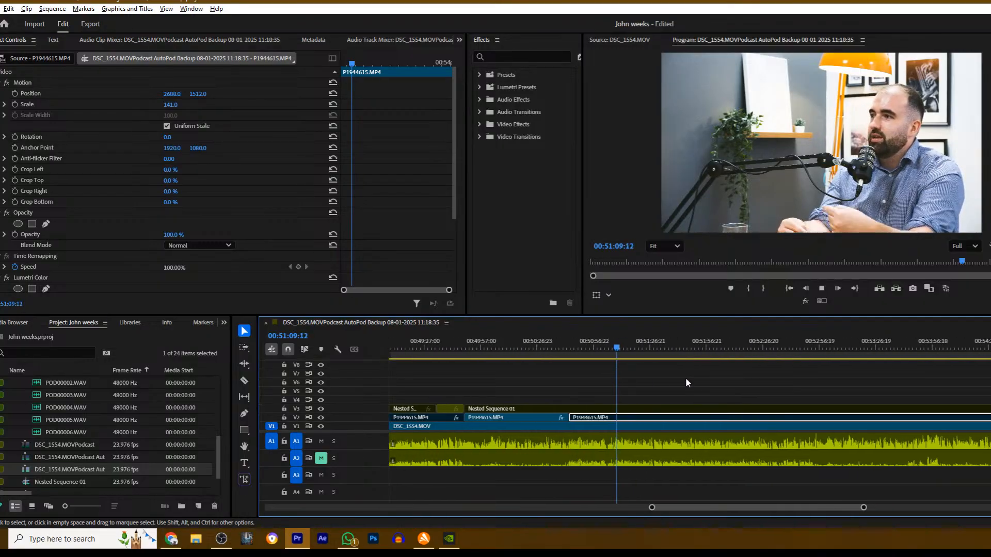
# - Play on to about 00:52:42, cut Nested Sequence 01 on V3, enable the wide shot after the cut and resume playback
pyautogui.scroll(5, 663, 387)
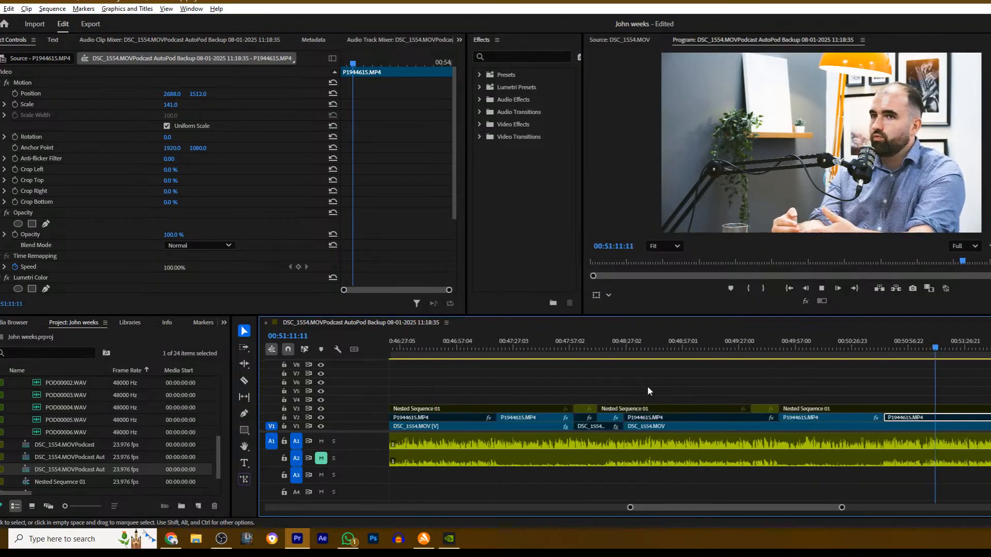
pyautogui.scroll(-4, 673, 396)
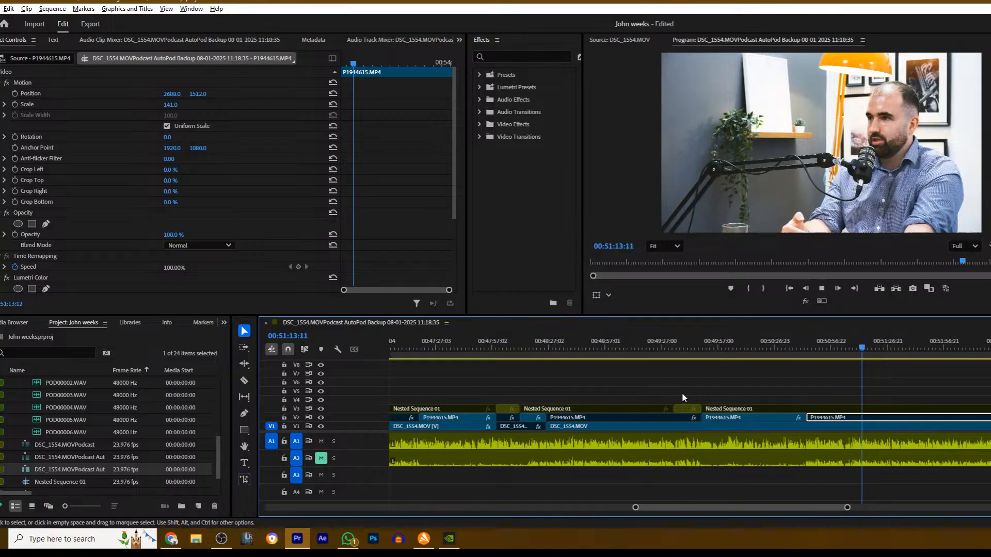
pyautogui.scroll(-5, 681, 398)
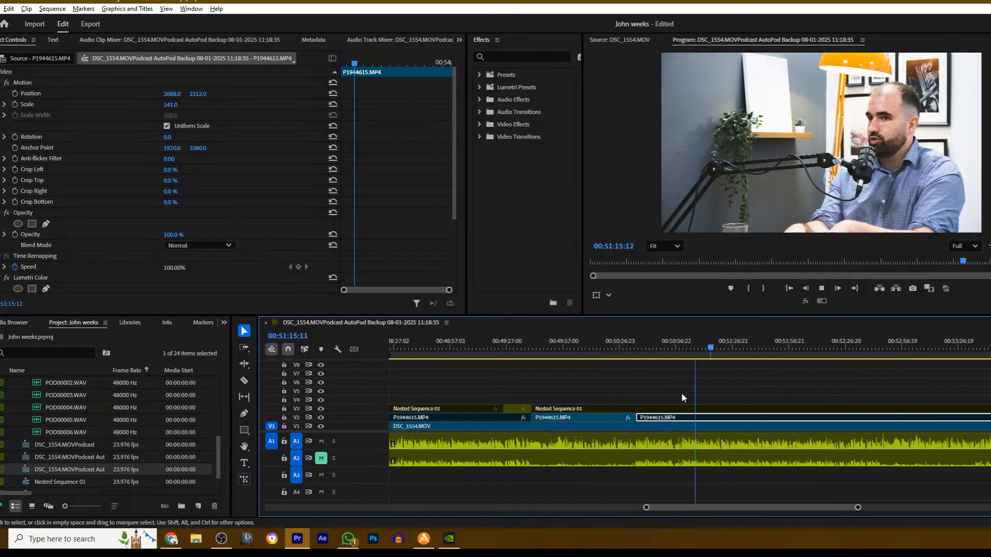
pyautogui.scroll(-2, 681, 397)
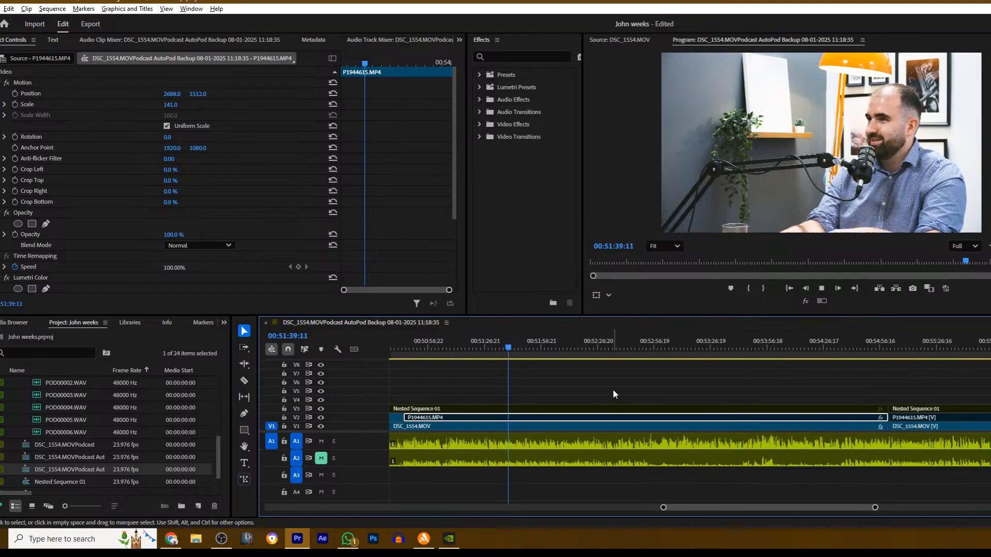
pyautogui.click(598, 379)
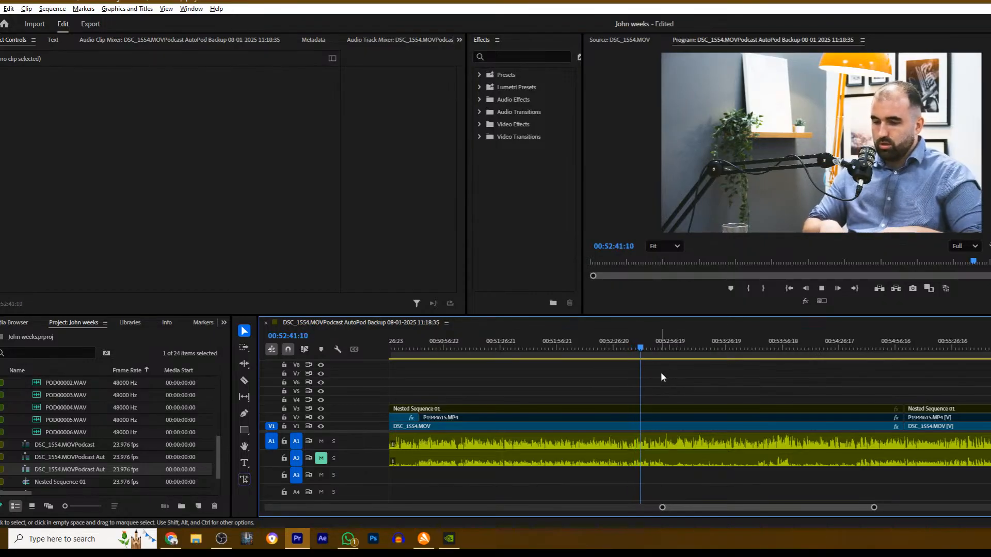
pyautogui.press('space')
pyautogui.press('c')
pyautogui.click(645, 409)
pyautogui.press('v')
pyautogui.click(661, 409)
pyautogui.hotkey('shift', 'e')
pyautogui.press('space')
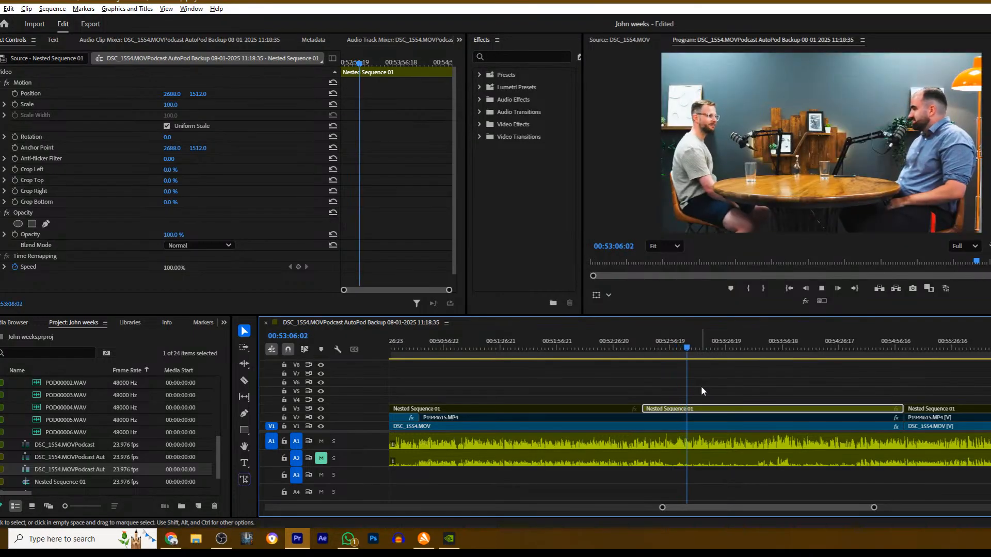
# - Move back to 00:53:00:13, cut V3 and V2 there, disable Nested Sequence 01 and enable P1944615.MP4 after the cut, and resume playback
pyautogui.click(677, 352)
pyautogui.press('c')
pyautogui.click(677, 409)
pyautogui.click(678, 418)
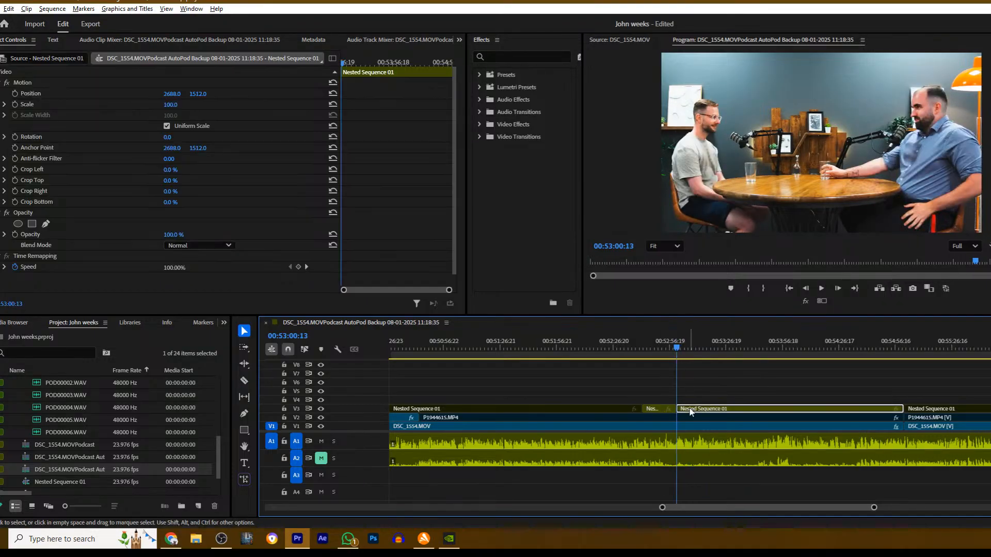
pyautogui.press('v')
pyautogui.click(694, 418)
pyautogui.press('space')
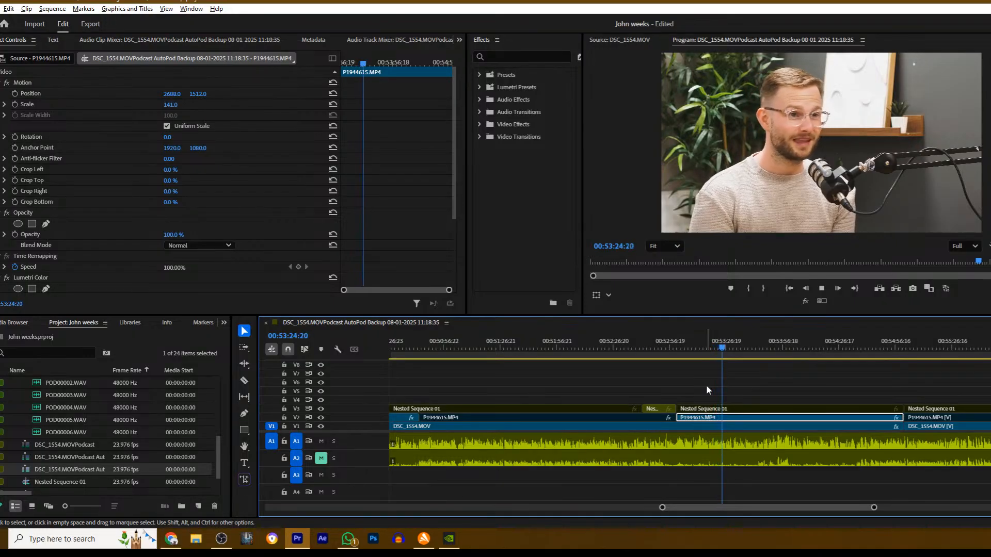
# - Play on to 00:53:53:02, cut P1944615.MP4 on V2 and Nested Sequence 01 on V3, enable the wide shot after the cut and resume playback
pyautogui.click(698, 382)
pyautogui.scroll(-9, 701, 380)
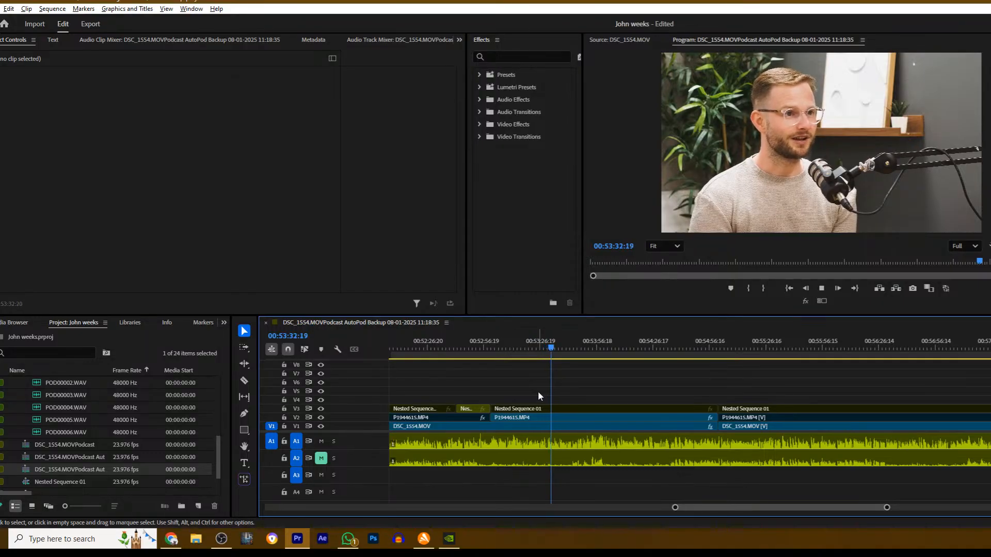
pyautogui.scroll(-3, 538, 391)
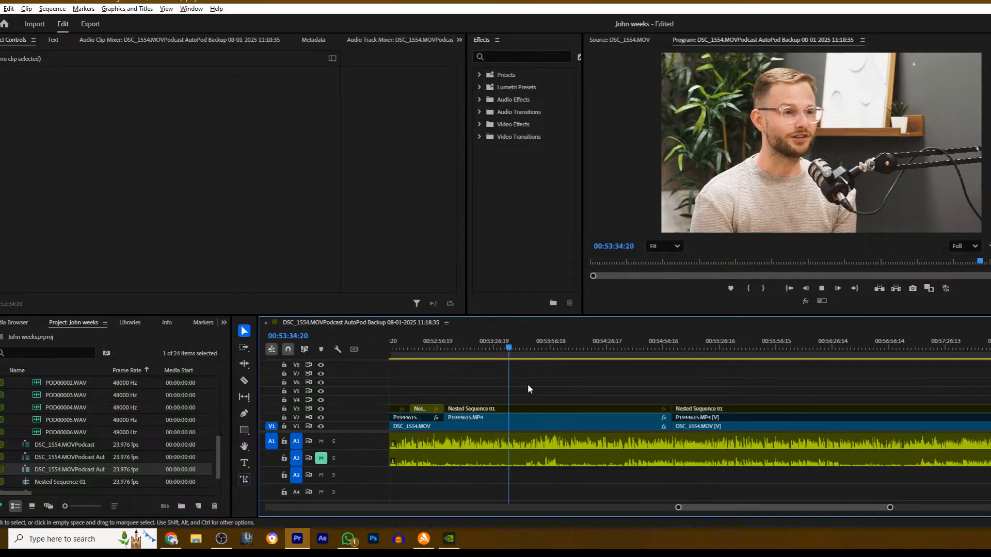
pyautogui.press('c')
pyautogui.click(519, 418)
pyautogui.click(513, 409)
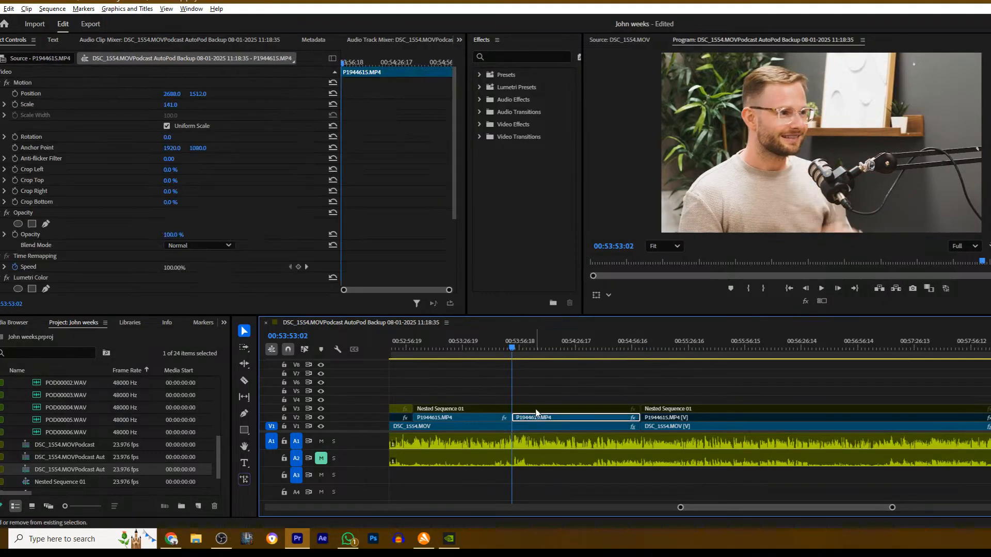
pyautogui.press('v')
pyautogui.click(526, 408)
pyautogui.press('space')
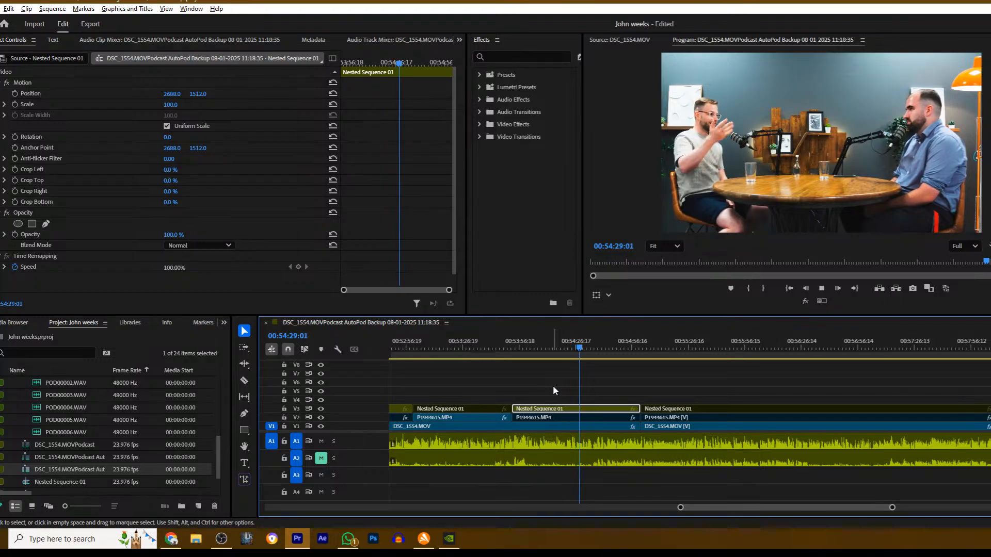
# - Stop at about 00:54:35, cut Nested Sequence 01 on V3, disable the section after the cut and resume playback
pyautogui.click(598, 381)
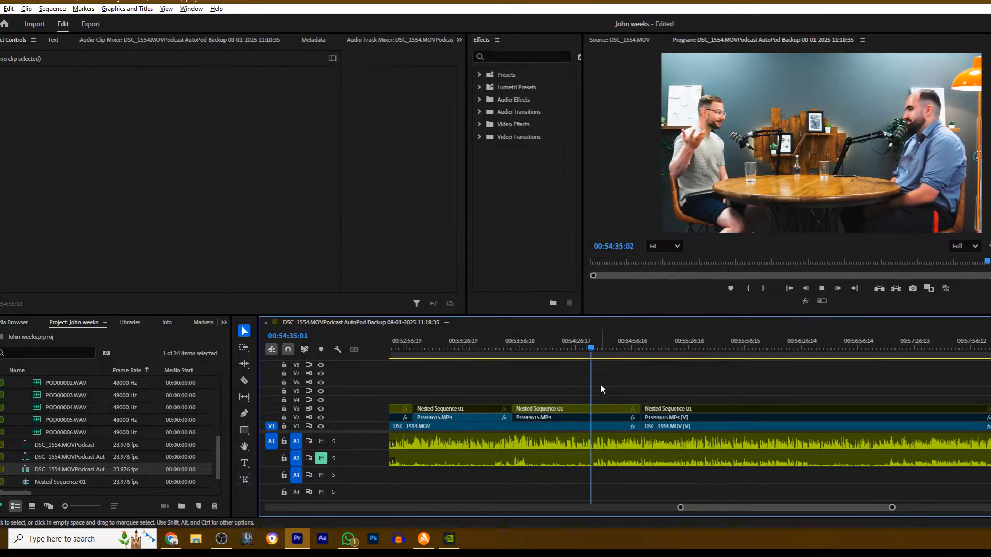
pyautogui.press('space')
pyautogui.press('c')
pyautogui.click(592, 409)
pyautogui.press('v')
pyautogui.click(601, 409)
pyautogui.press('space')
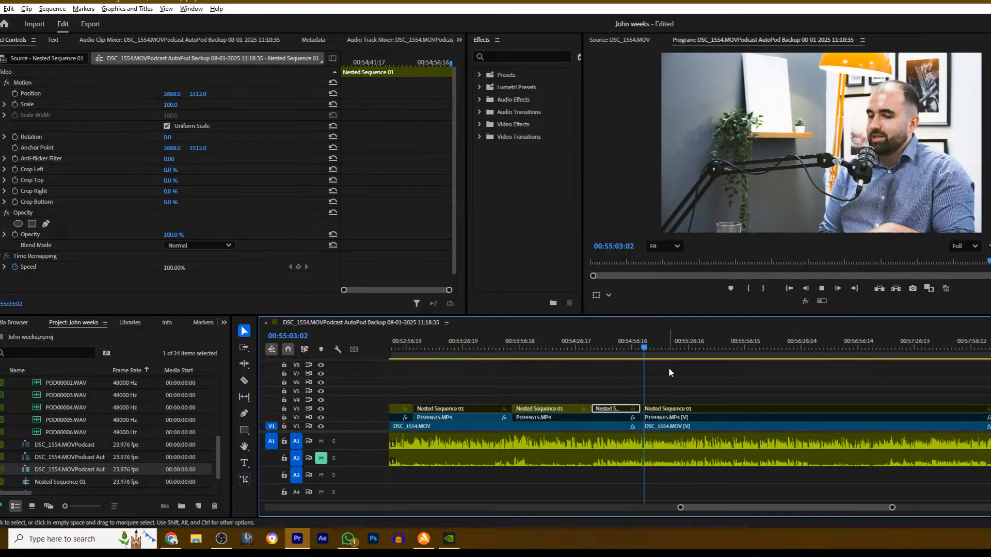
# - Play on to about 00:55:26, cut Nested Sequence 01 on V3, enable the wide shot after the cut and resume playback
pyautogui.scroll(-1, 691, 378)
pyautogui.scroll(-1, 684, 380)
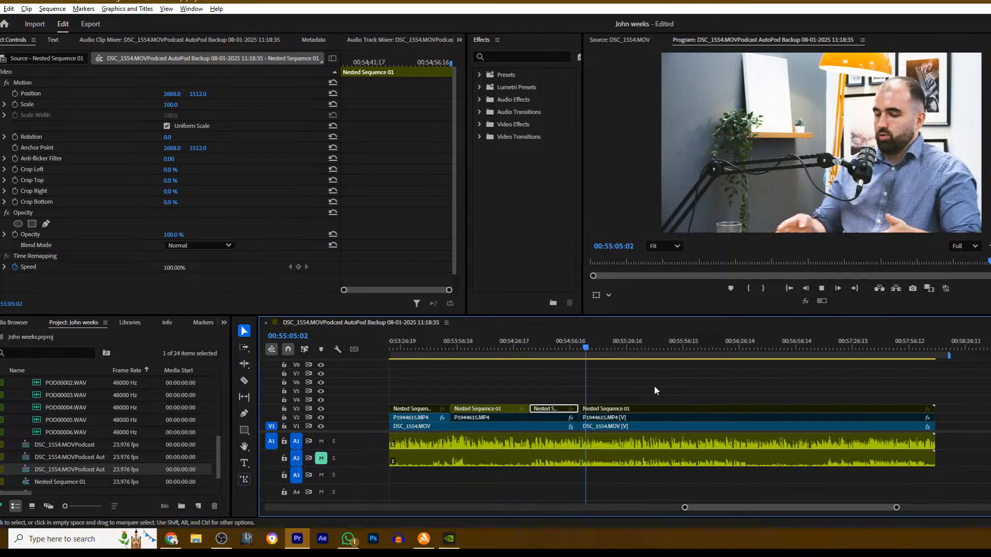
pyautogui.scroll(-3, 657, 380)
pyautogui.scroll(-2, 663, 380)
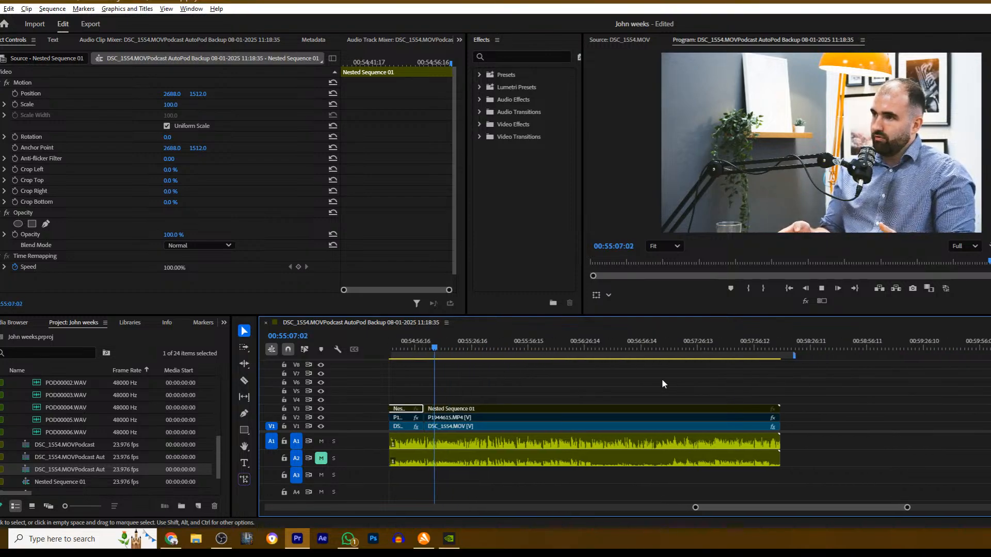
pyautogui.scroll(12, 662, 380)
pyautogui.scroll(-10, 805, 506)
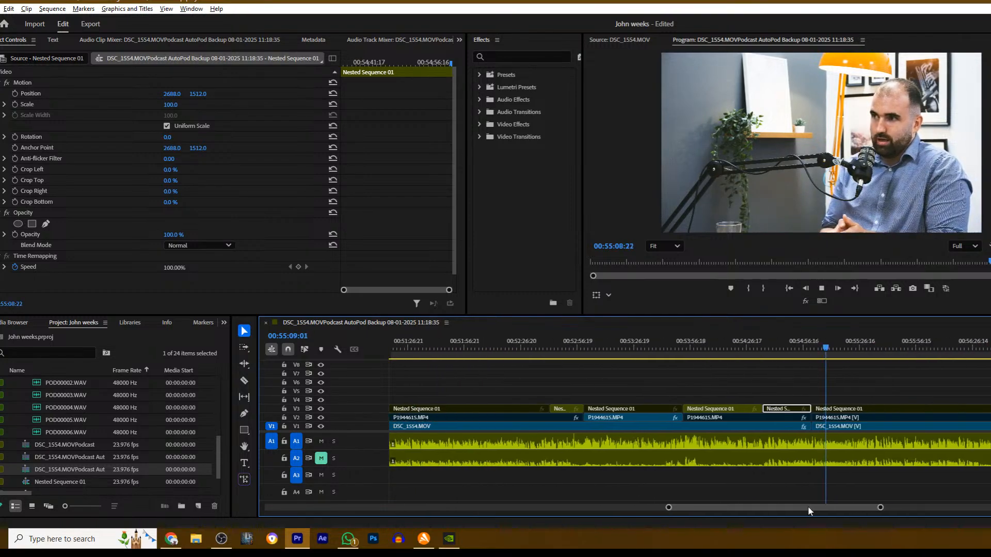
pyautogui.click(631, 392)
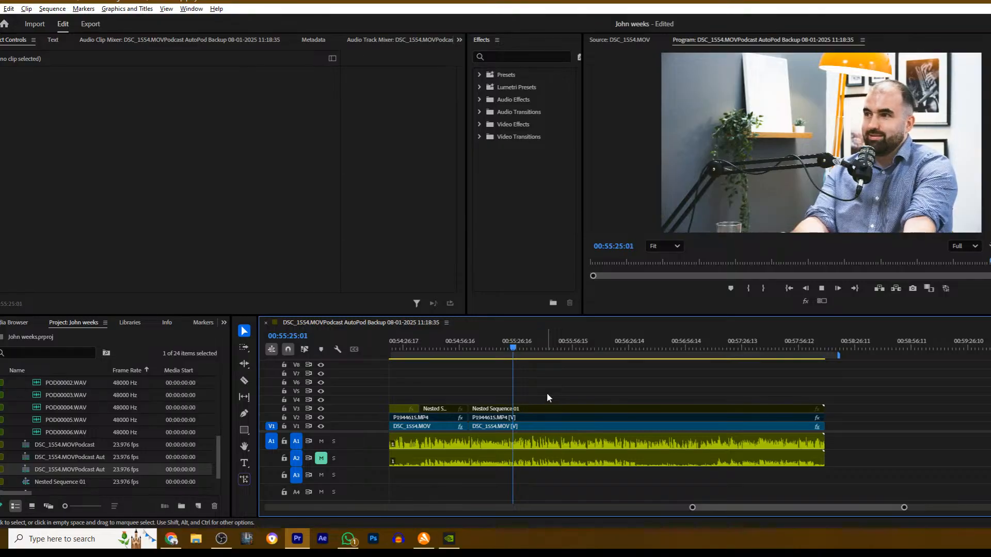
pyautogui.press('space')
pyautogui.press('c')
pyautogui.click(519, 408)
pyautogui.press('v')
pyautogui.click(520, 408)
pyautogui.press('space')
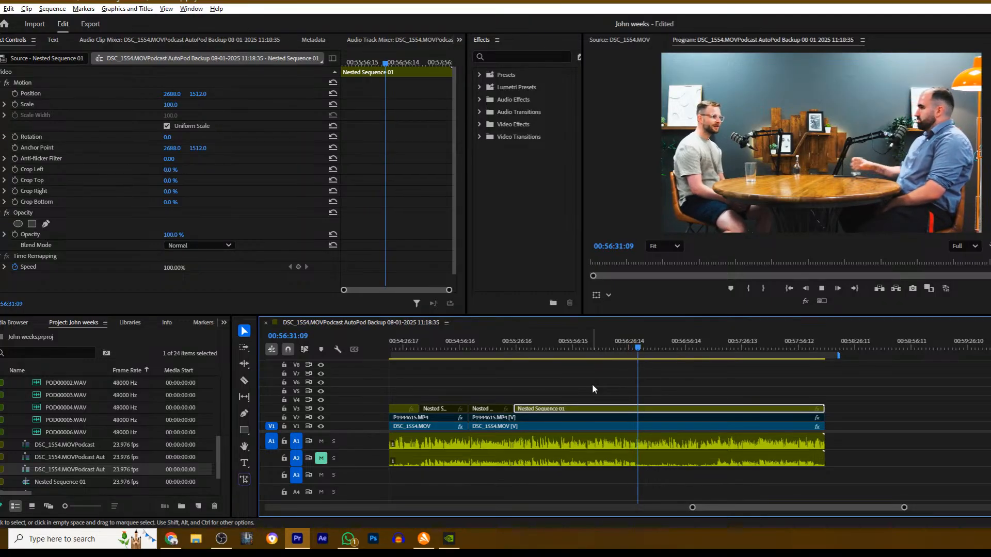
# - Stop at about 00:56:34, cut Nested Sequence 01 on V3 and disable the section after the cut
pyautogui.click(666, 394)
pyautogui.press('space')
pyautogui.press('c')
pyautogui.click(643, 408)
pyautogui.press('v')
pyautogui.click(659, 410)
pyautogui.hotkey('shift', 'e')
# - Cut P1944615.MP4 on V2 at about 00:56:34, enable the section after the cut and resume playback
pyautogui.press('c')
pyautogui.click(645, 418)
pyautogui.press('v')
pyautogui.click(657, 418)
pyautogui.press('space')
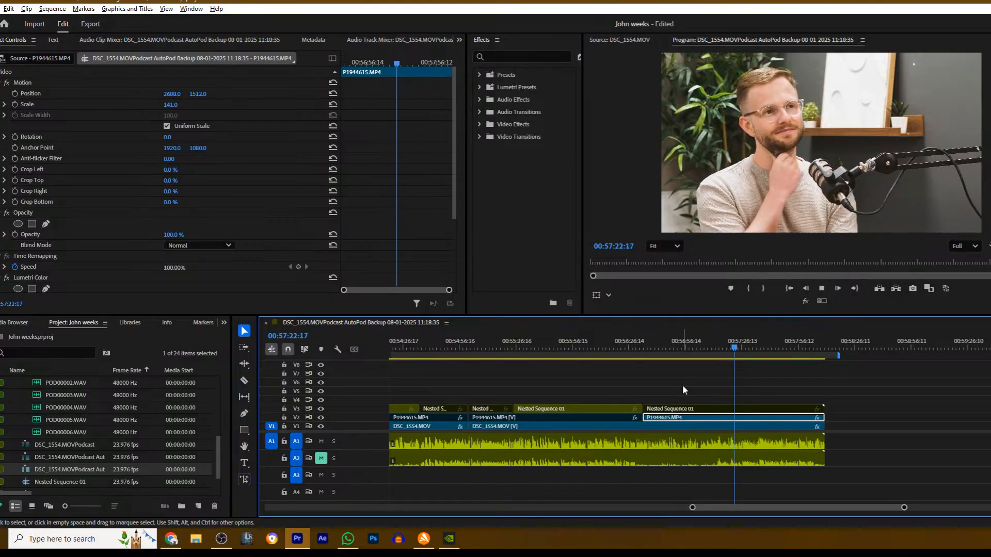
# - Play past 00:57:22, move back to about 00:57:14, cut P1944615.MP4 on V2, disable the section after the cut and resume playback
pyautogui.press('space')
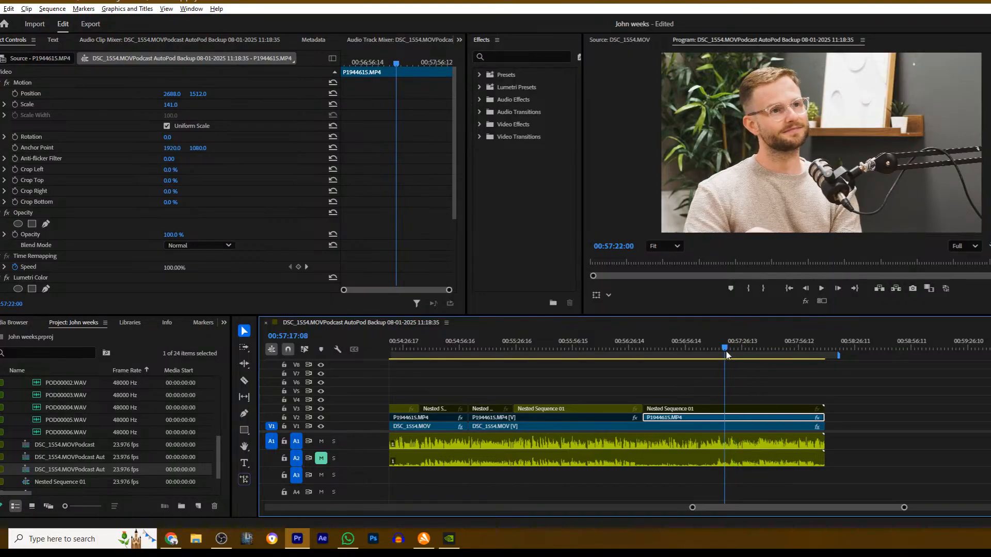
pyautogui.press('space')
pyautogui.click(730, 382)
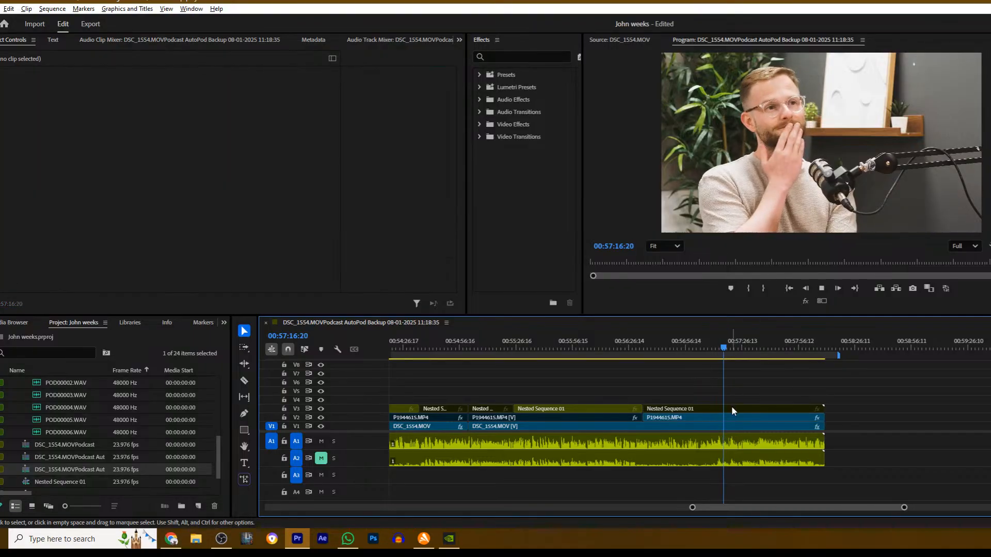
pyautogui.moveTo(725, 347); pyautogui.dragTo(719, 346)
pyautogui.press('c')
pyautogui.click(719, 418)
pyautogui.press('v')
pyautogui.click(742, 417)
pyautogui.hotkey('shift', 'e')
pyautogui.press('space')
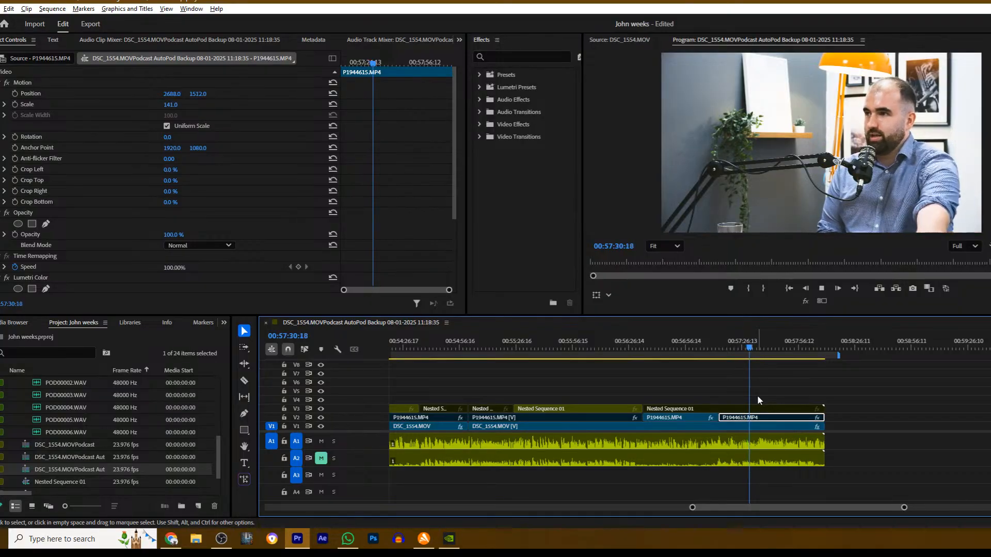
# - Stop at about 00:57:39, cut Nested Sequence 01 on V3, enable the wide shot after the cut and resume playback
pyautogui.click(758, 395)
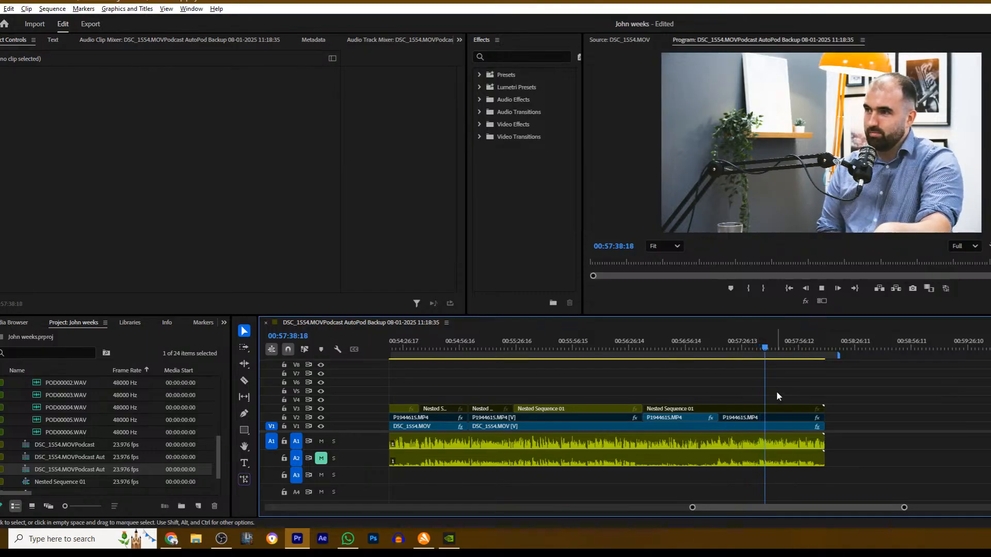
pyautogui.press('space')
pyautogui.press('c')
pyautogui.click(766, 409)
pyautogui.press('v')
pyautogui.click(779, 409)
pyautogui.hotkey('shift', 'e')
pyautogui.press('space')
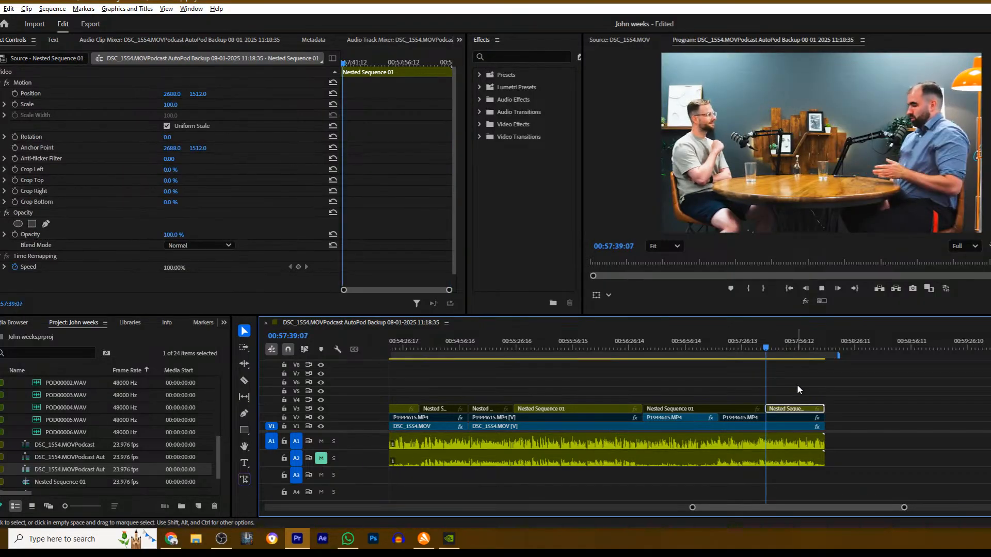